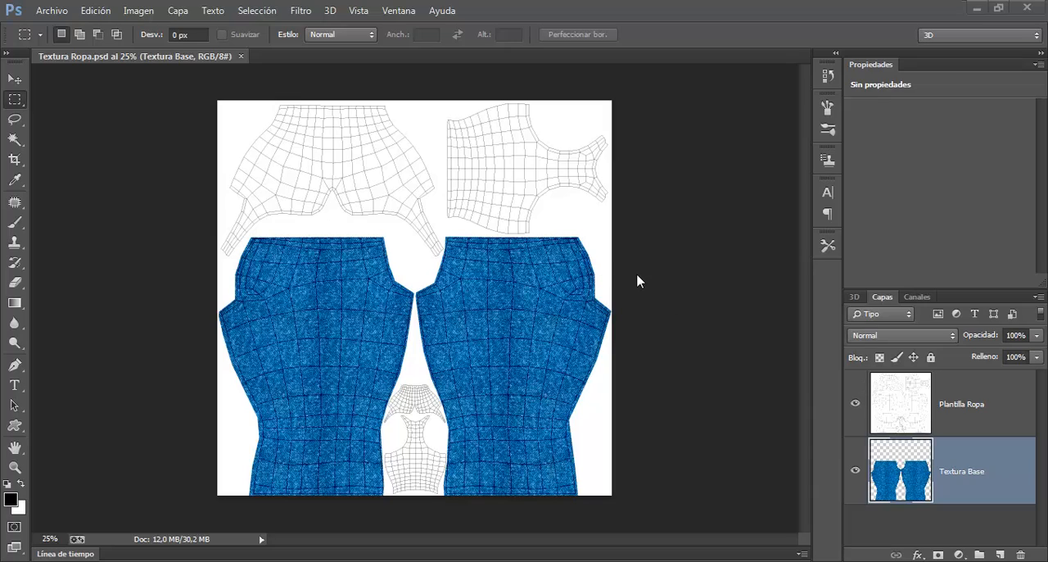
Step: Open the pocket image can-stock-photo_csp15865965 from the Texturas Personaje > Ropa folder without applying color management
key("ctrl+plus")
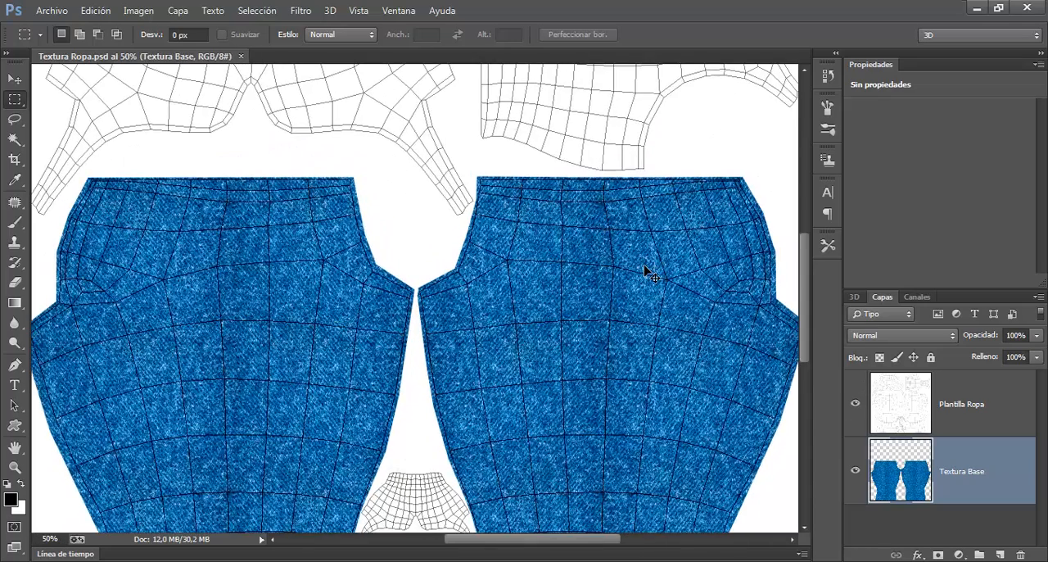
left_click_drag(649, 272, 475, 281)
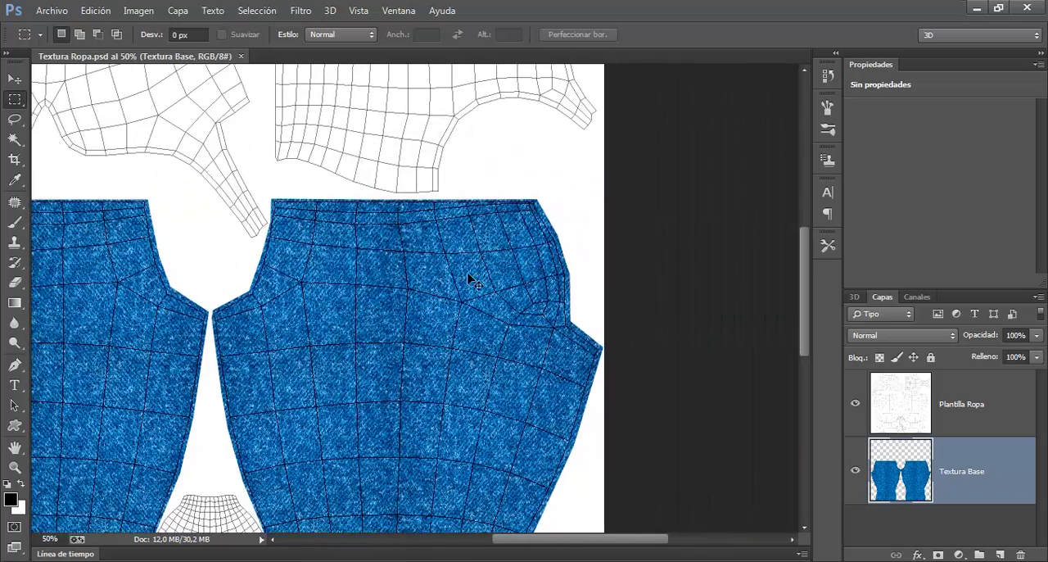
key("ctrl+plus")
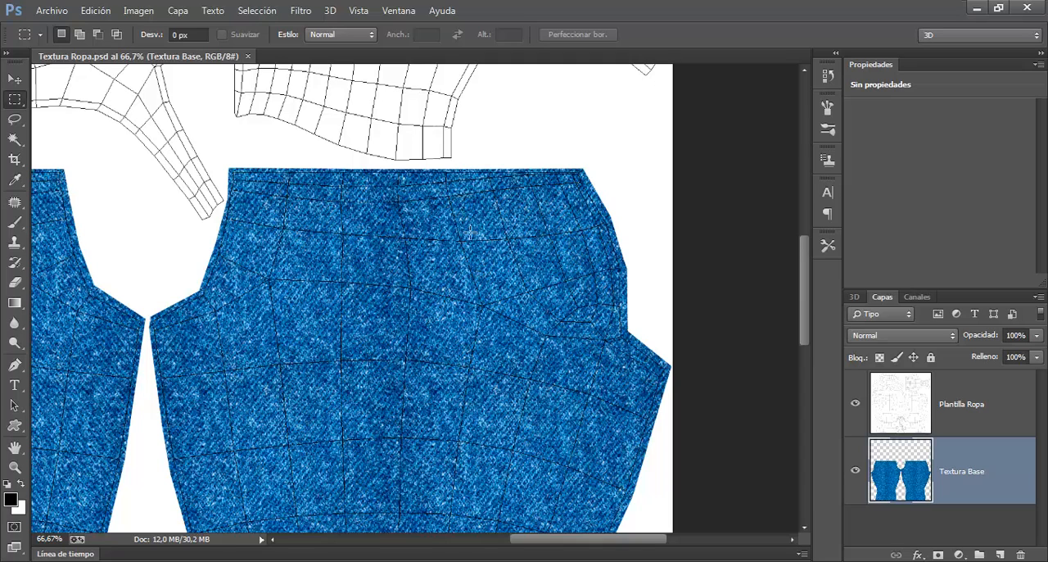
left_click(62, 14)
left_click(62, 41)
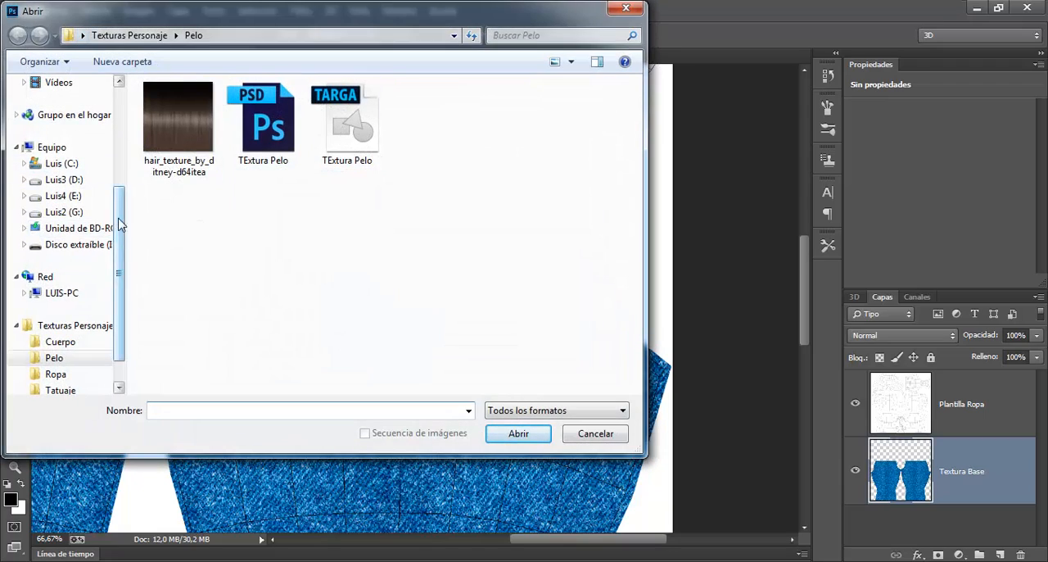
scroll(123, 111, "up", 4)
left_click(64, 122)
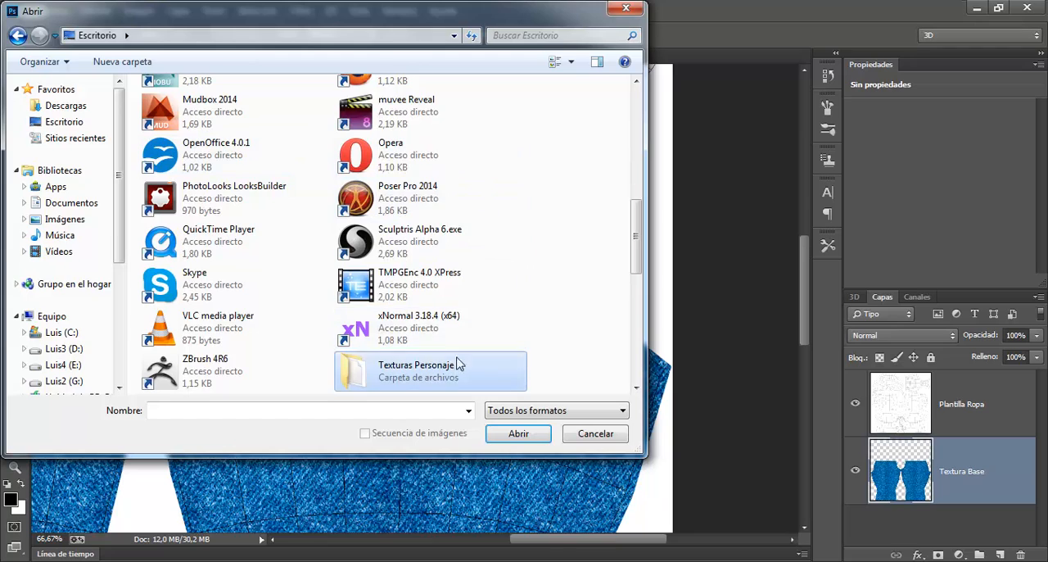
double_click(456, 365)
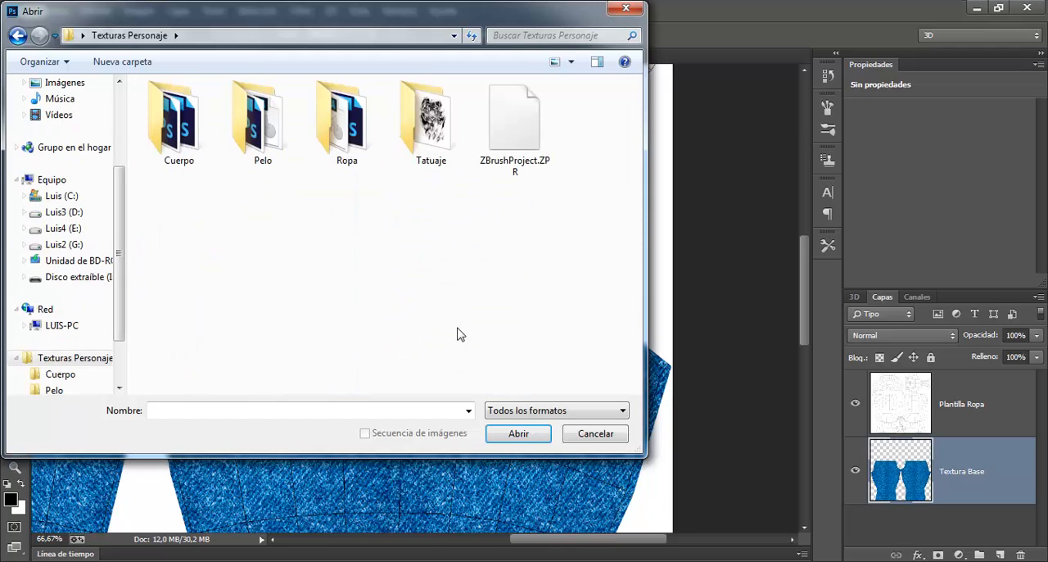
double_click(332, 126)
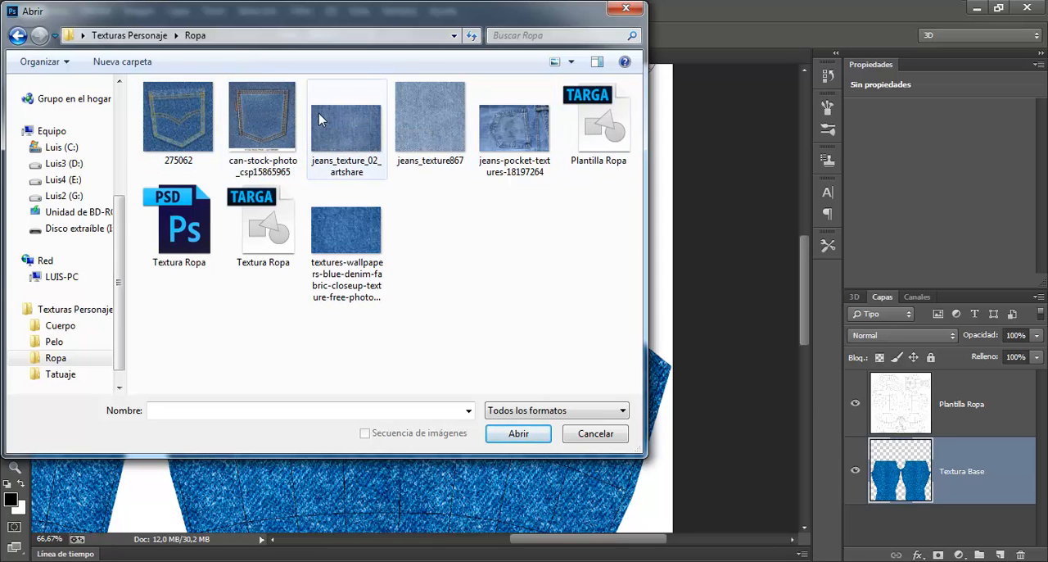
double_click(269, 120)
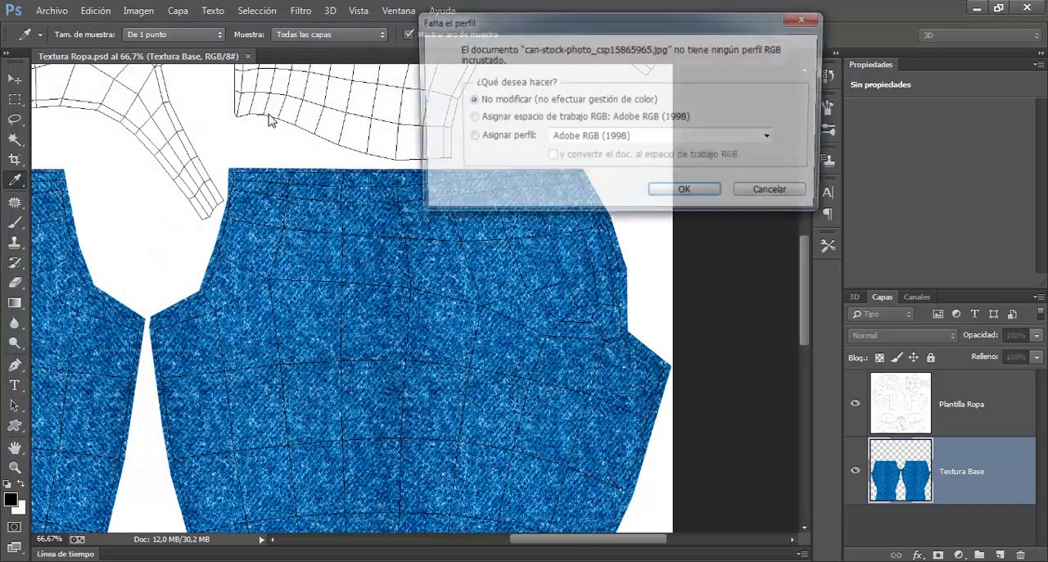
left_click(686, 195)
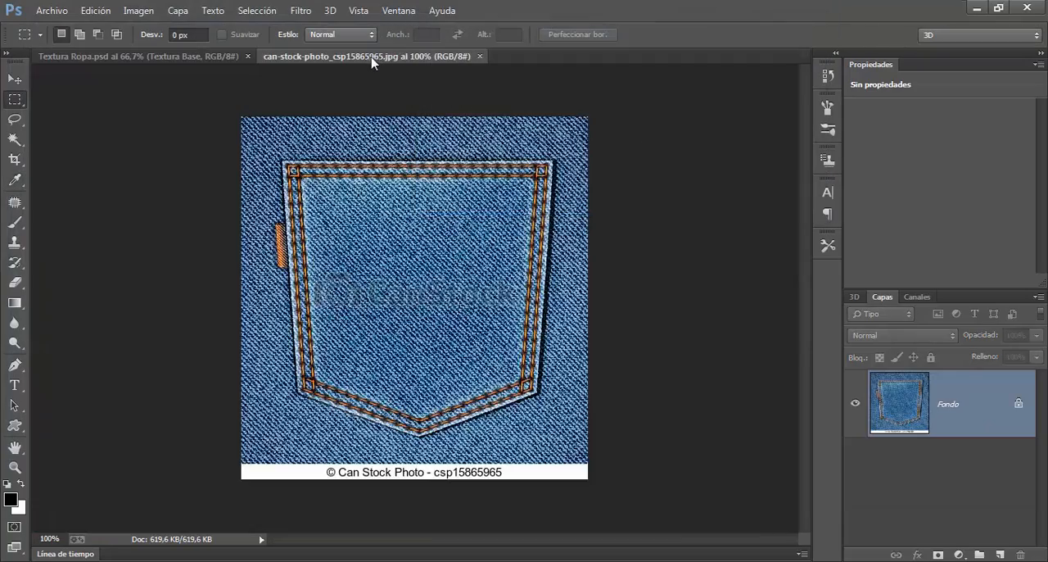
Step: Copy the pocket image into Textura Ropa as a new layer, close the source image and place the pocket over the right-hand jeans piece
left_click_drag(376, 58, 480, 125)
key("v")
left_click_drag(518, 274, 281, 355)
left_click(703, 122)
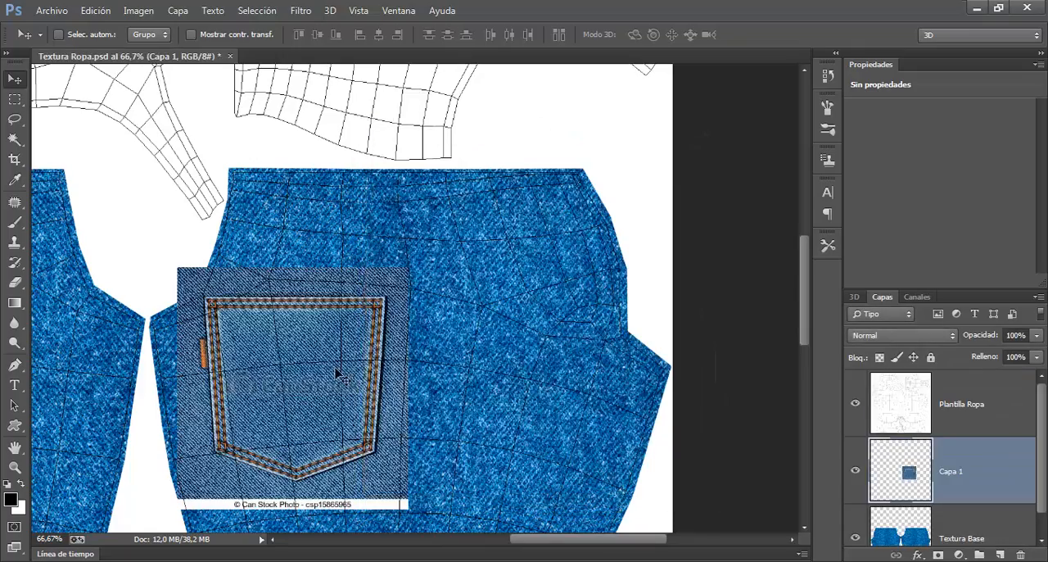
left_click_drag(336, 373, 545, 289)
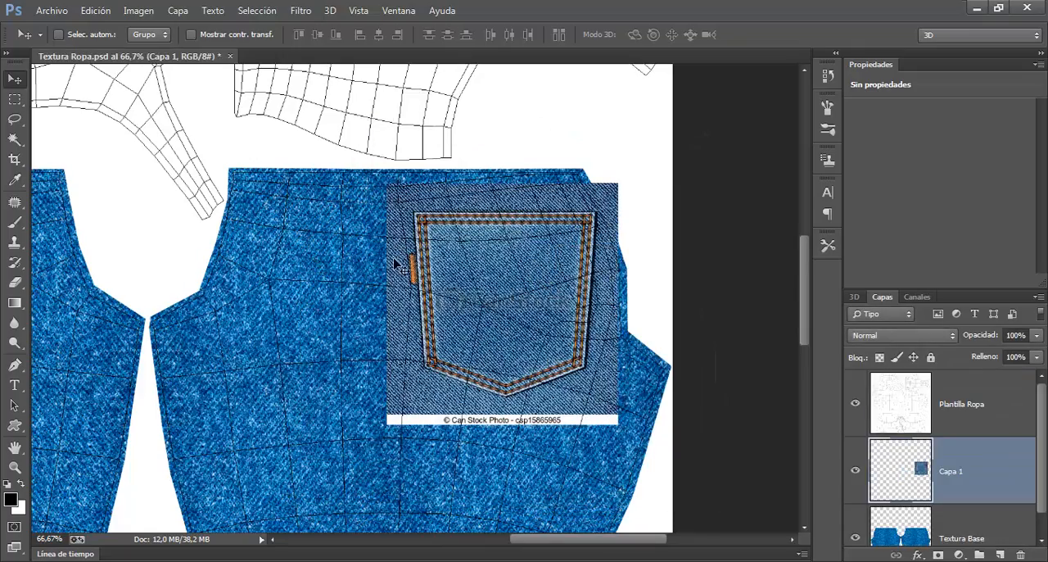
left_click_drag(524, 292, 461, 336)
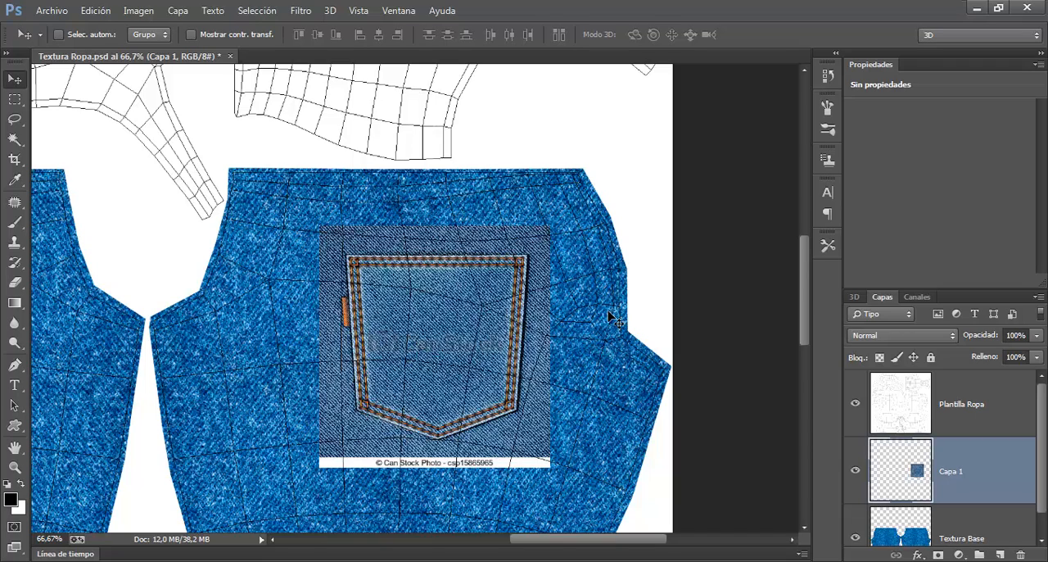
Step: Scale down the pocket layer, rotate it counterclockwise and fit it near the upper outer edge of the right-hand jeans piece
key("ctrl+t")
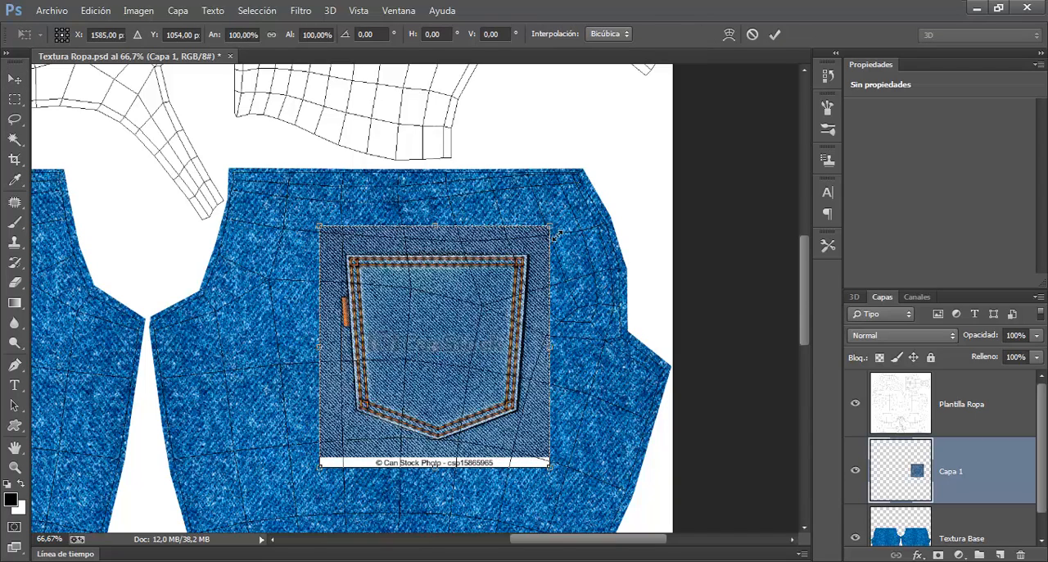
left_click_drag(556, 233, 516, 276)
left_click_drag(437, 402, 531, 321)
left_click_drag(643, 190, 615, 150)
left_click_drag(564, 318, 579, 313)
left_click_drag(623, 167, 620, 164)
left_click_drag(591, 277, 588, 280)
left_click(774, 36)
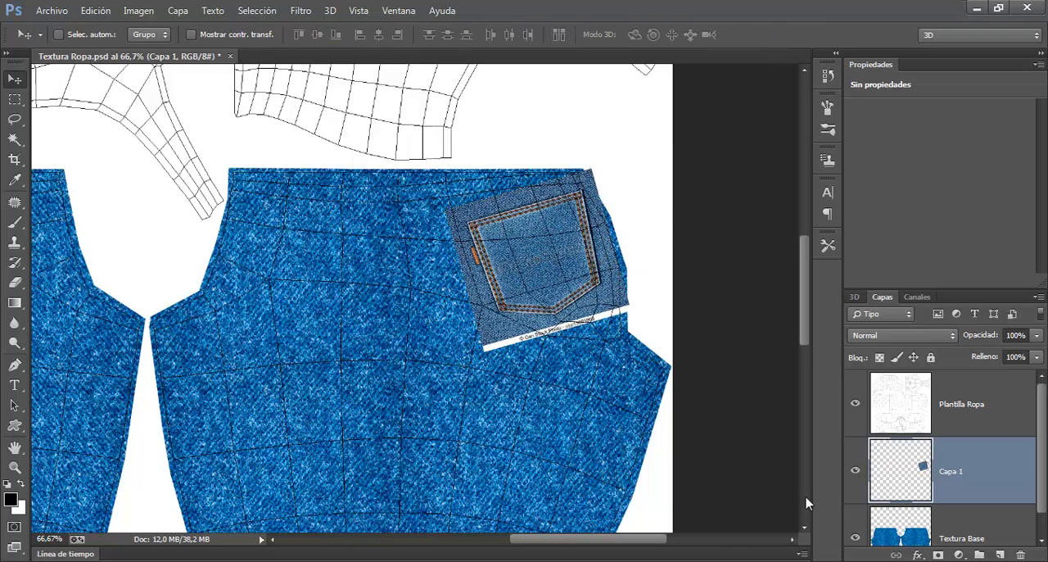
Step: Hide the Plantilla Ropa layer and save the Textura Ropa document
left_click(95, 10)
mouse_move(52, 10)
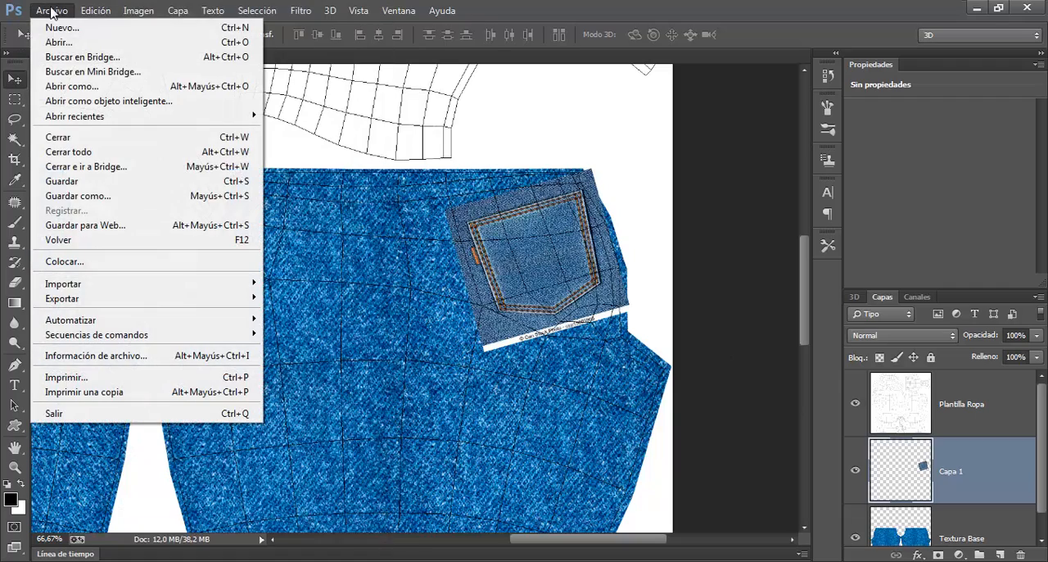
left_click(74, 183)
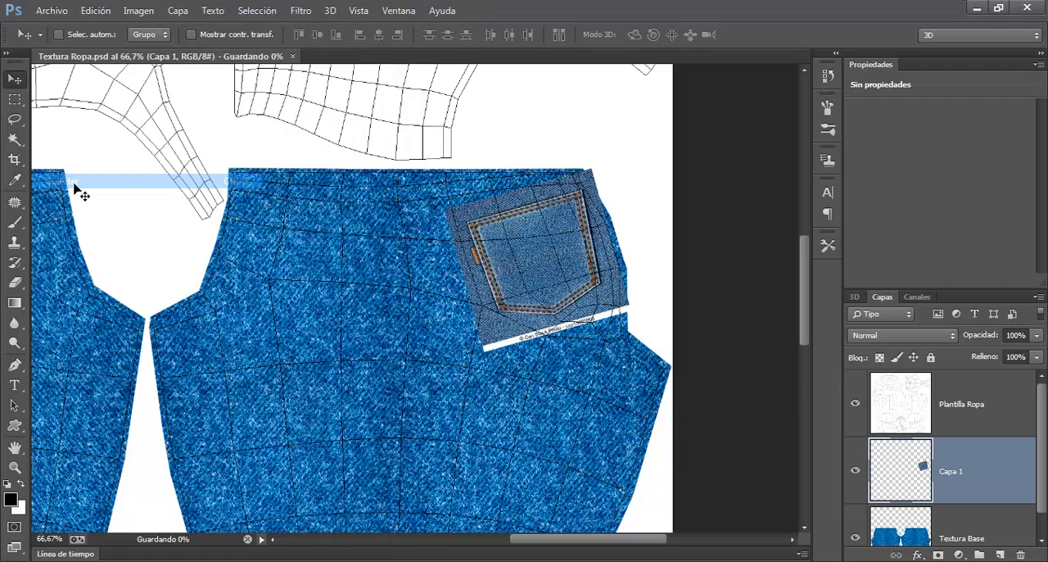
left_click(856, 404)
left_click(45, 10)
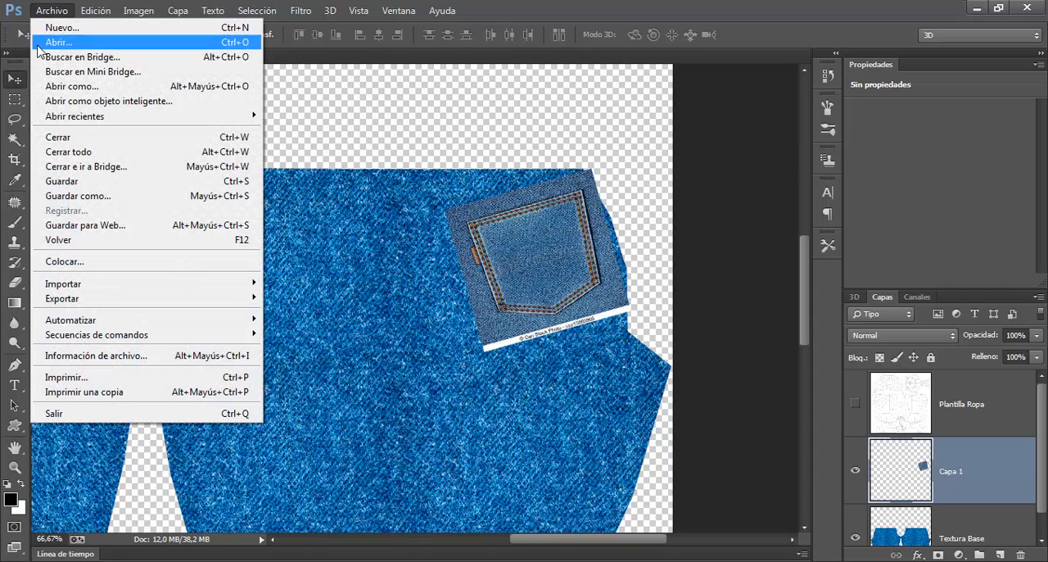
left_click(73, 182)
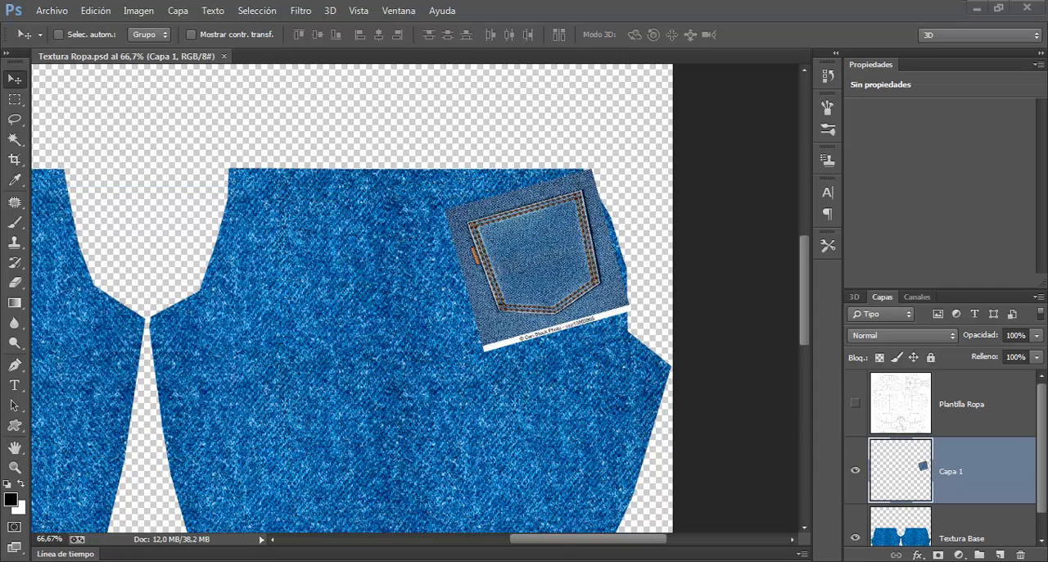
Step: Switch to 3ds Max and render the character's back to check the pocket on the jeans
key("alt+Tab")
left_click_drag(350, 214, 560, 224)
left_click_drag(407, 188, 412, 206)
scroll(411, 206, "up", 8)
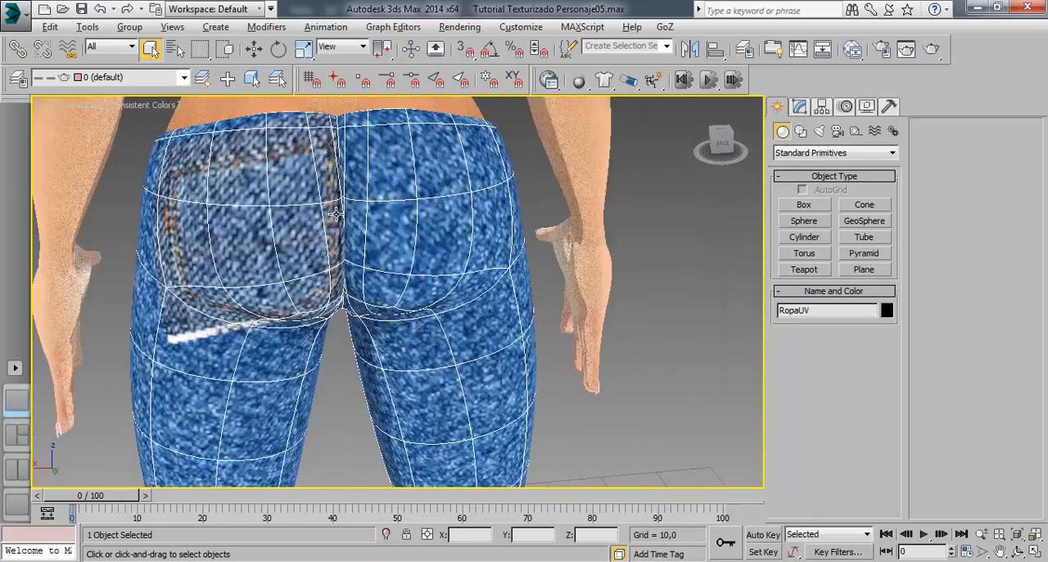
scroll(363, 212, "down", 6)
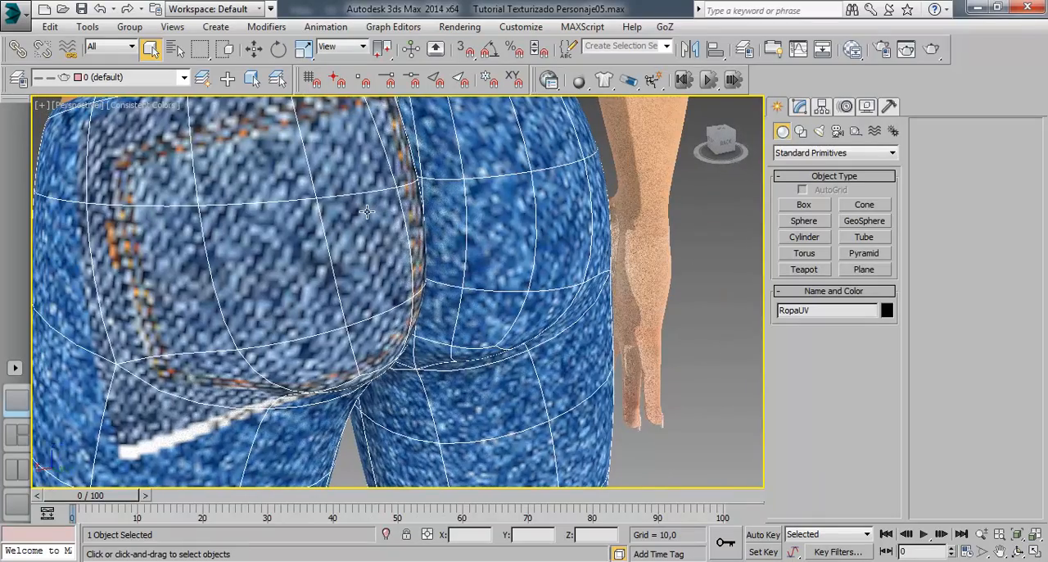
left_click(931, 49)
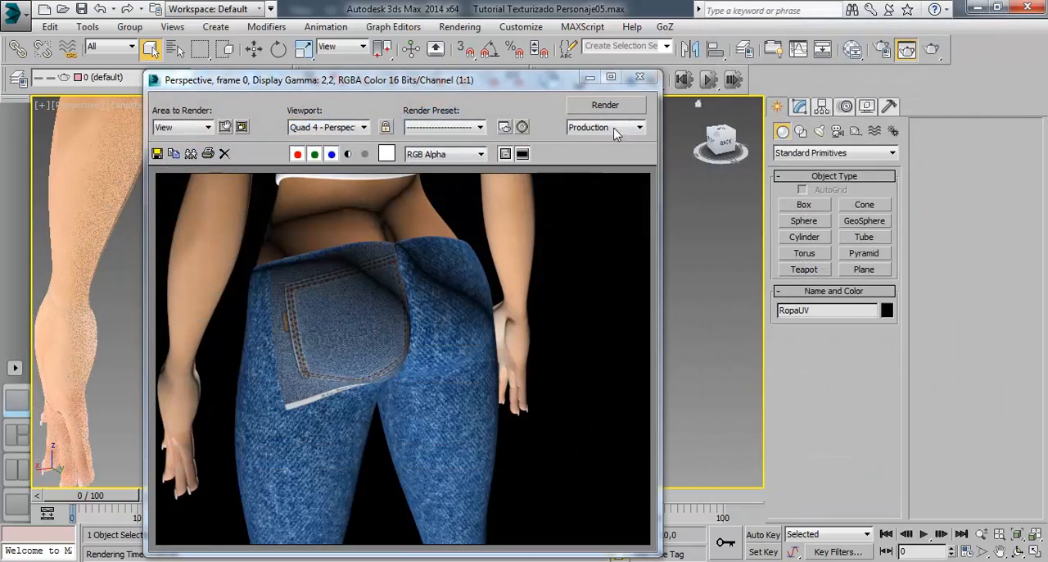
left_click(638, 79)
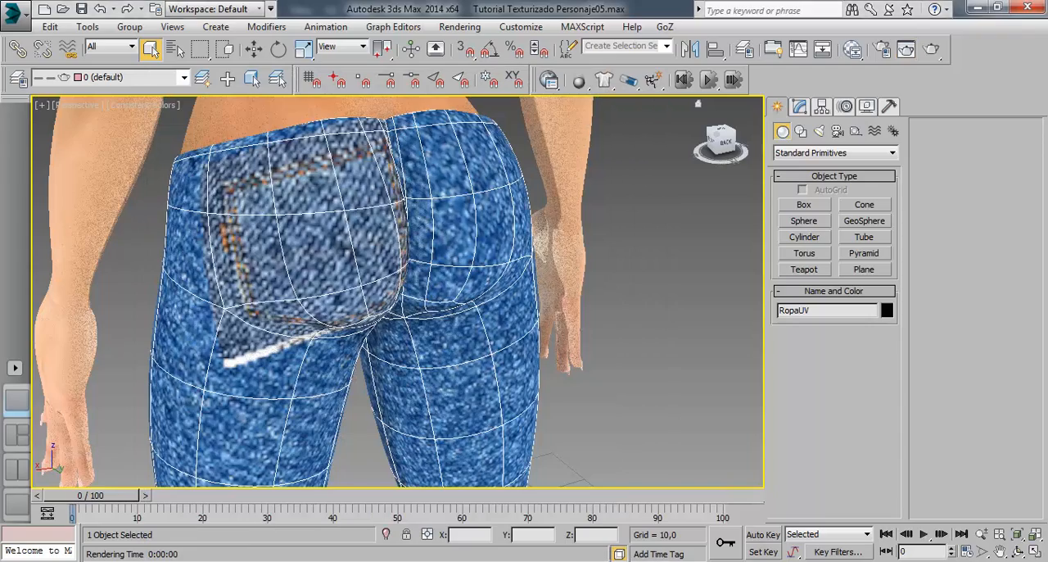
Step: Switch to Photoshop and scale the pocket layer down to about 91% around its center
key("alt+Tab")
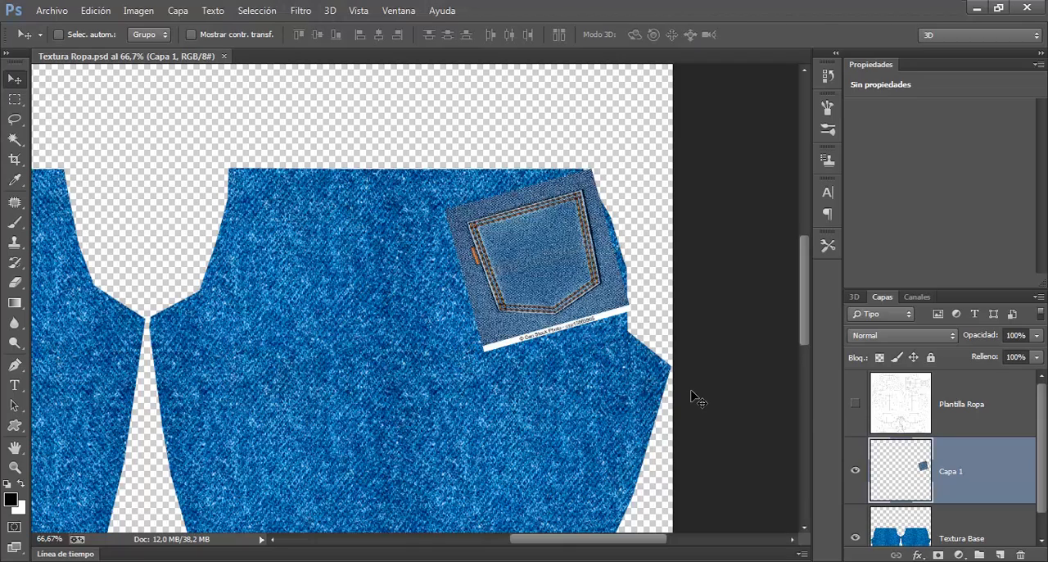
key("ctrl+t")
left_click_drag(641, 174, 625, 181)
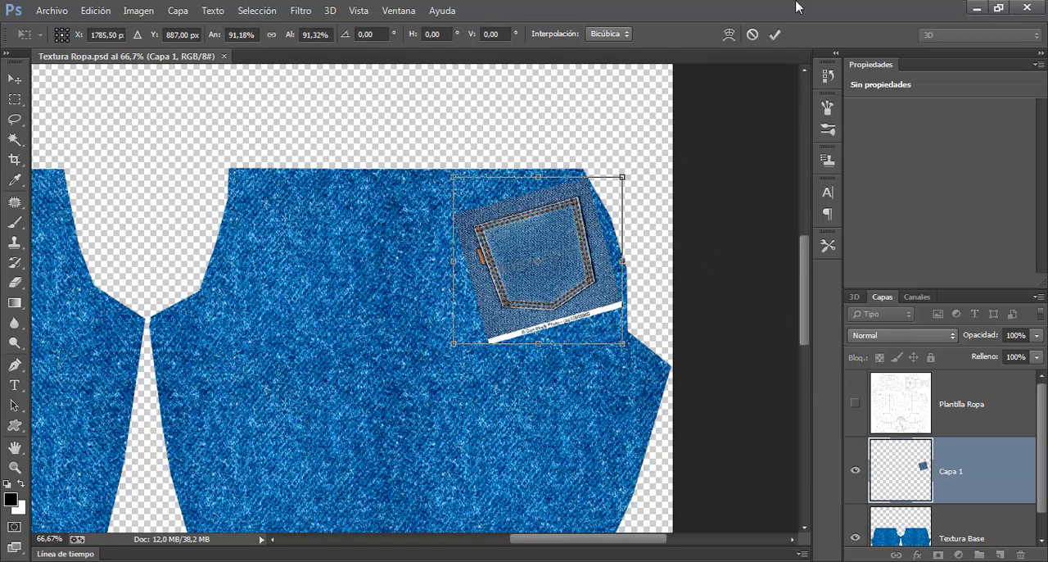
left_click(775, 34)
Step: Show the Plantilla Ropa layer, shrink the pocket layer further to fit its mesh lines, and save the document
left_click(857, 405)
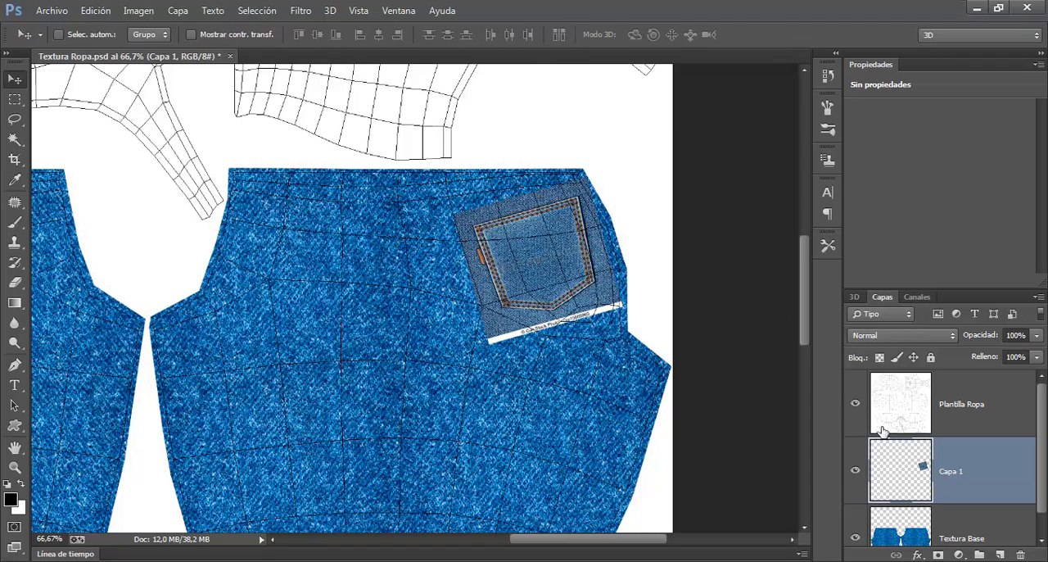
key("ctrl+t")
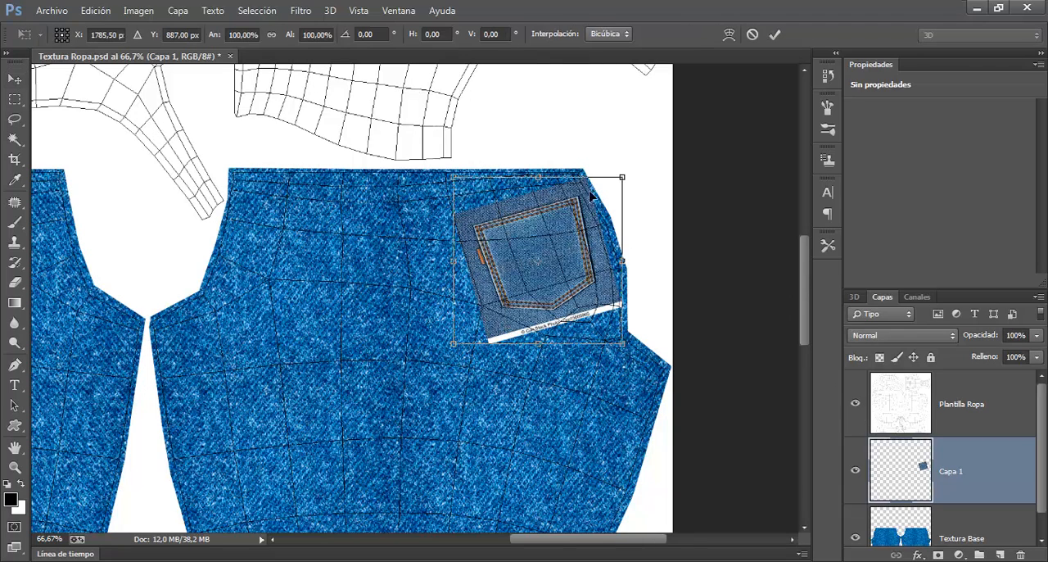
left_click_drag(628, 185, 619, 193)
left_click_drag(593, 305, 600, 300)
left_click(775, 34)
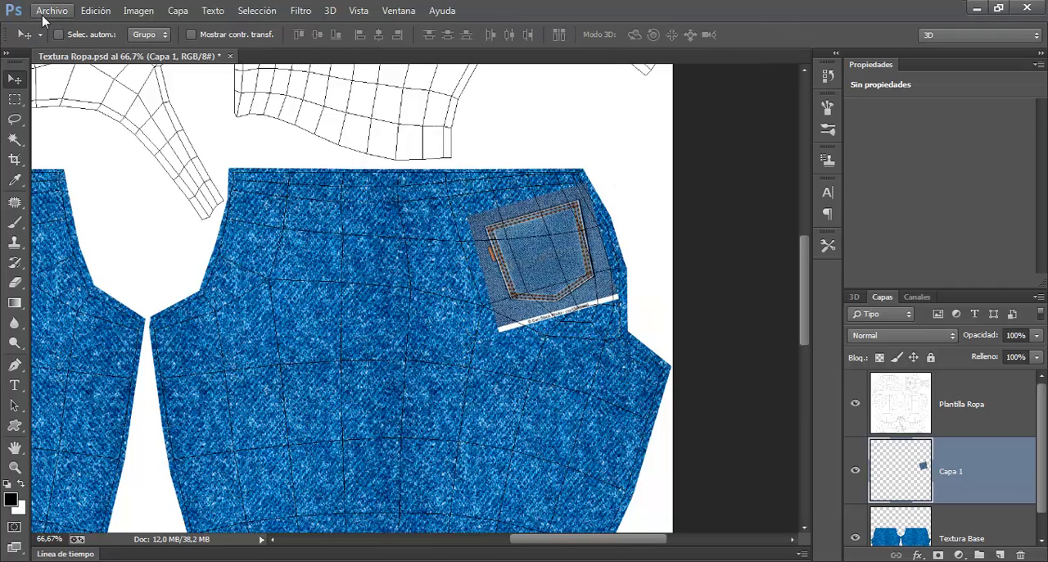
key("ctrl+s")
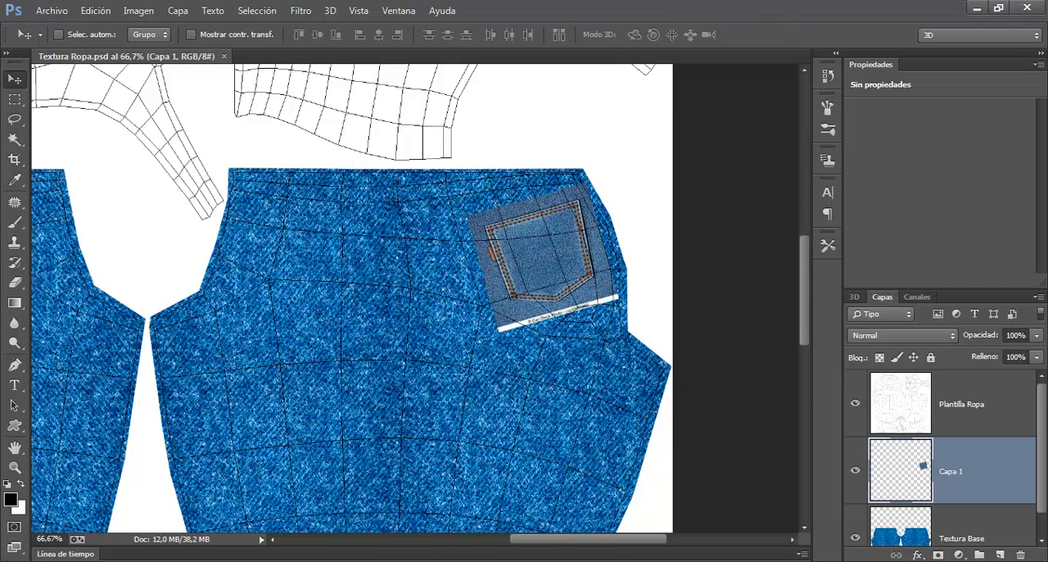
Step: Switch to 3ds Max and render the jeans from two rear angles to check the pocket's size and placement
left_click(236, 559)
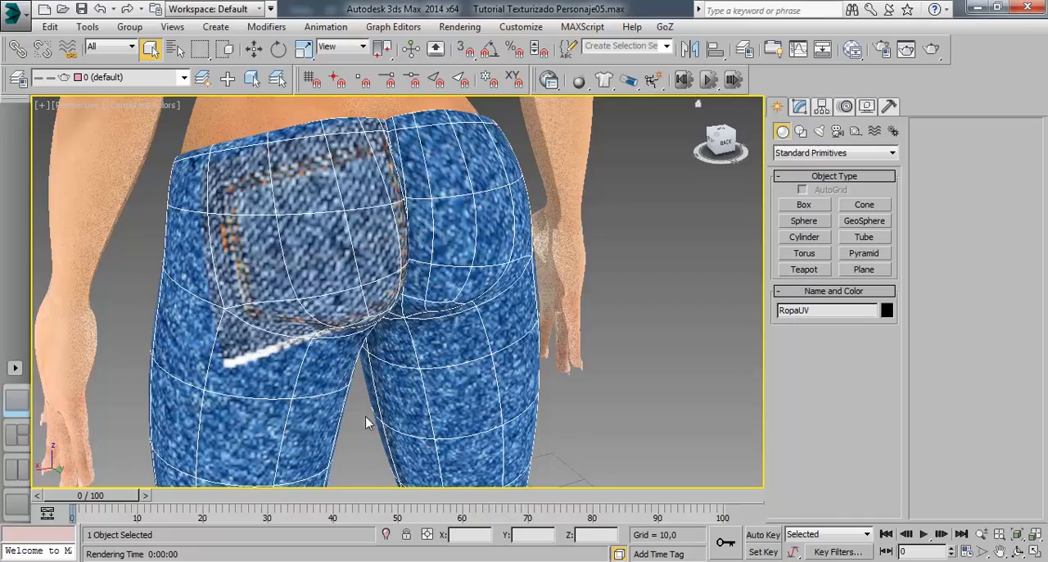
left_click_drag(406, 303, 393, 281)
left_click(906, 49)
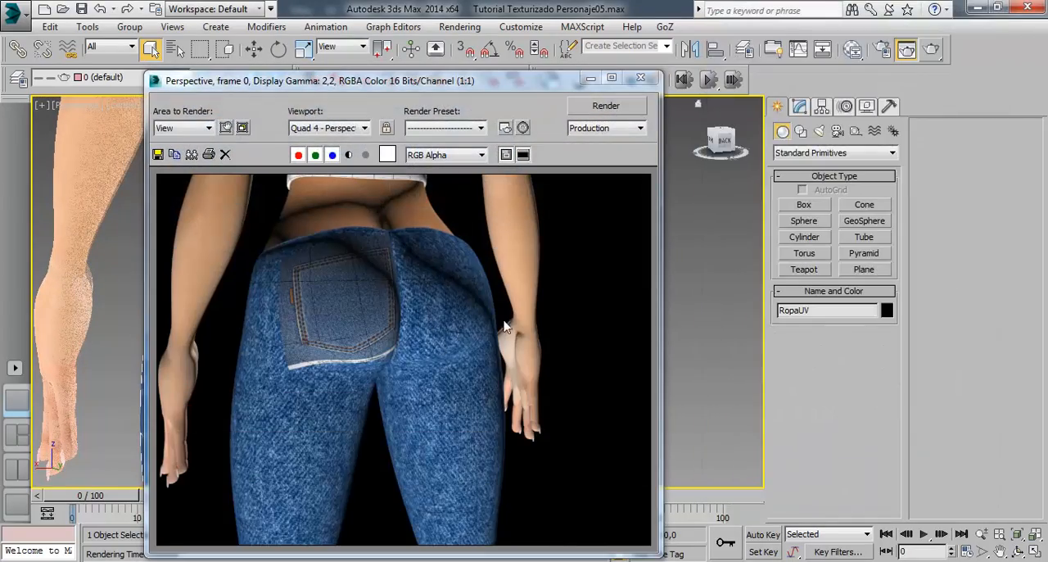
left_click(641, 78)
scroll(401, 330, "up", 5)
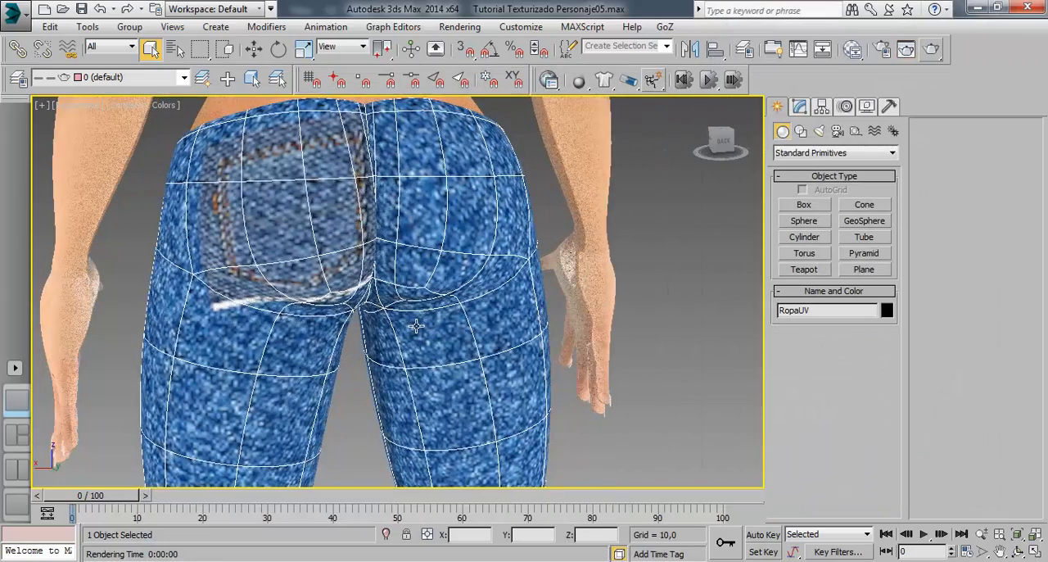
left_click_drag(402, 330, 409, 335)
left_click(907, 49)
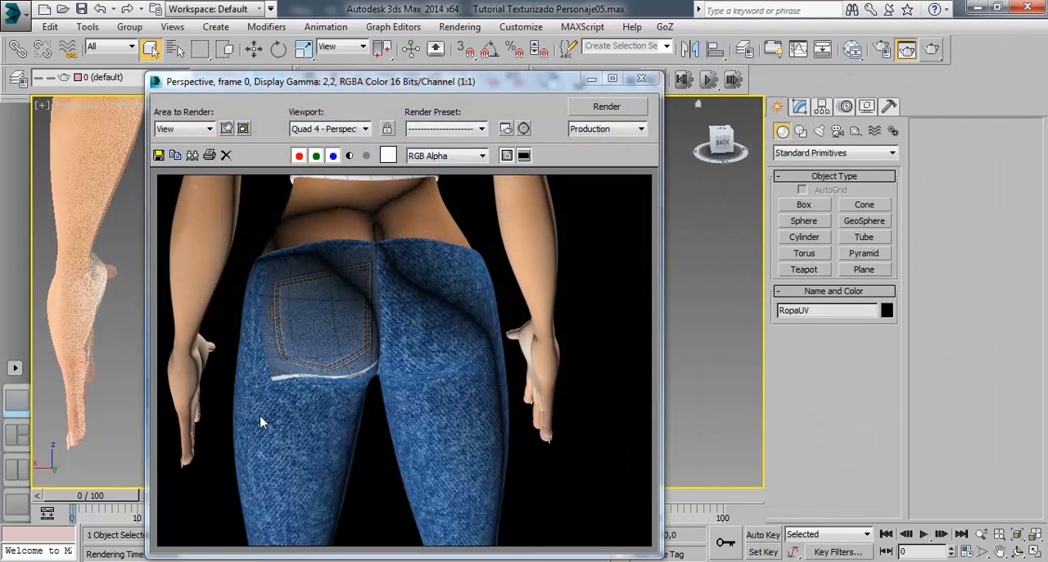
left_click(641, 78)
left_click_drag(405, 284, 416, 284)
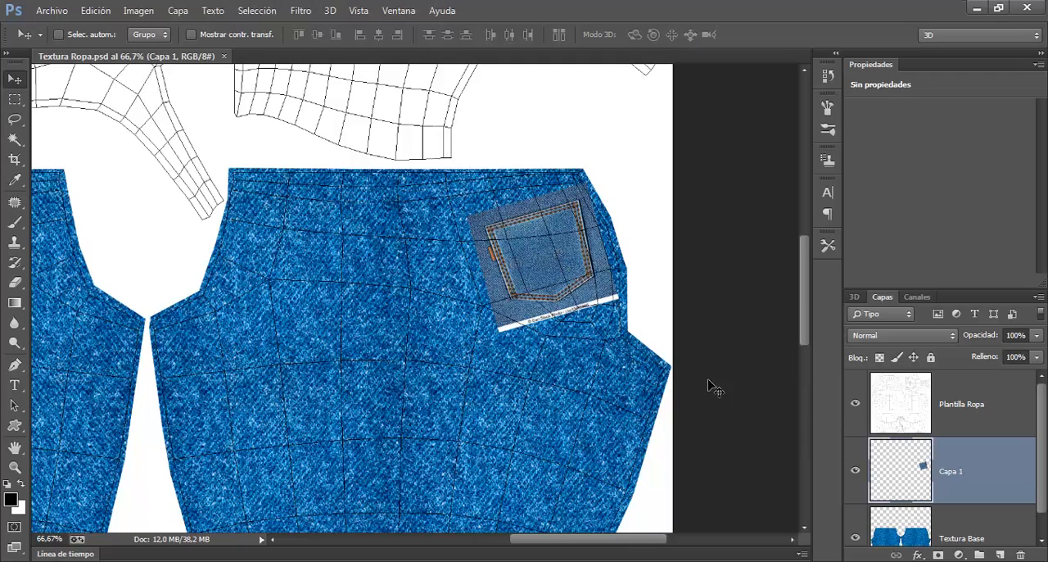
Step: Switch to Photoshop and nudge the pocket layer slightly inward, away from the outer edge of the right-hand jeans piece
key("Left")
key("Left")
key("Left")
key("Left")
key("Left")
key("Left")
key("Left")
key("Left")
key("Left")
key("Left")
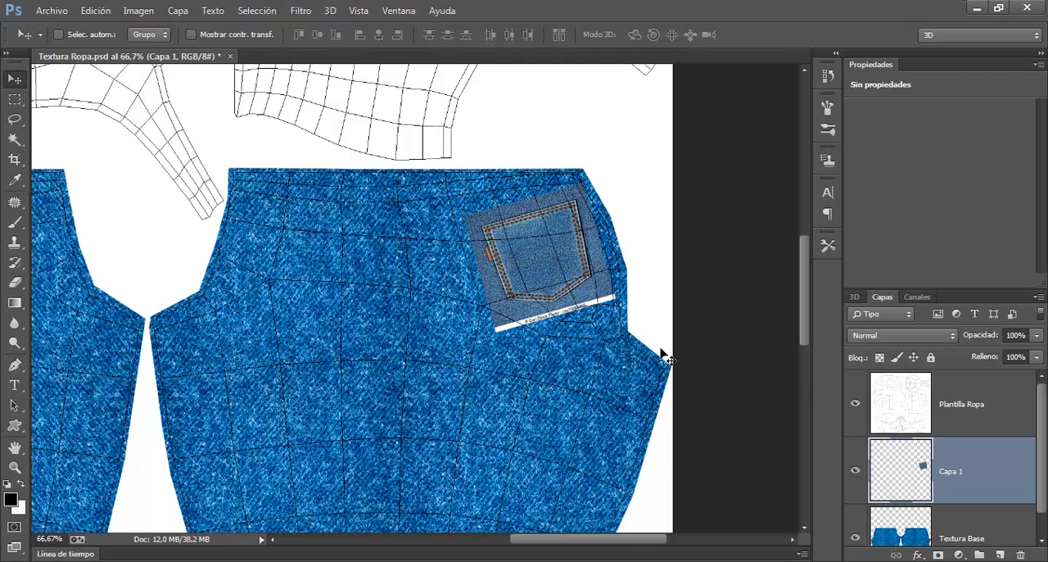
key("Up")
key("Up")
key("Up")
key("Up")
key("Up")
key("Left")
key("Left")
key("Left")
key("Left")
key("Left")
key("Up")
key("Up")
key("Up")
key("Up")
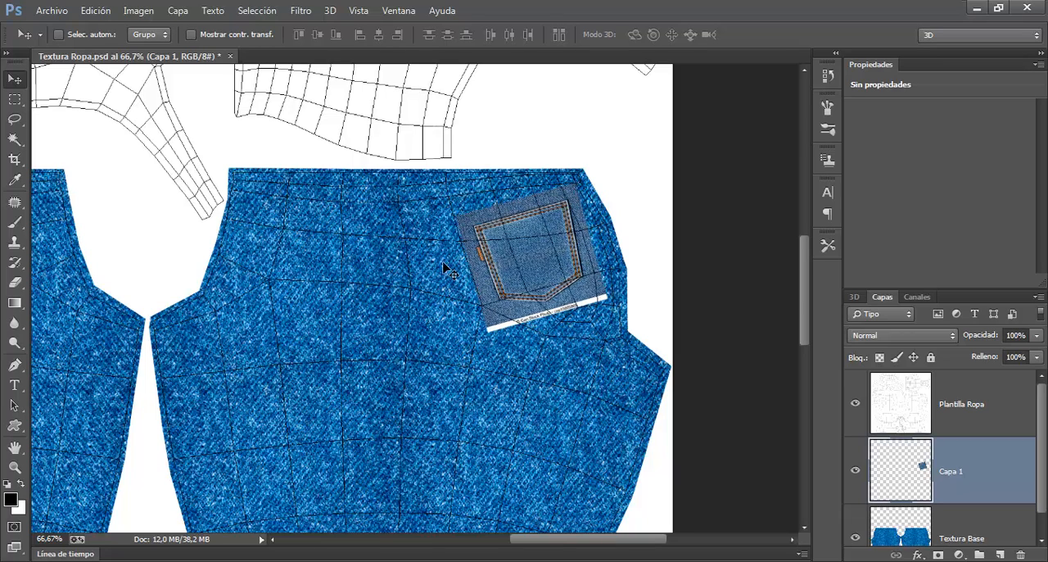
Step: Save the texture document, then switch to 3ds Max and render the jeans from behind to check the pocket's placement
key("ctrl+s")
key("alt+Tab")
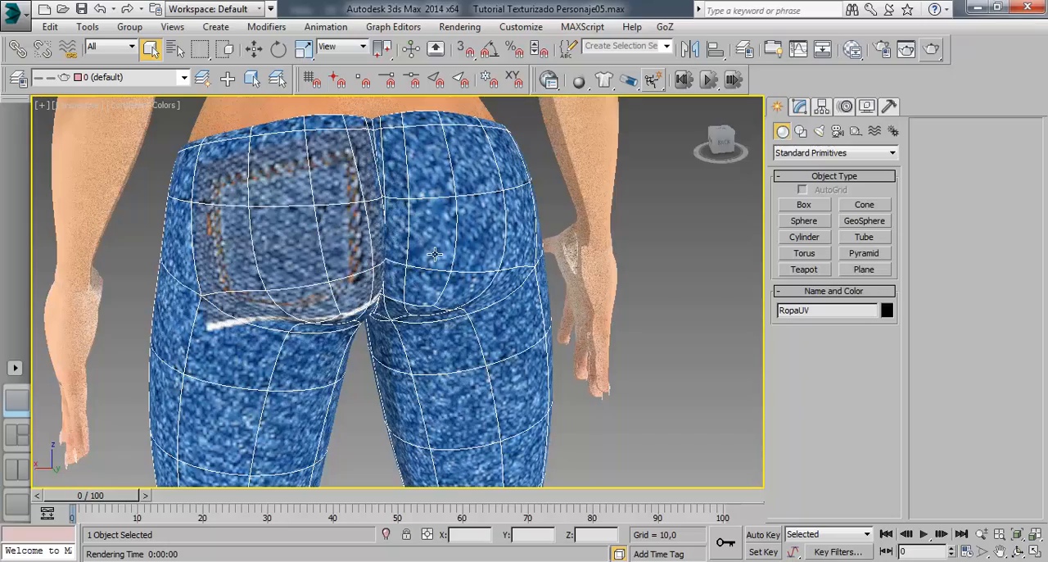
left_click_drag(374, 268, 415, 264)
left_click(939, 52)
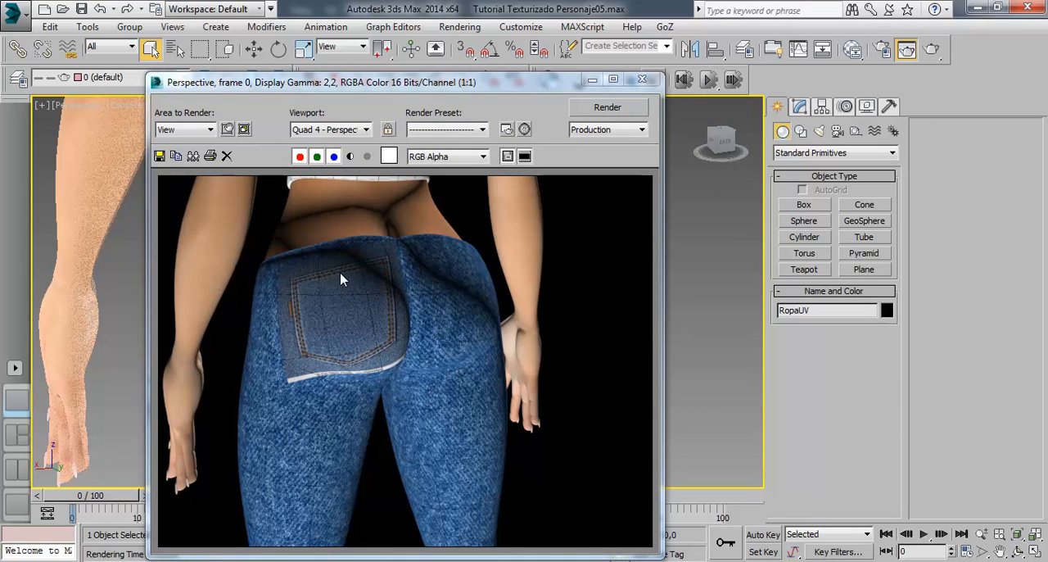
left_click(642, 78)
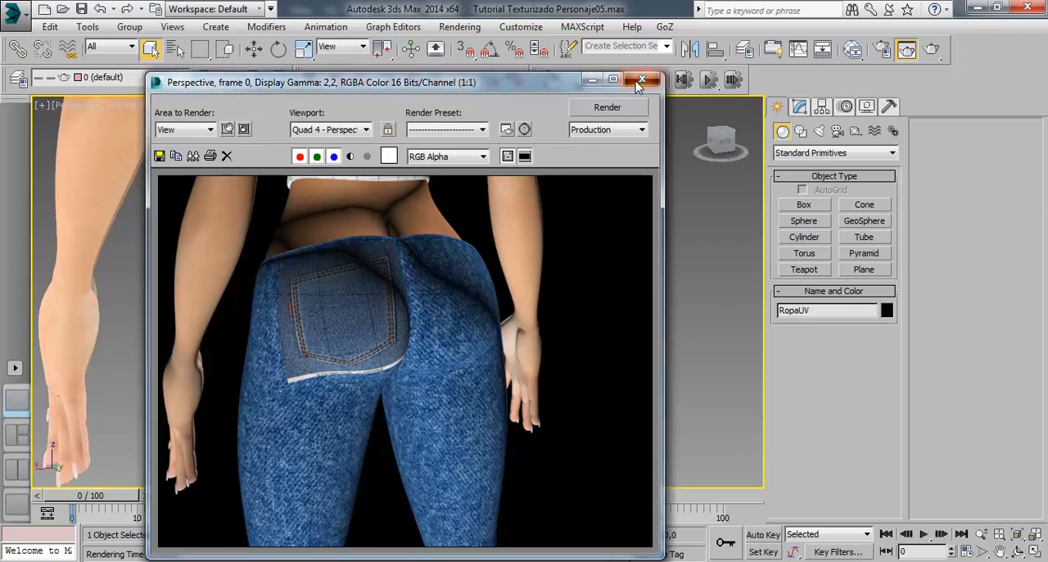
scroll(433, 322, "up", 3)
left_click_drag(432, 323, 388, 322)
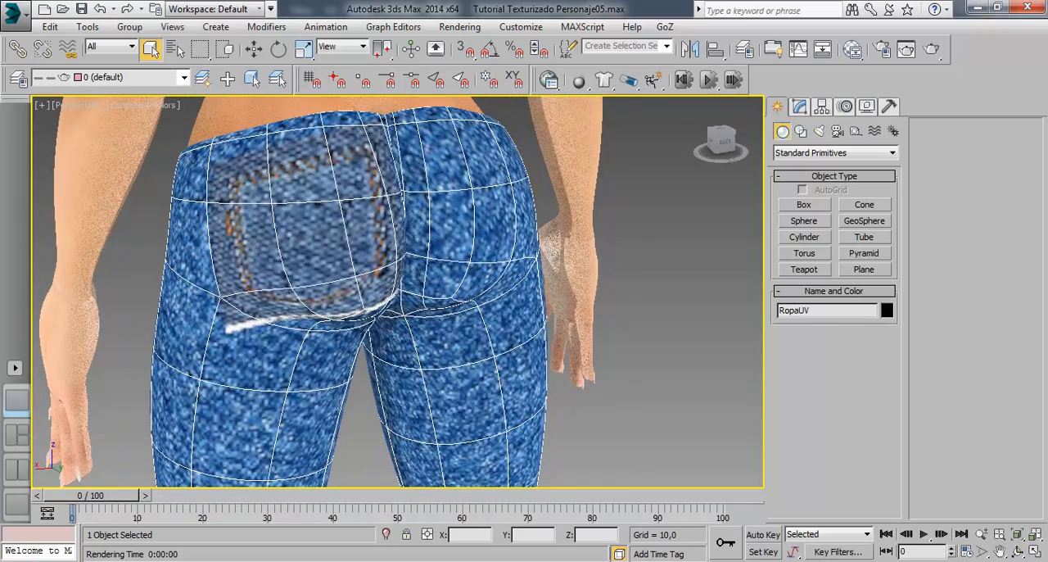
Step: Switch to Photoshop, scale the pocket layer down slightly around its center, and save the document
key("alt+Tab")
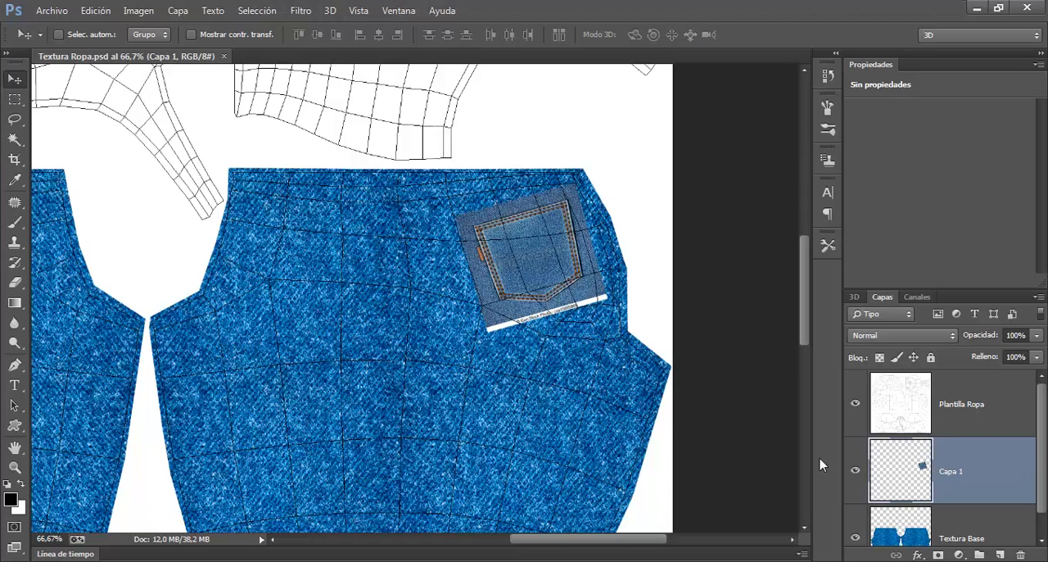
key("ctrl+t")
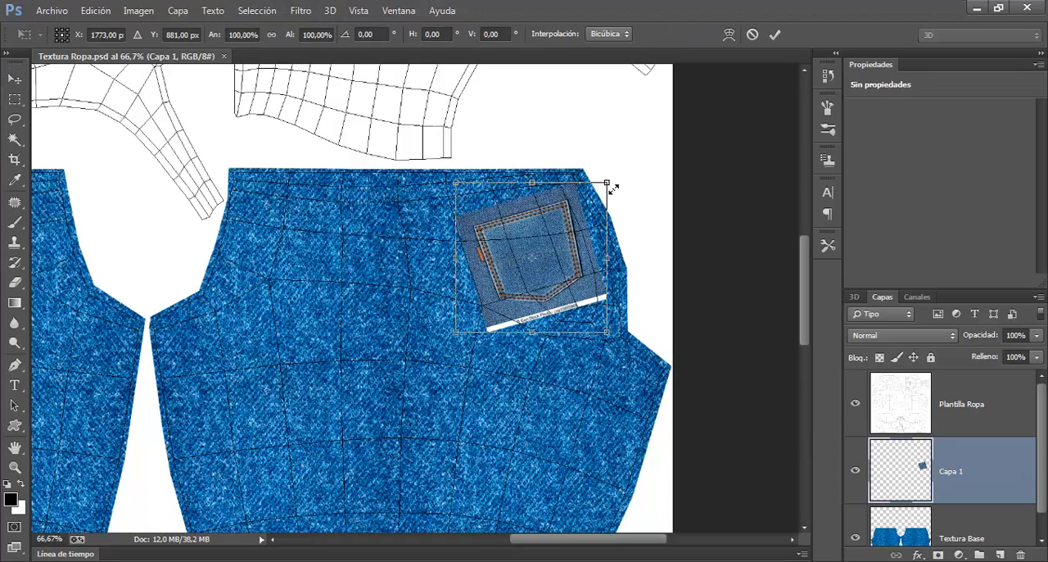
left_click_drag(610, 188, 608, 190)
left_click(776, 34)
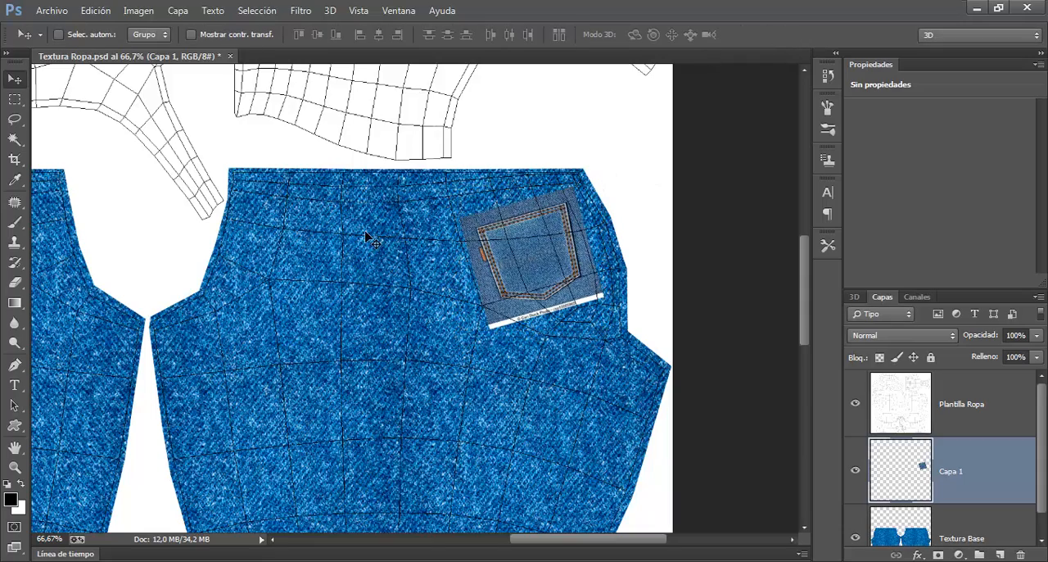
key("ctrl+s")
Step: Switch to 3ds Max and render the rear view of the jeans to check the reduced pocket
left_click(133, 561)
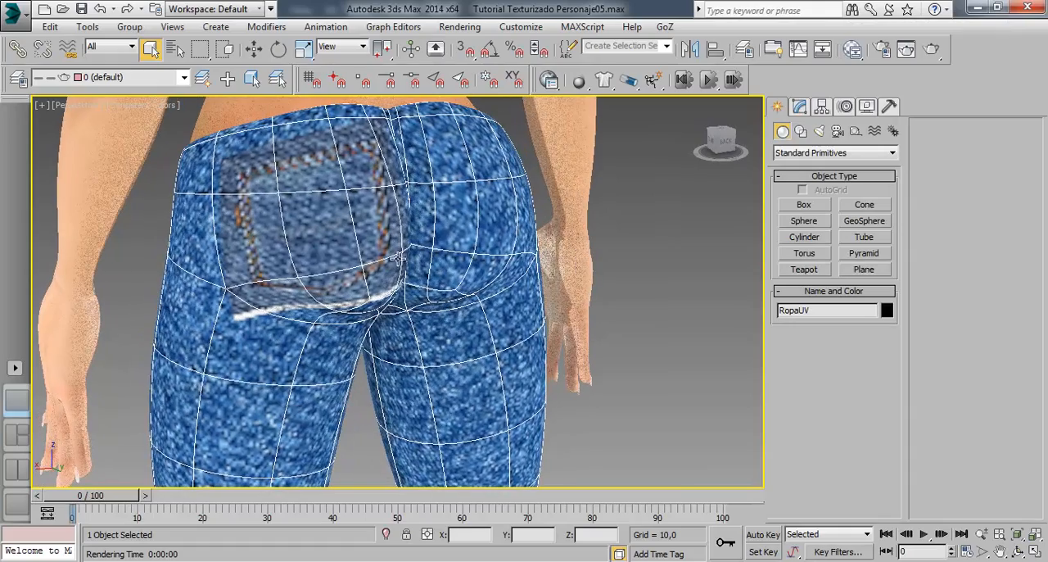
left_click(931, 49)
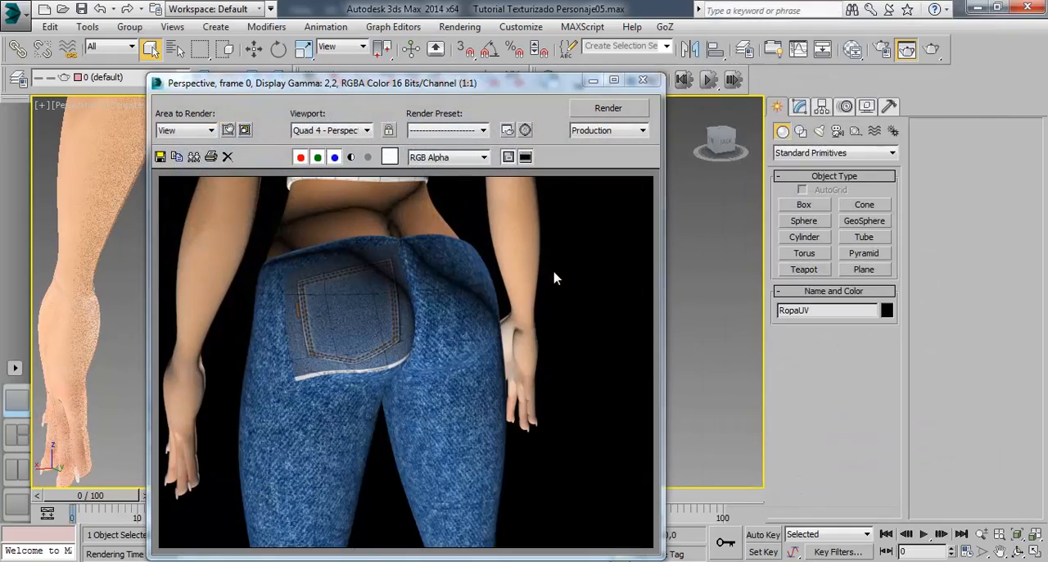
left_click(643, 80)
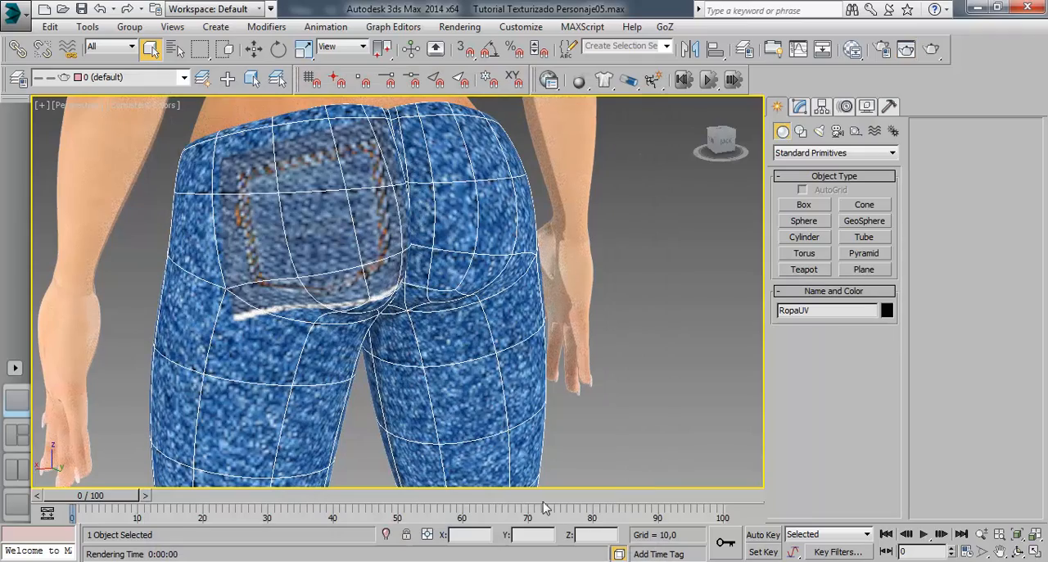
Step: Switch to Photoshop and examine the pocket image up close against the surrounding denim and mesh lines
key("alt+Tab")
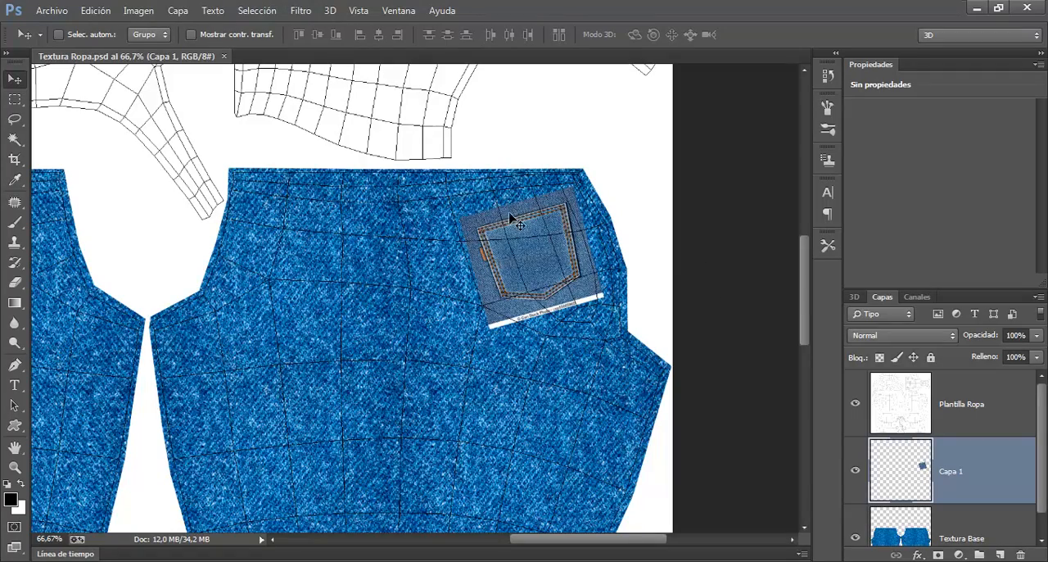
key("ctrl+plus")
key("ctrl+plus")
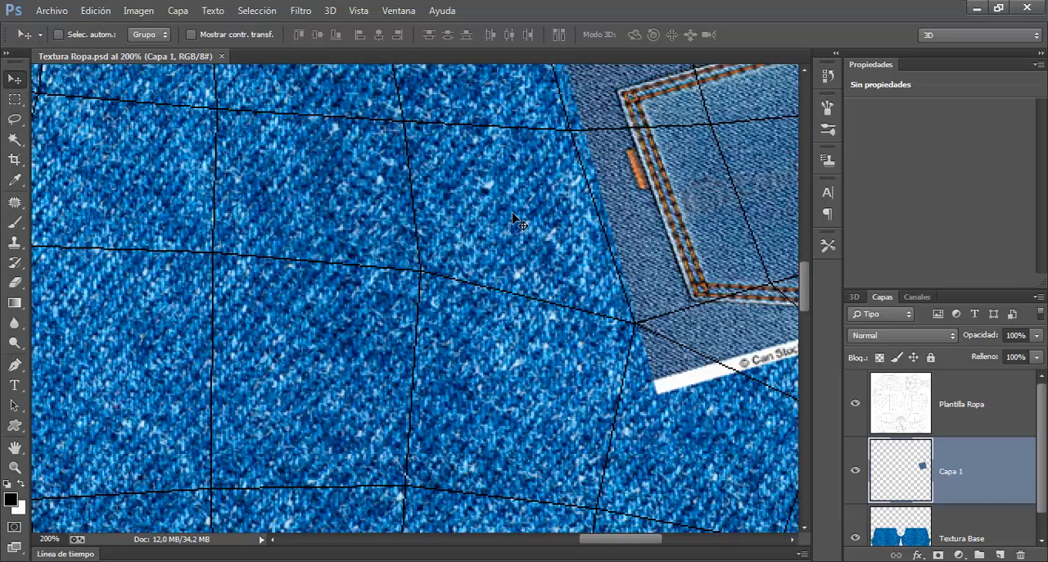
left_click_drag(594, 257, 411, 359)
left_click_drag(561, 337, 466, 345)
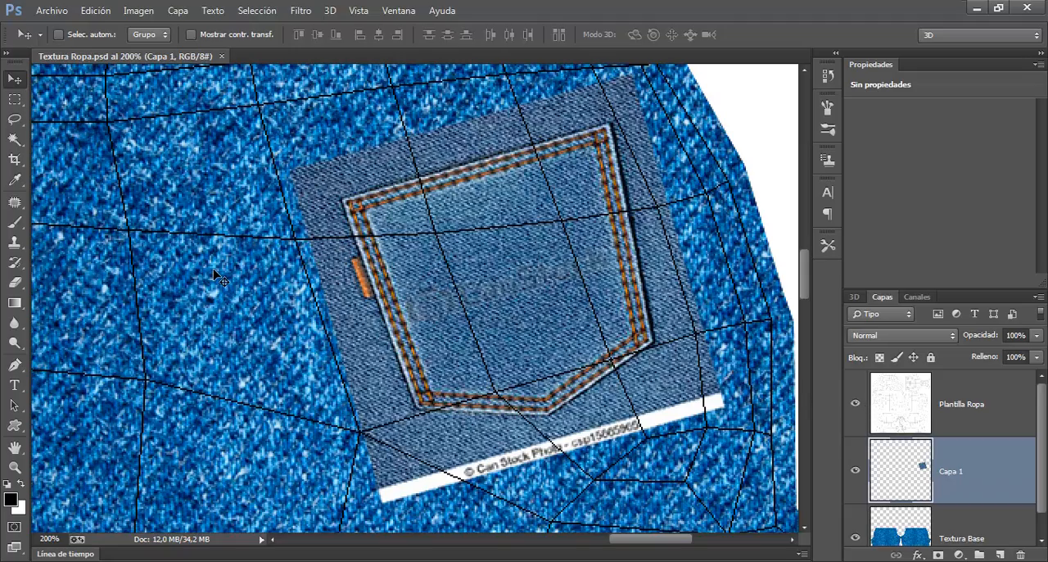
key("ctrl+minus")
key("ctrl+minus")
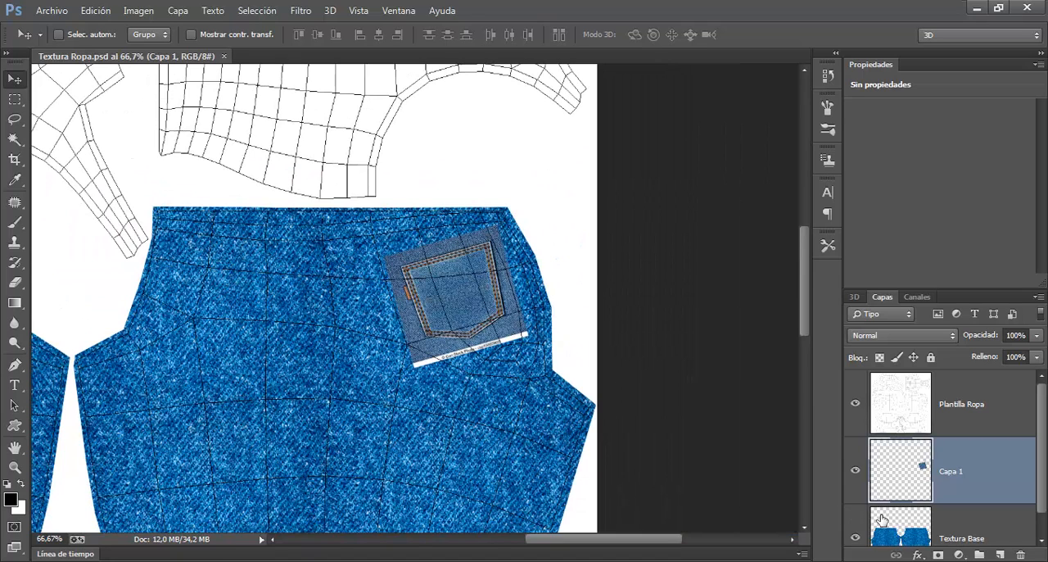
Step: Make Textura Base the active layer and choose the Polygonal Lasso tool for outlining the pocket
left_click(917, 528)
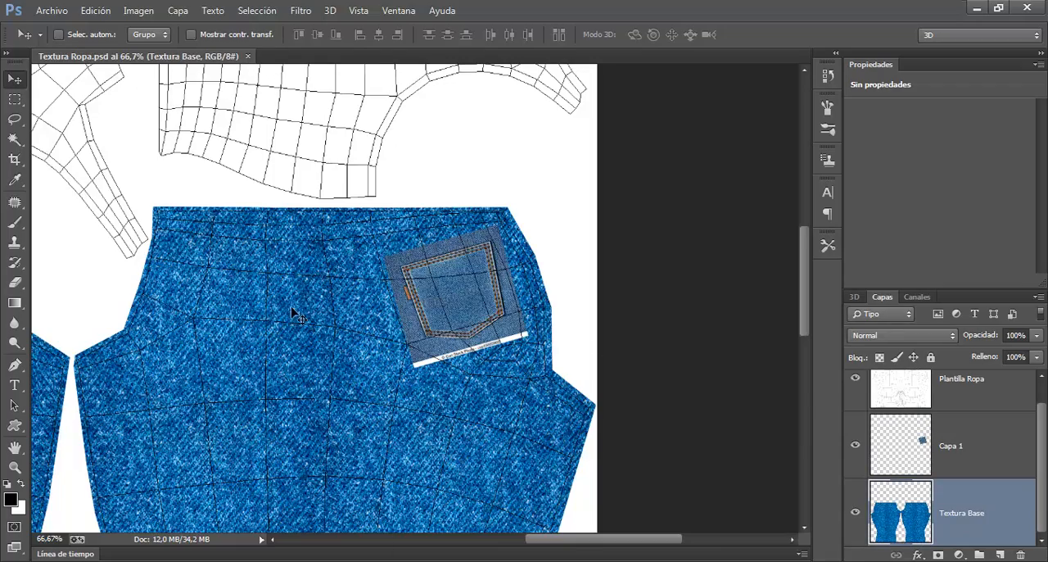
key("ctrl+plus")
key("ctrl+plus")
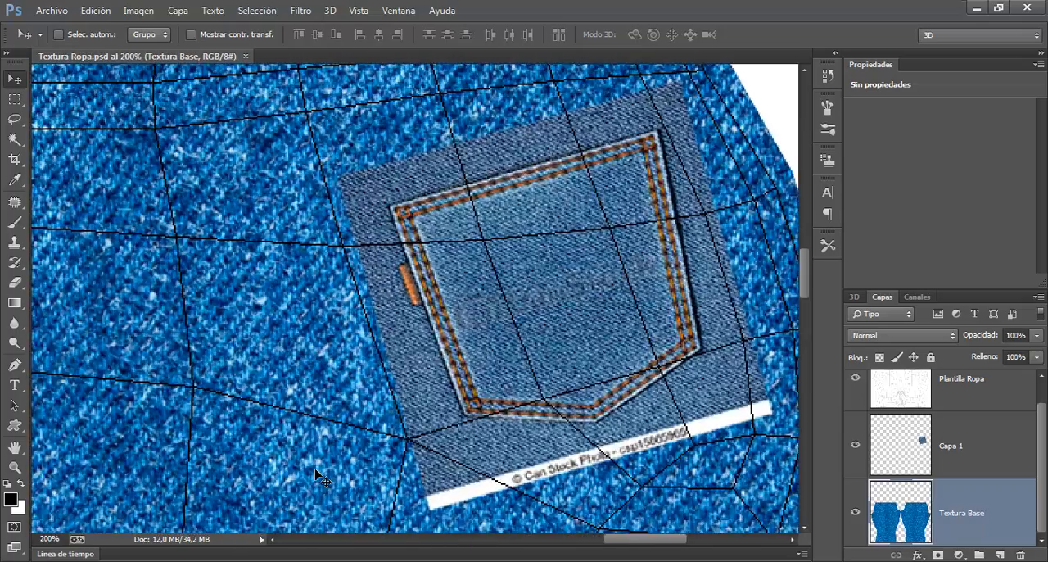
left_click_drag(336, 466, 533, 352)
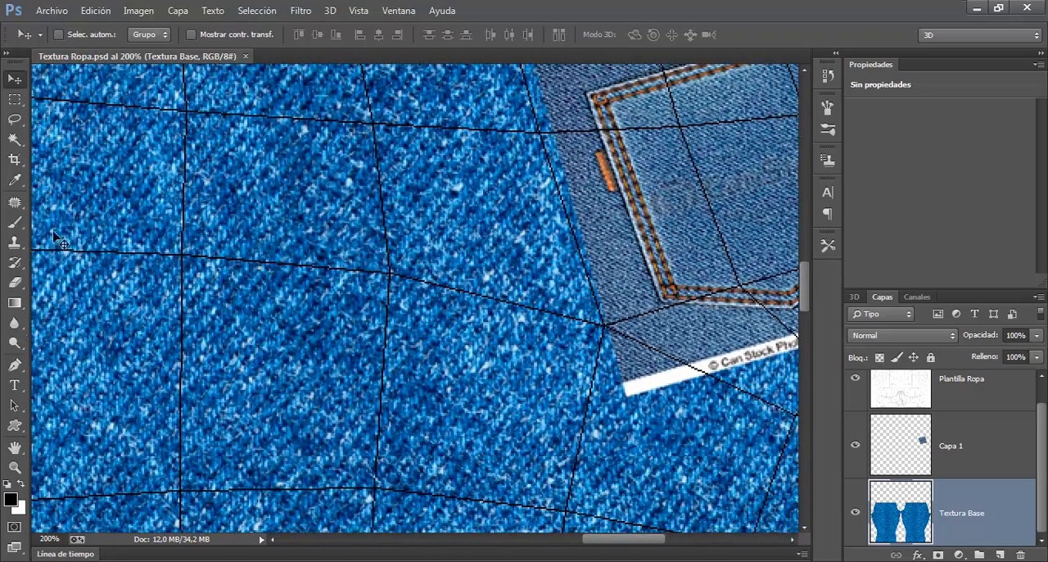
key("ctrl+minus")
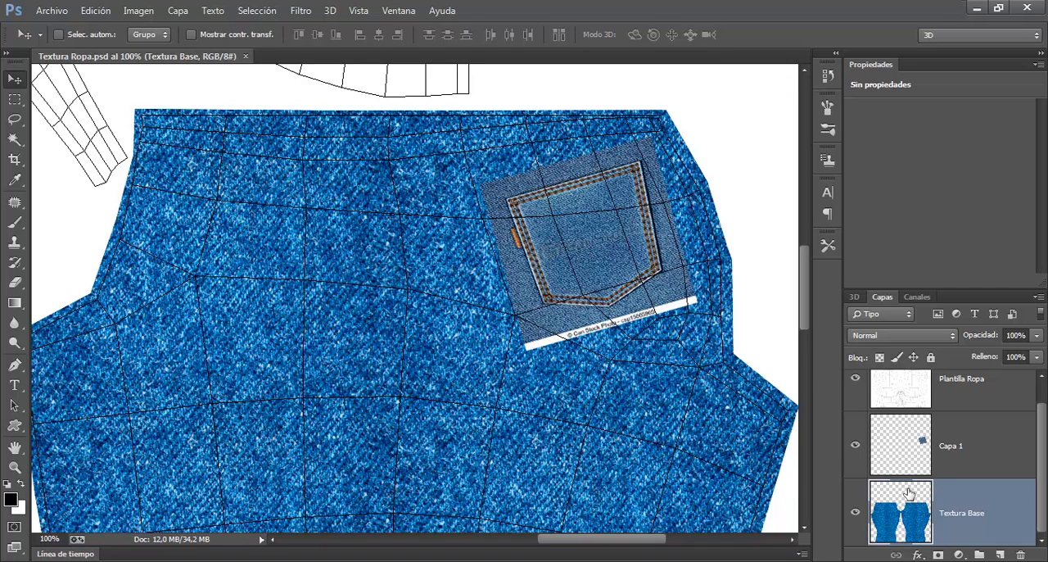
left_click(14, 120)
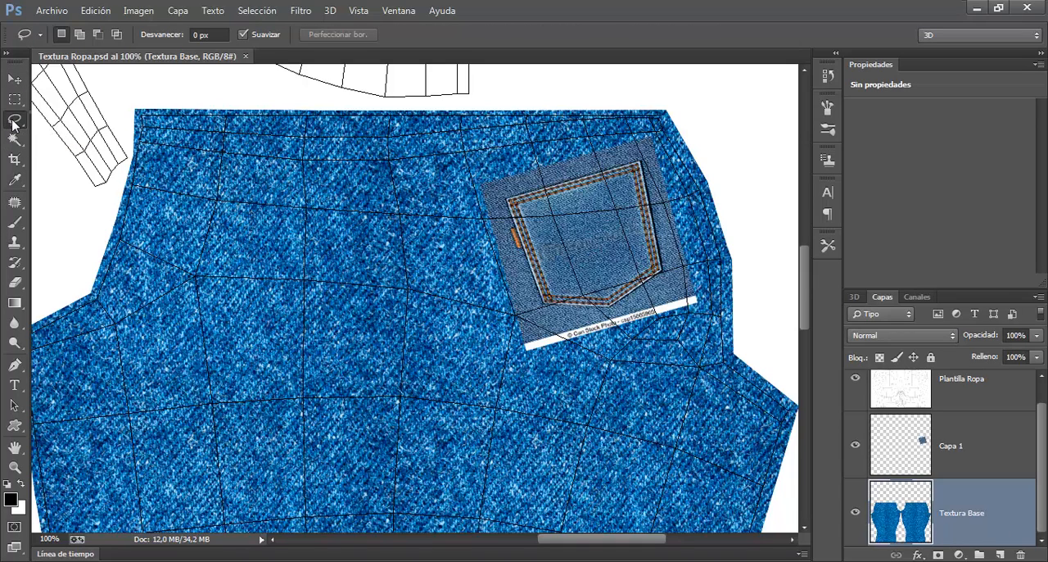
left_click(14, 120)
left_click(90, 139)
key("ctrl+plus")
mouse_move(636, 116)
left_mouse_down()
mouse_move(440, 182)
mouse_move(325, 185)
left_mouse_up()
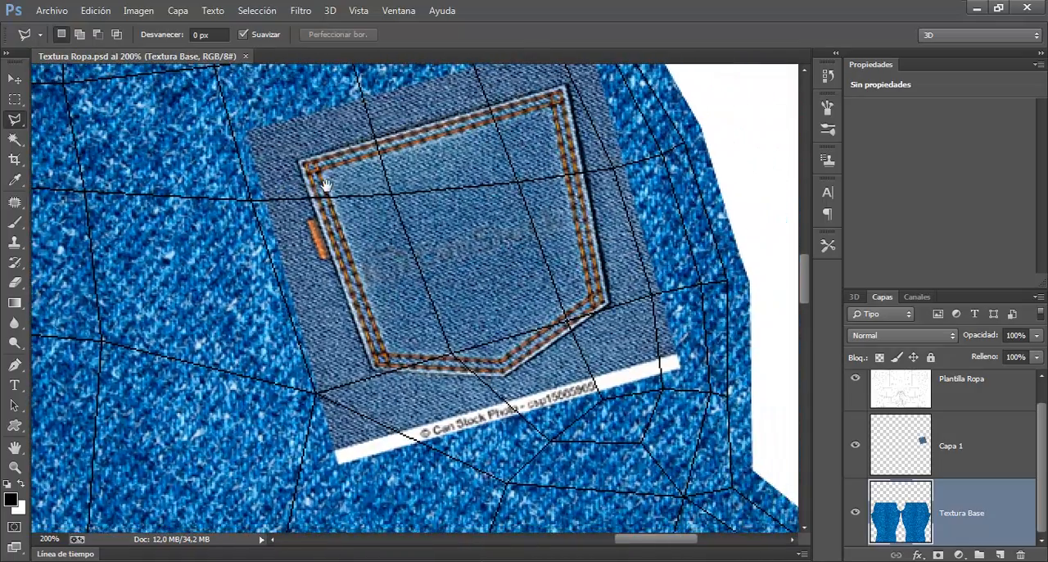
key("ctrl+plus")
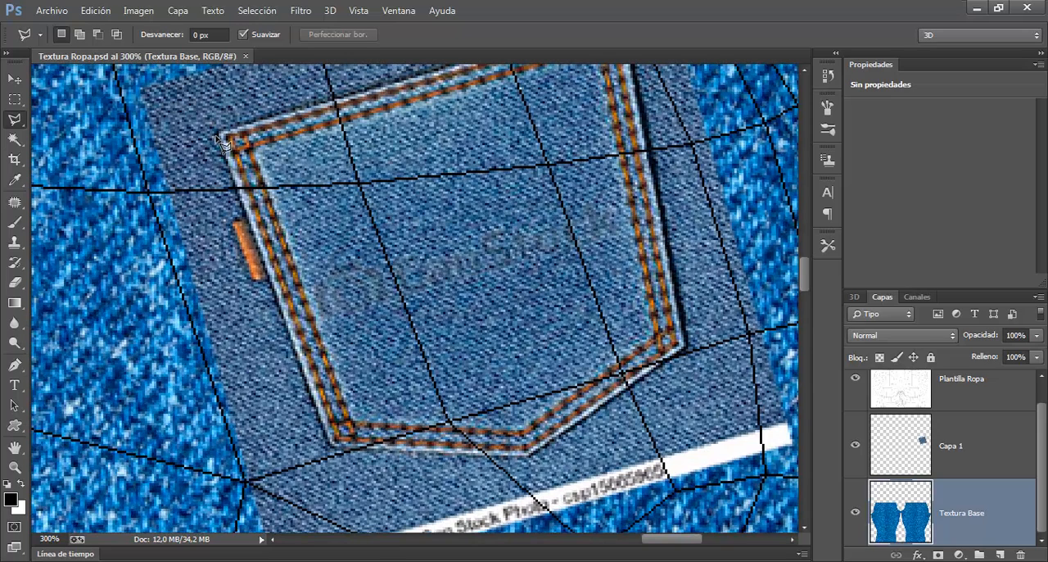
Step: Trace a closed five-corner selection along the pocket's outer stitched edge, leaving out the orange tag
left_click(220, 135)
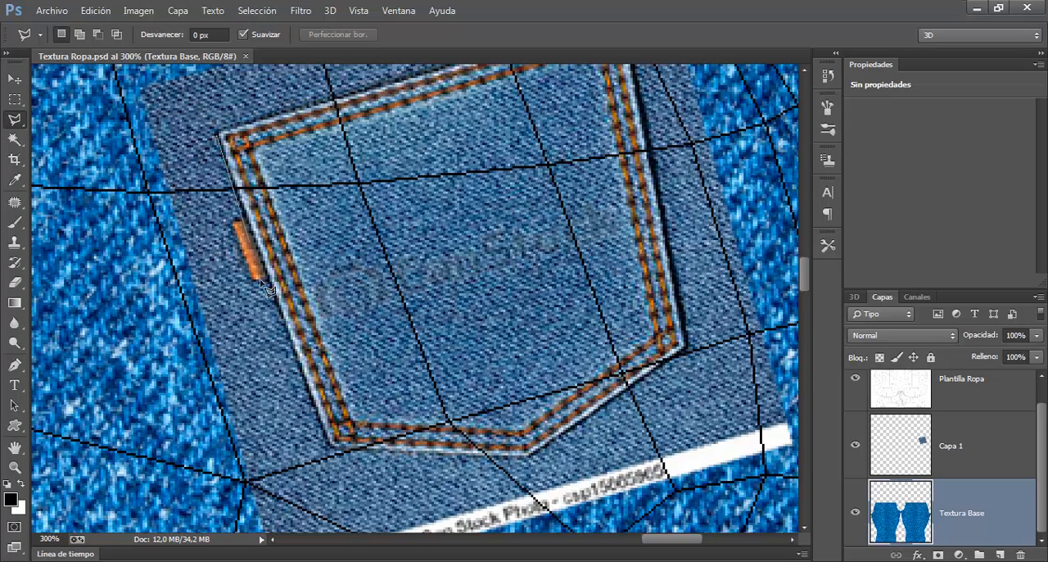
left_click(332, 447)
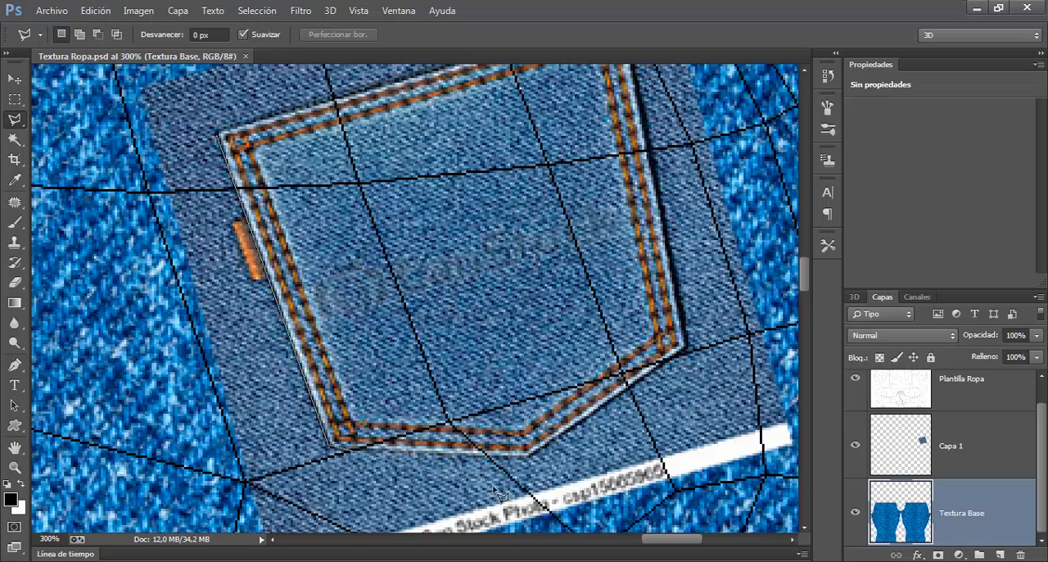
left_click(531, 455)
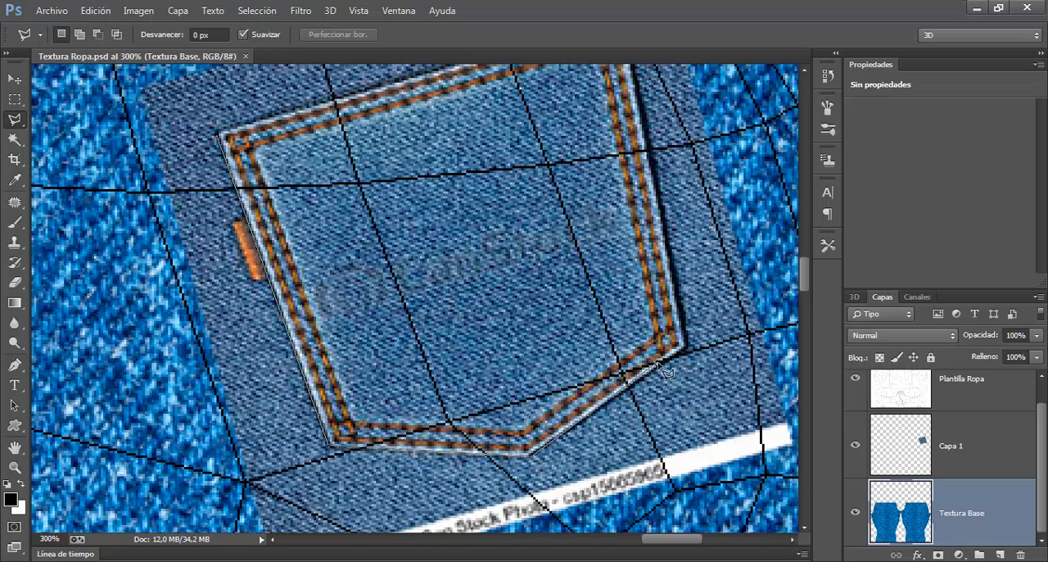
left_click(686, 347)
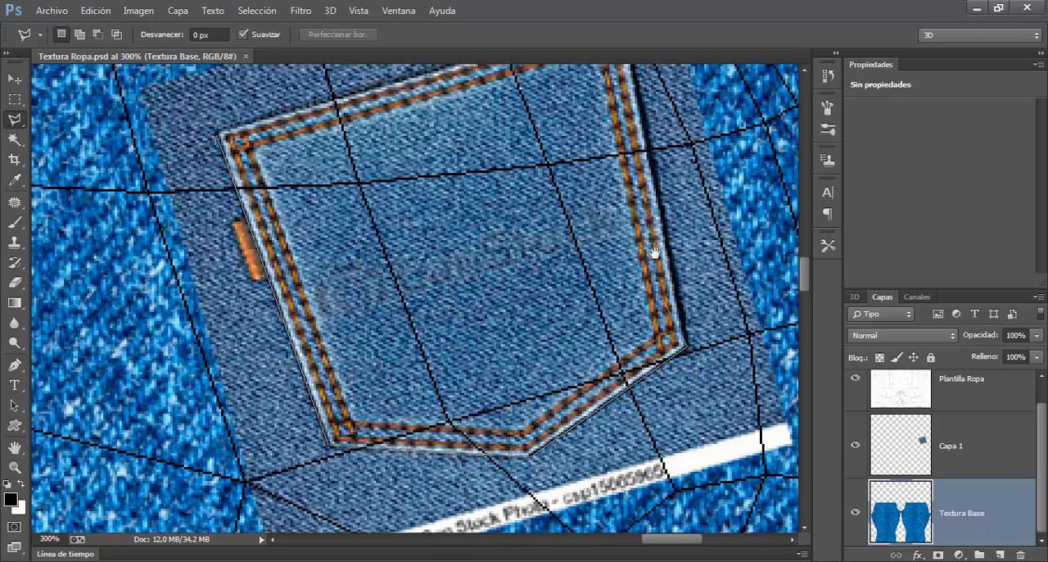
scroll(643, 197, "up", 5)
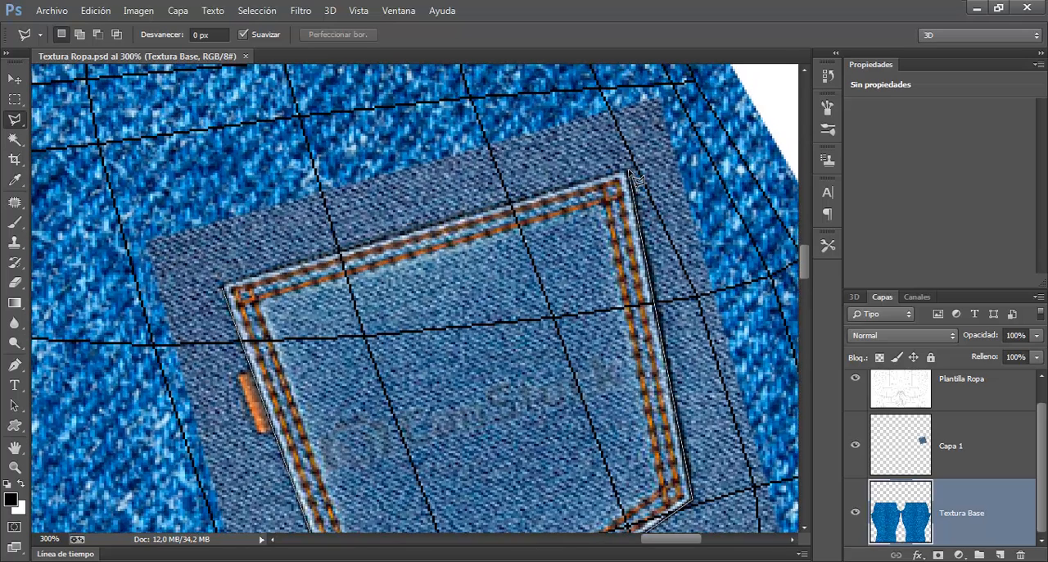
left_click(627, 175)
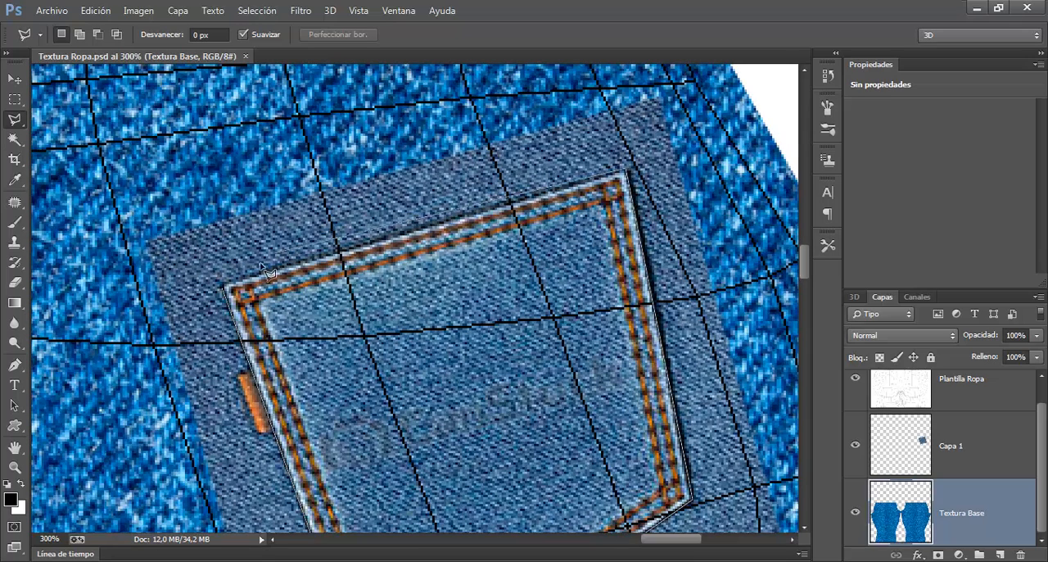
left_click(224, 288)
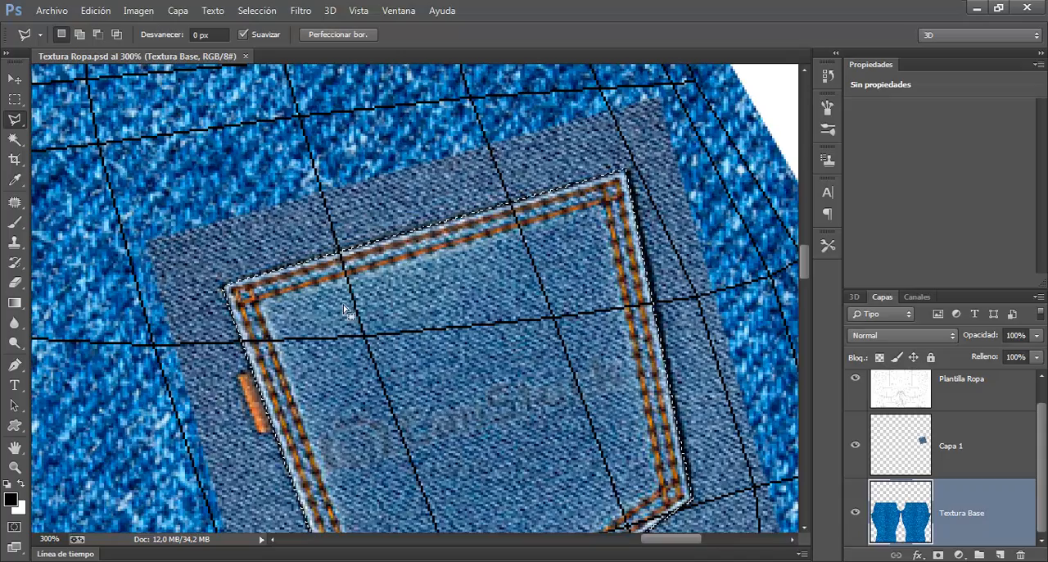
Step: Hide the Capa 1 pocket layer and the Plantilla Ropa layer, keeping the pocket-shaped selection over the base denim
key("ctrl+minus")
key("ctrl+minus")
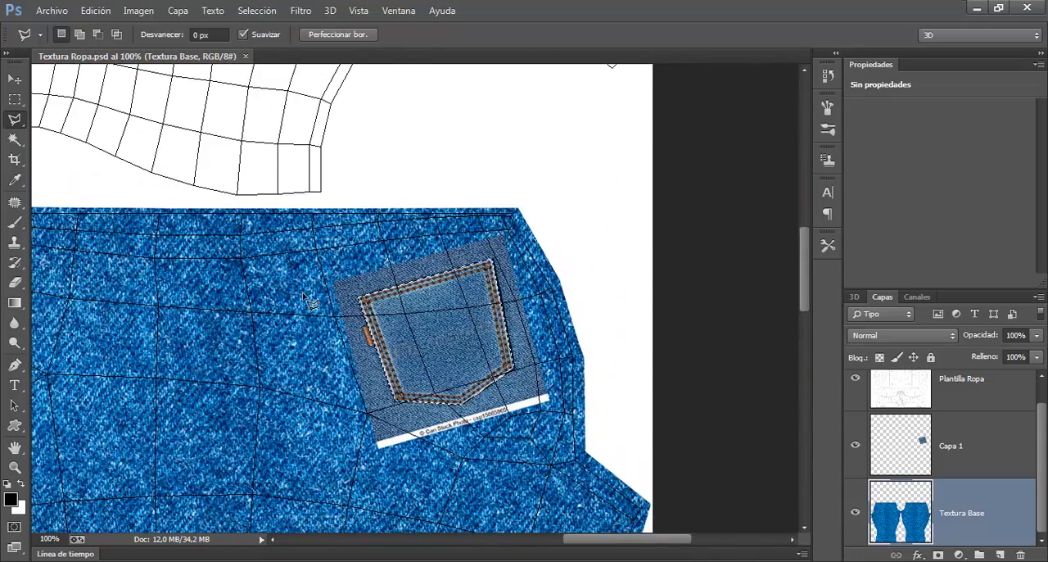
left_click(934, 467)
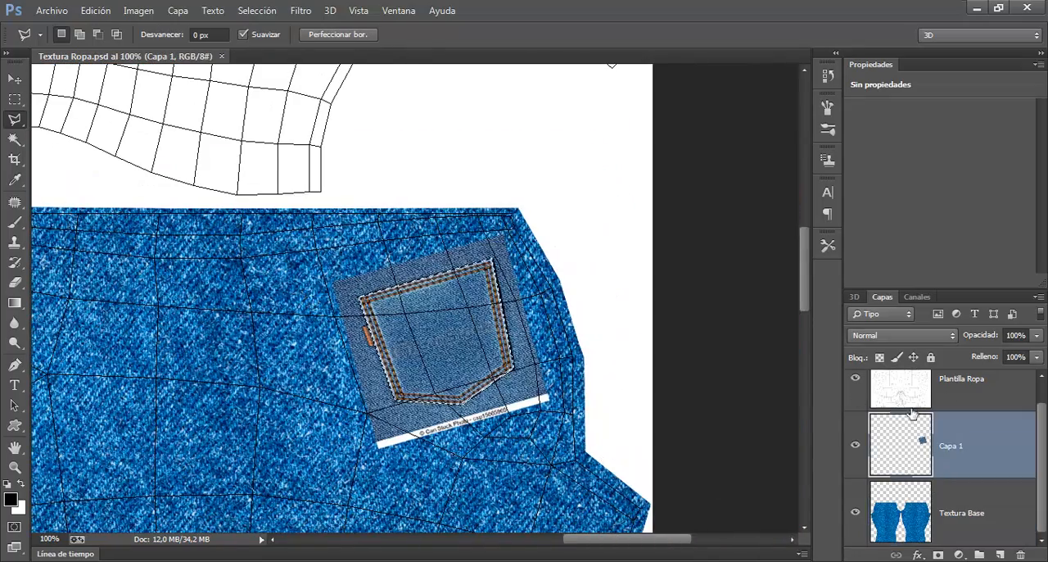
left_click(855, 445)
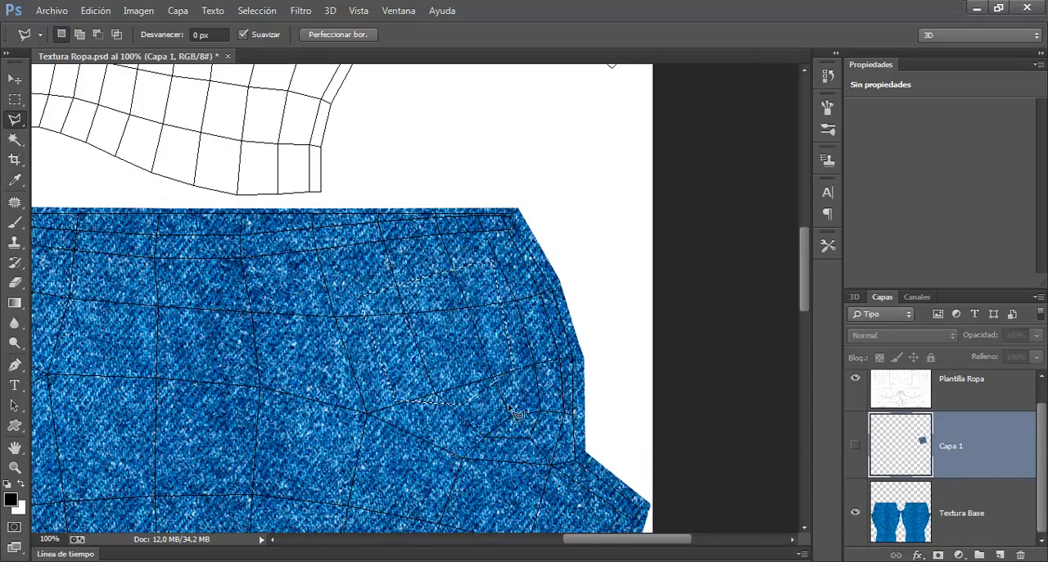
scroll(517, 414, "up", 1)
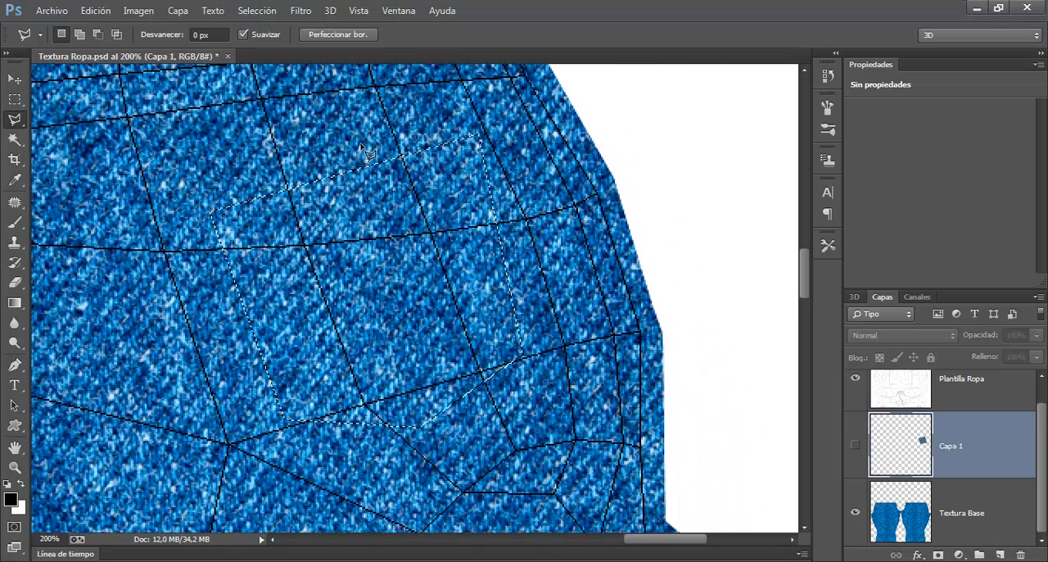
left_click(856, 379)
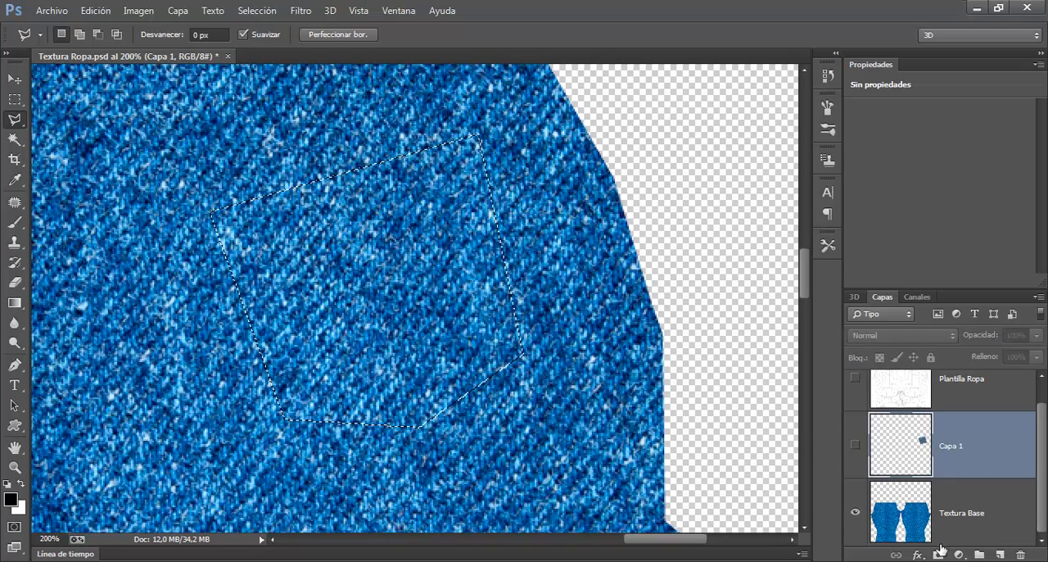
Step: Copy the pocket-shaped selection from the Textura Base layer onto a new layer with Layer via Copy
left_click(930, 512)
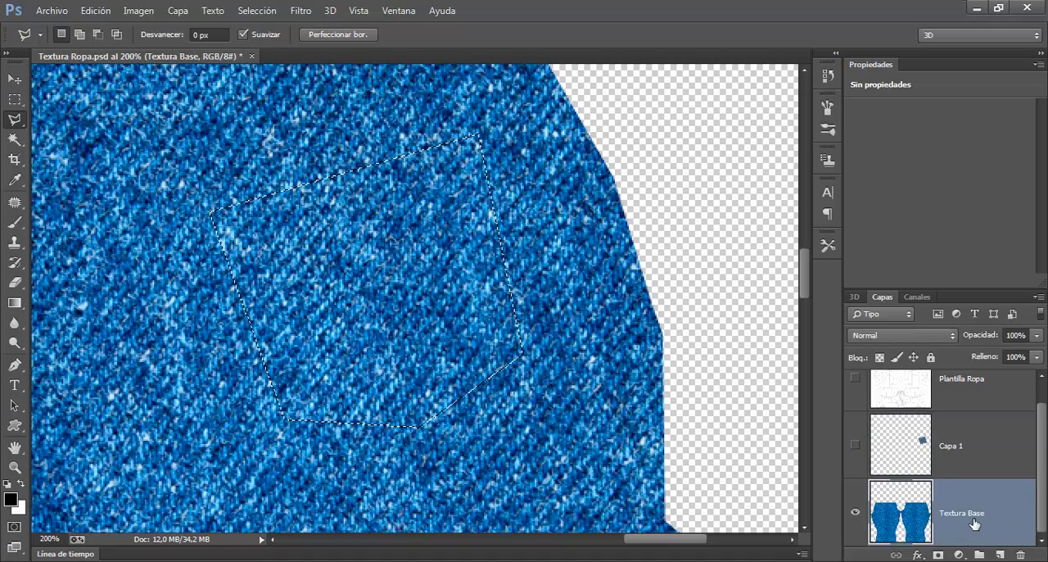
left_click(178, 11)
left_click(177, 11)
left_click(177, 11)
mouse_move(348, 37)
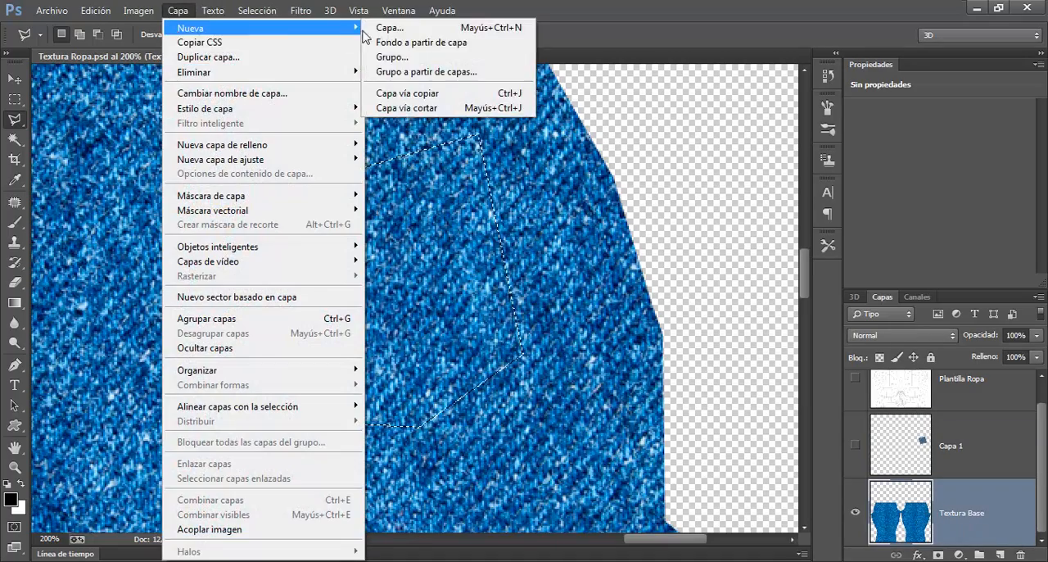
left_click(424, 95)
Step: Hide the Textura Base layer to inspect the isolated denim pocket cut-out, and show the base again
scroll(1042, 438, "down", 1)
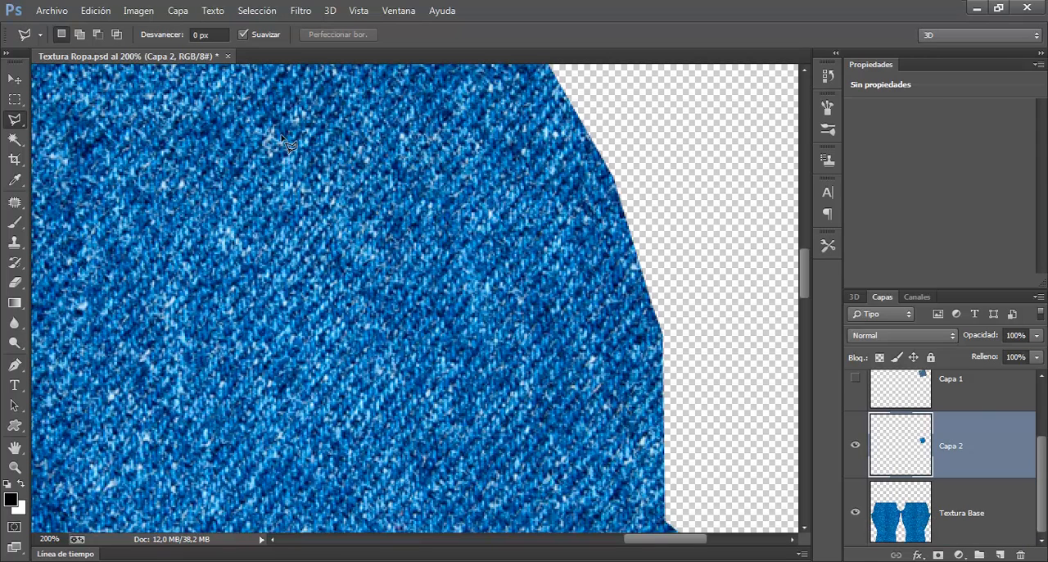
left_click(855, 512)
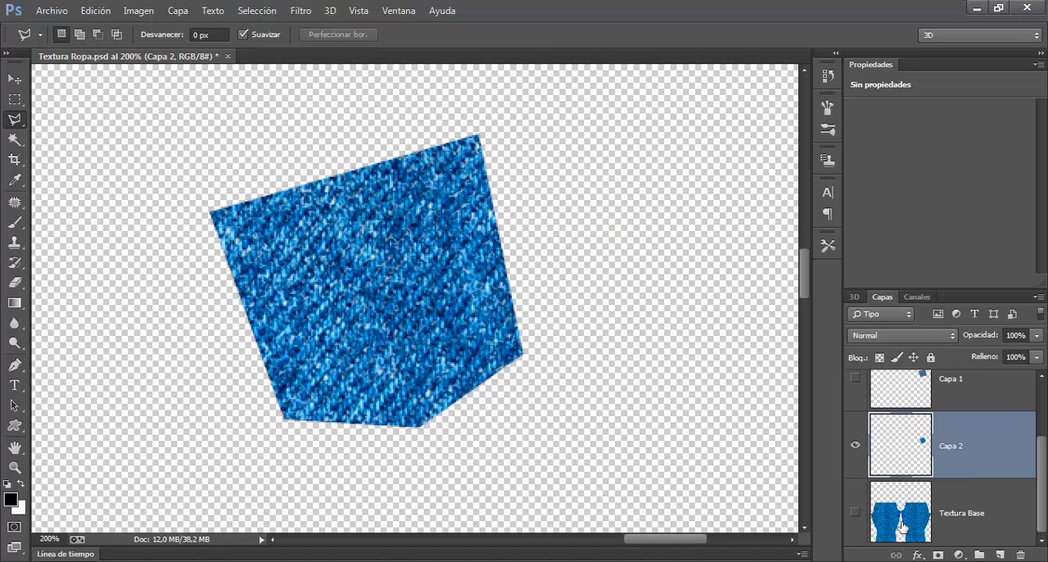
left_click(855, 512)
left_click(855, 512)
left_click(855, 511)
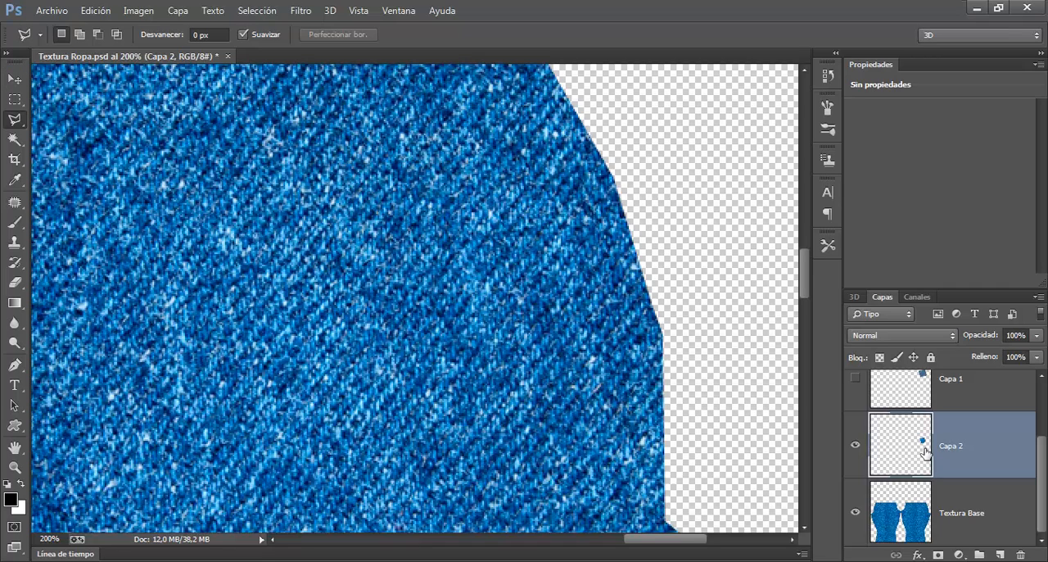
Step: Apply a Bevel and Emboss (Bisel y relieve) style to Capa 2 with light angle 108° and altitude 21°
left_click(919, 555)
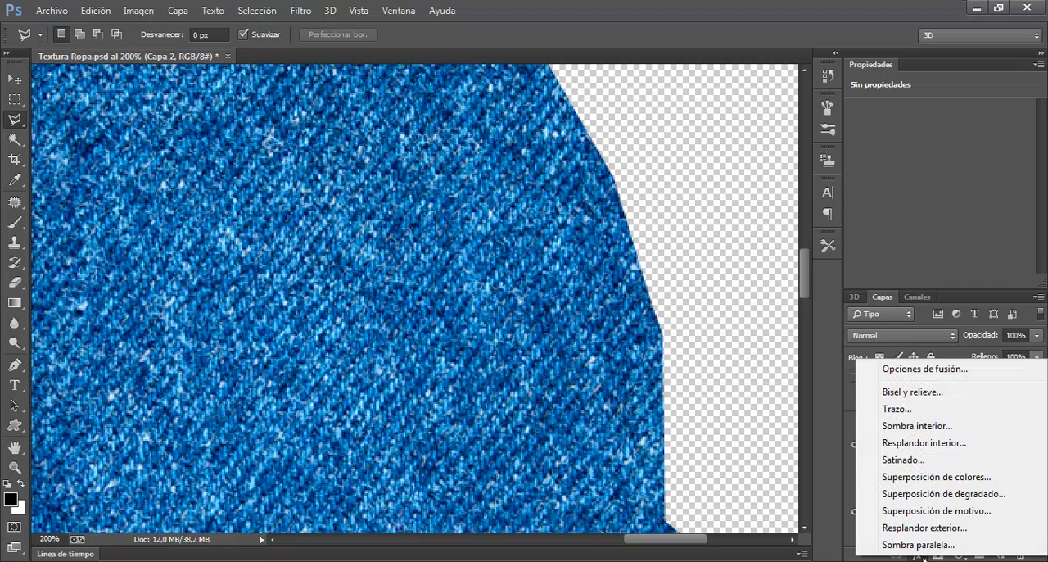
left_click(918, 556)
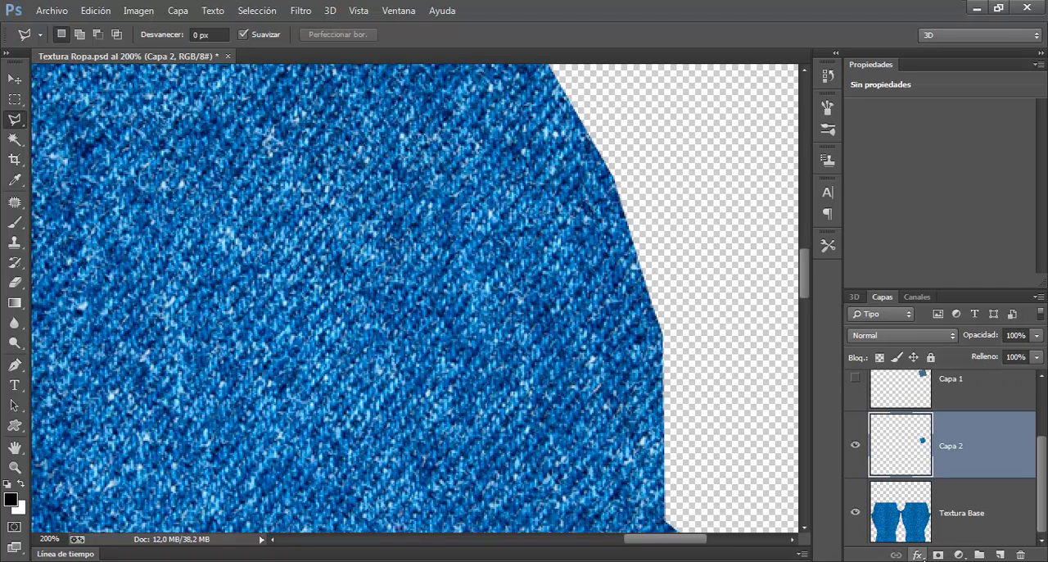
left_click(918, 557)
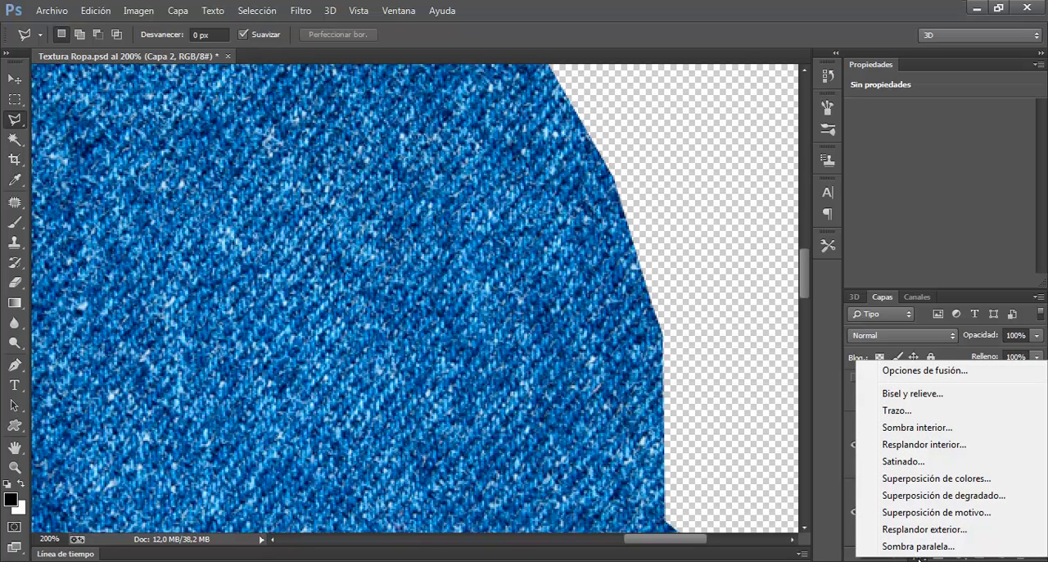
left_click(917, 395)
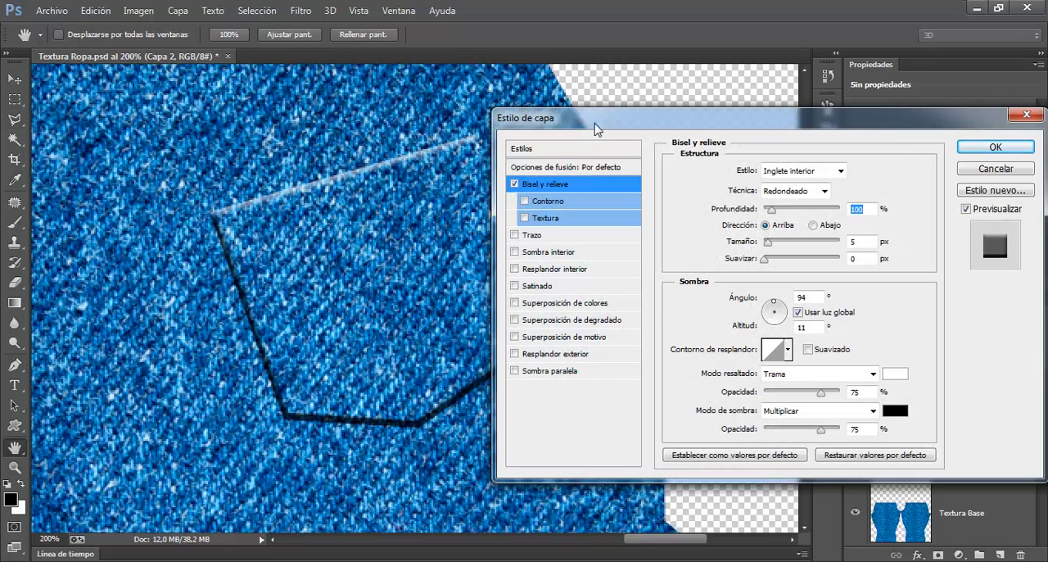
left_click_drag(651, 118, 660, 14)
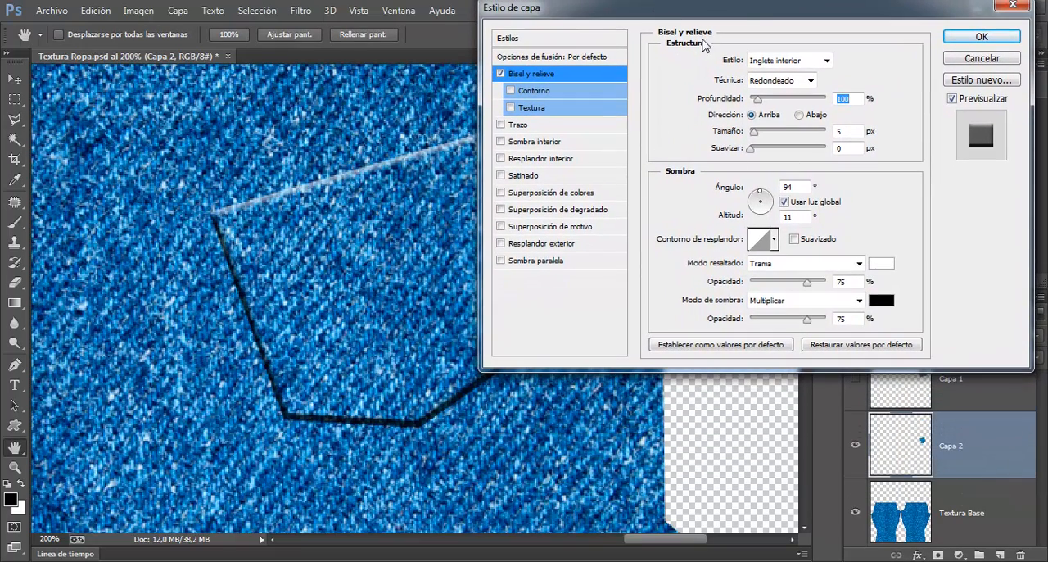
left_click_drag(747, 25, 743, 33)
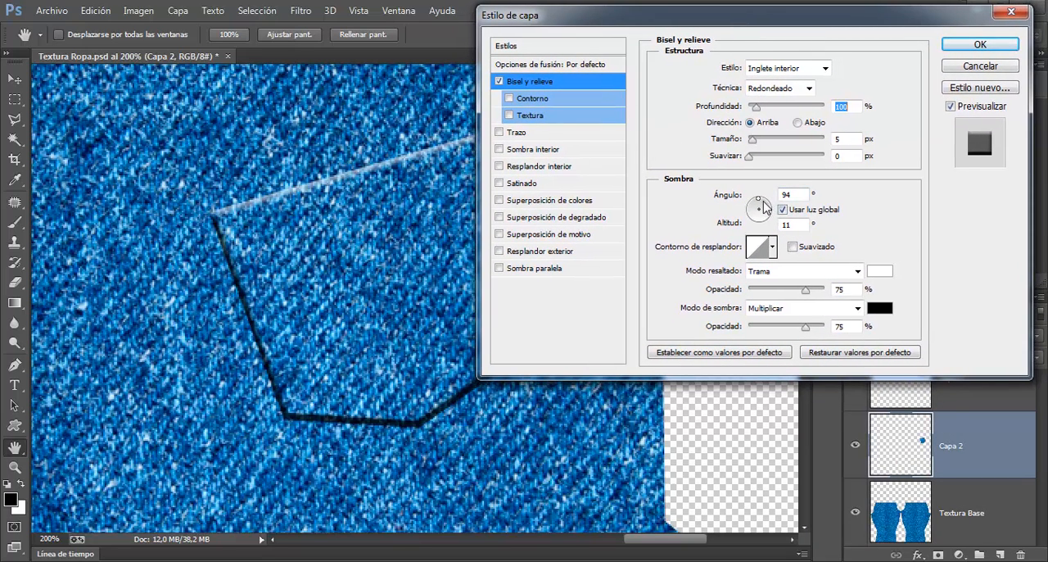
left_click_drag(760, 208, 758, 205)
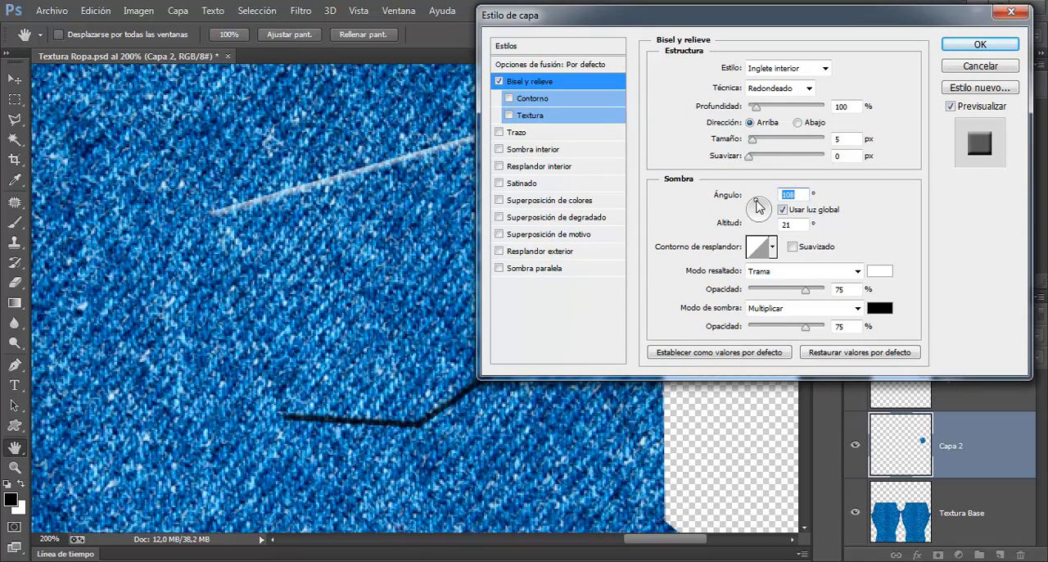
Step: Add a drop shadow (Sombra paralela) to the pocket and raise the bevel depth to 184%, accepting the layer style
left_click_drag(819, 21, 854, 28)
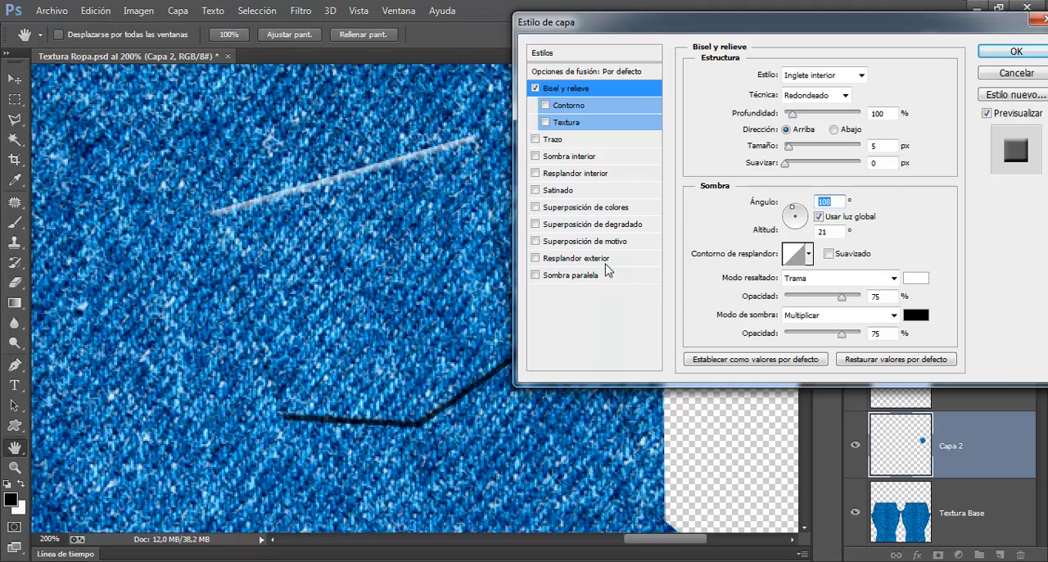
left_click(536, 275)
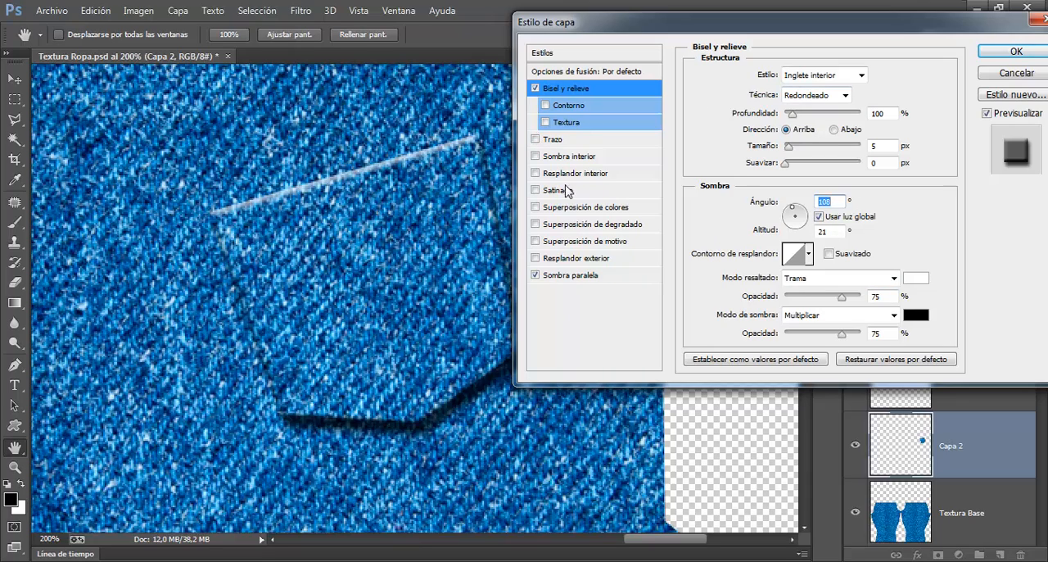
mouse_move(793, 115)
left_mouse_down()
mouse_move(832, 120)
mouse_move(801, 122)
left_mouse_up()
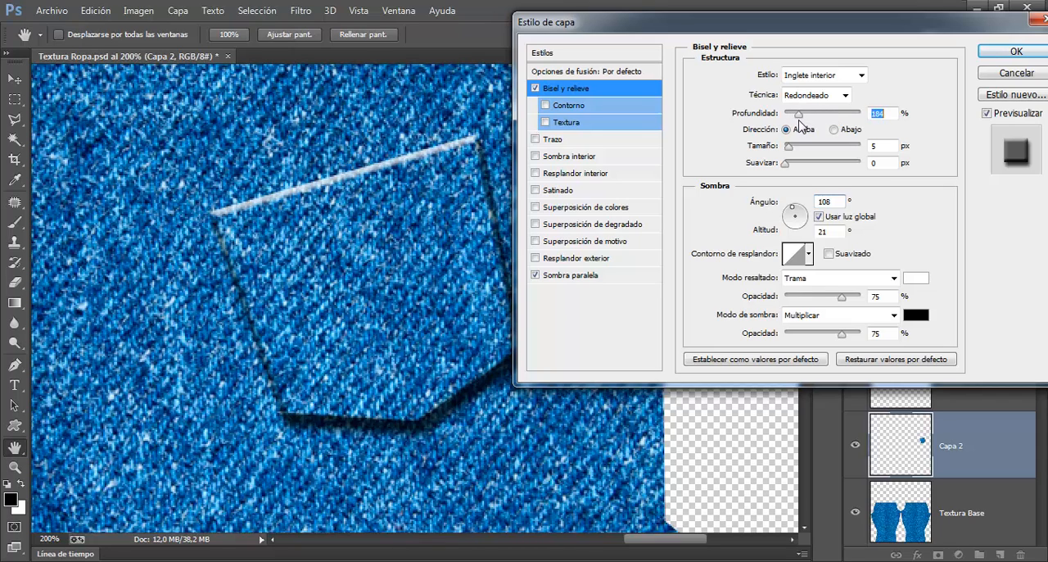
left_click_drag(895, 33, 757, 52)
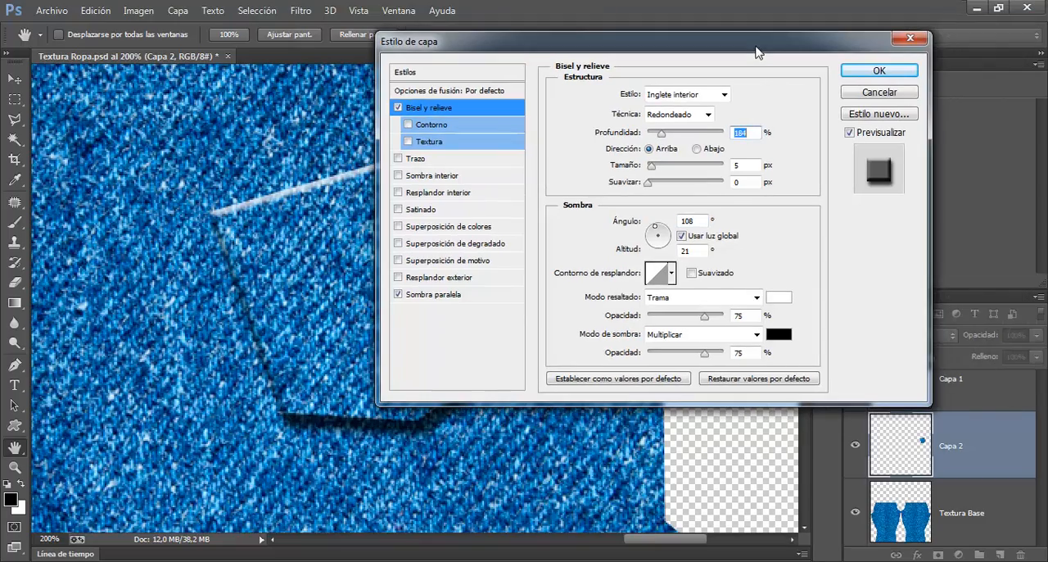
left_click(859, 75)
key("ctrl+minus")
key("ctrl+minus")
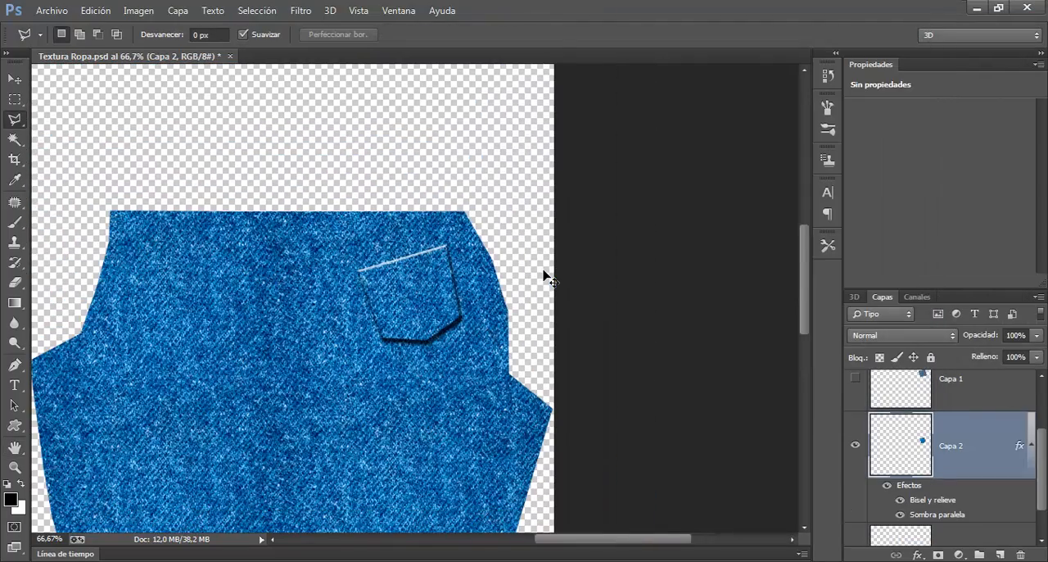
Step: Make the Capa 1 pocket photo visible again over the embossed pocket, with the Move tool active
key("ctrl+plus")
key("ctrl+plus")
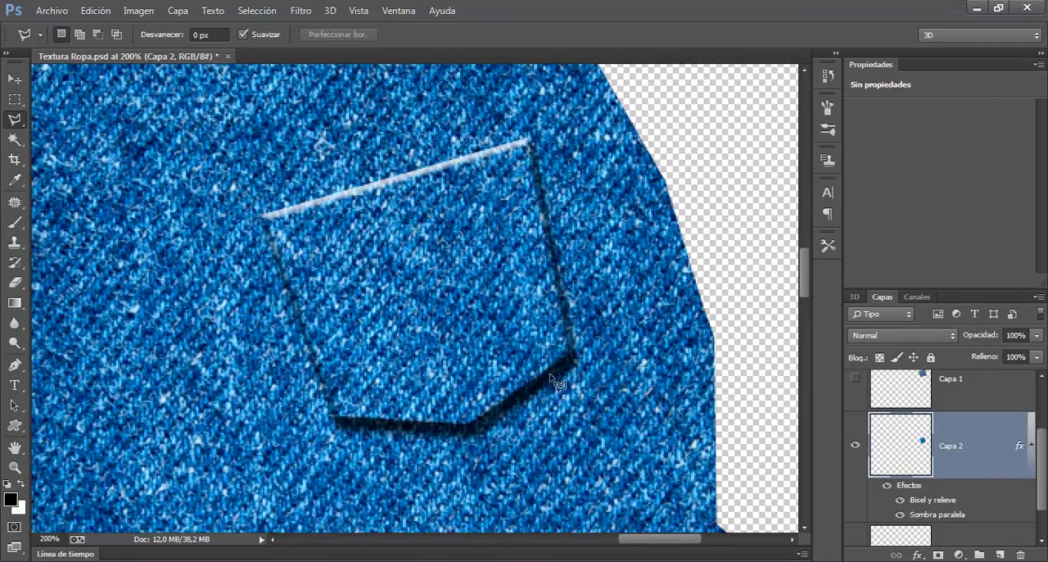
left_click(14, 80)
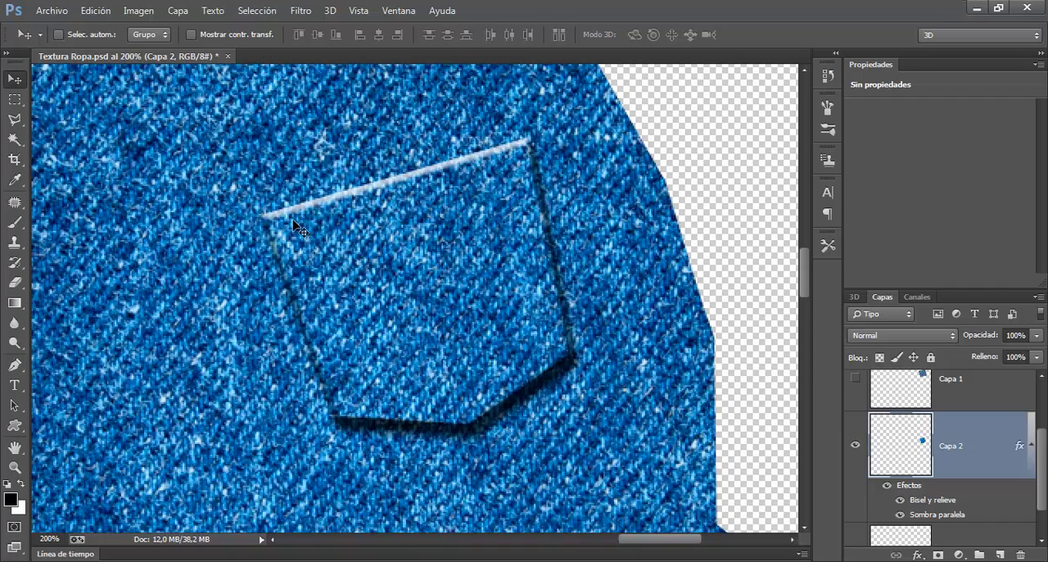
left_click(857, 381)
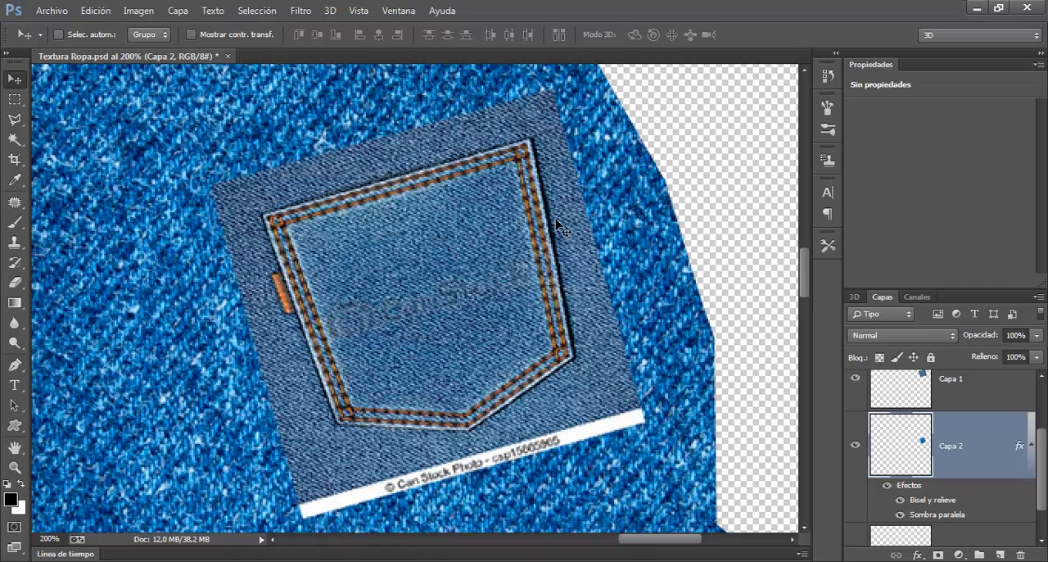
Step: Switch to Opera and review the web and image results for stitch jean Photoshop brushes
left_click(107, 560)
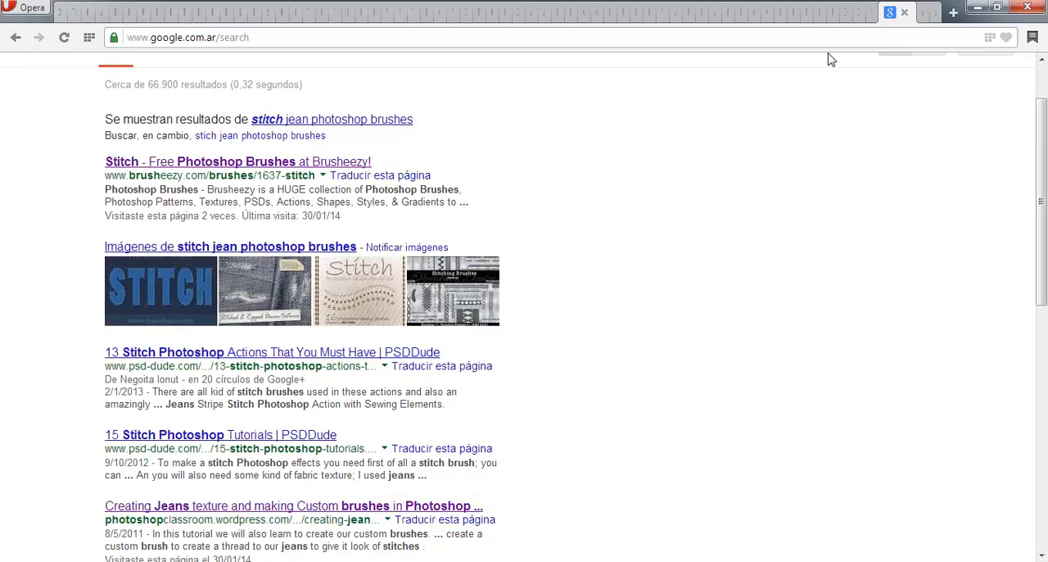
scroll(201, 98, "up", 1)
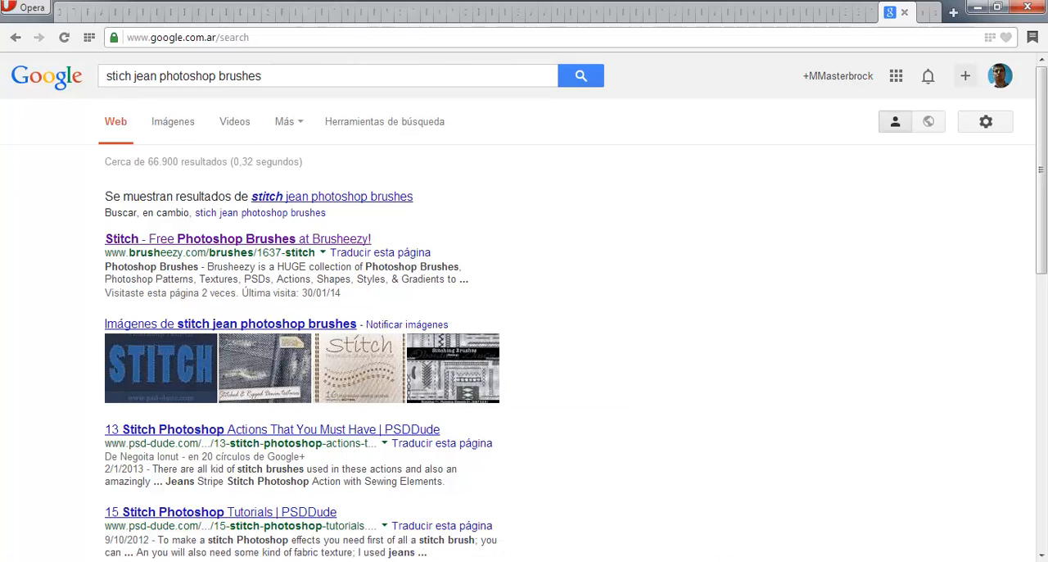
left_click(212, 561)
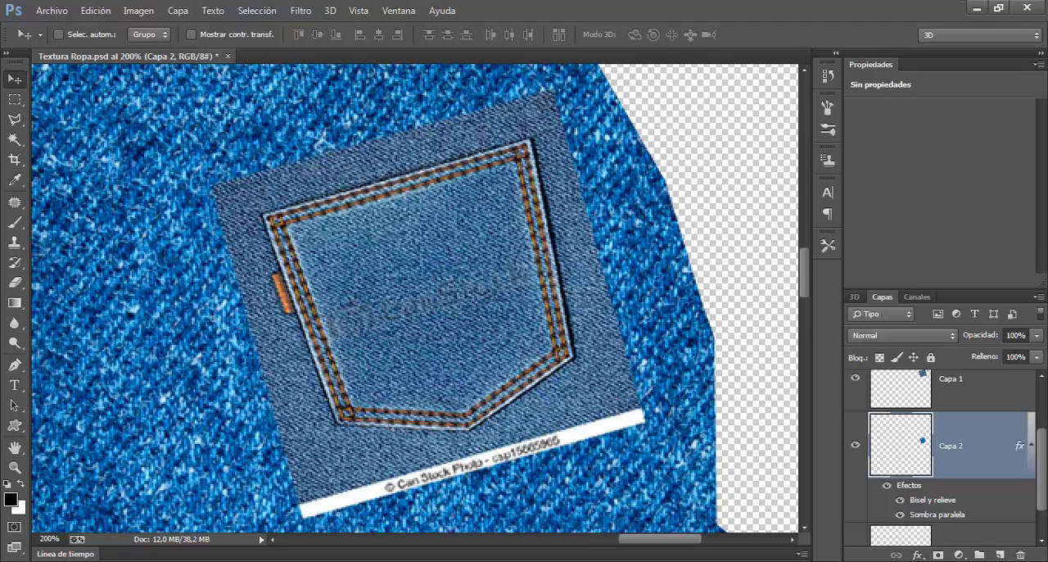
left_click(206, 561)
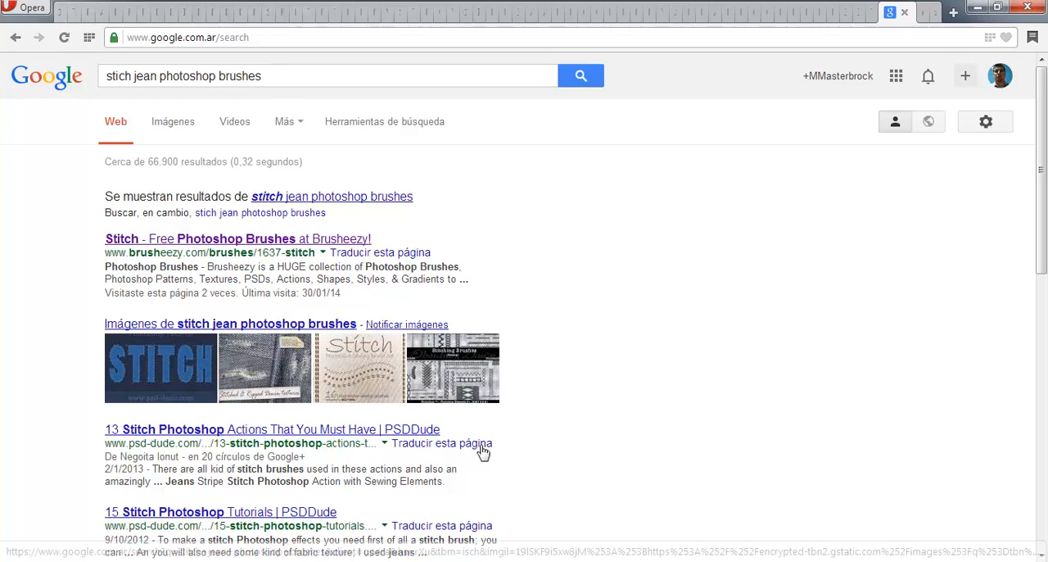
left_click(259, 323)
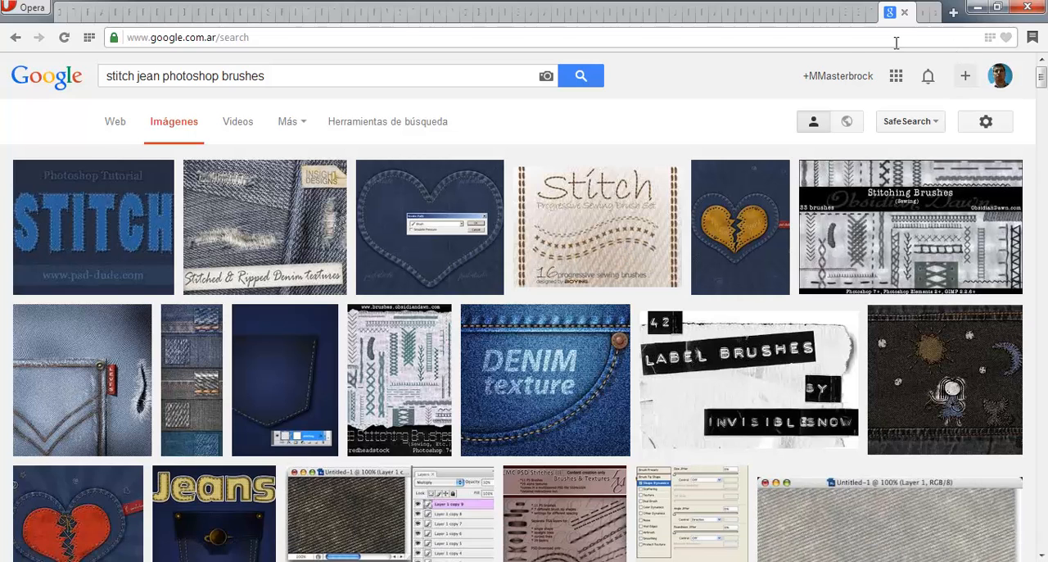
left_click(15, 38)
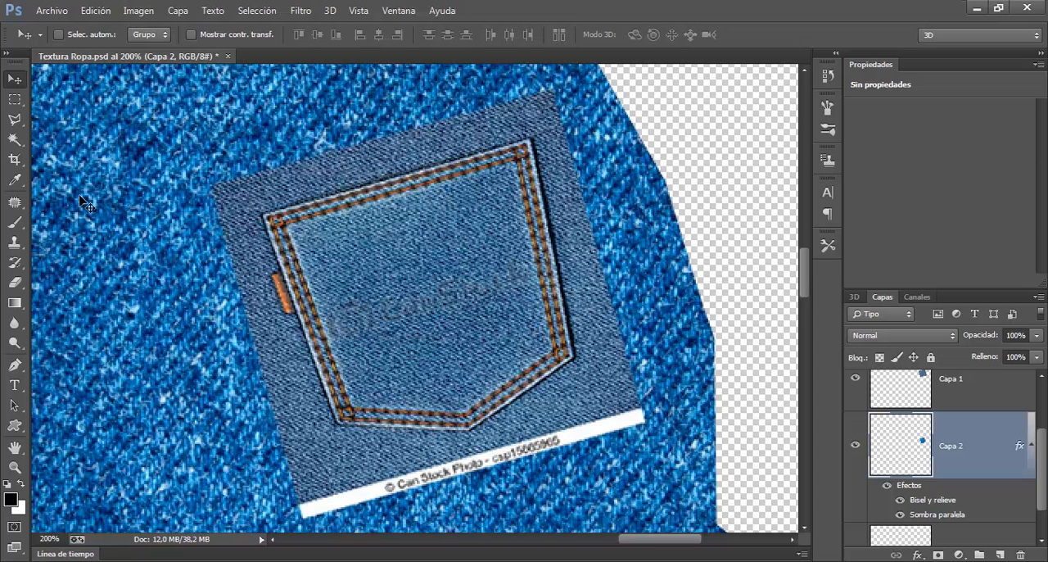
Step: In Photoshop, choose the Brush tool with a soft round tip at 96 px and 0% hardness
left_click(15, 223)
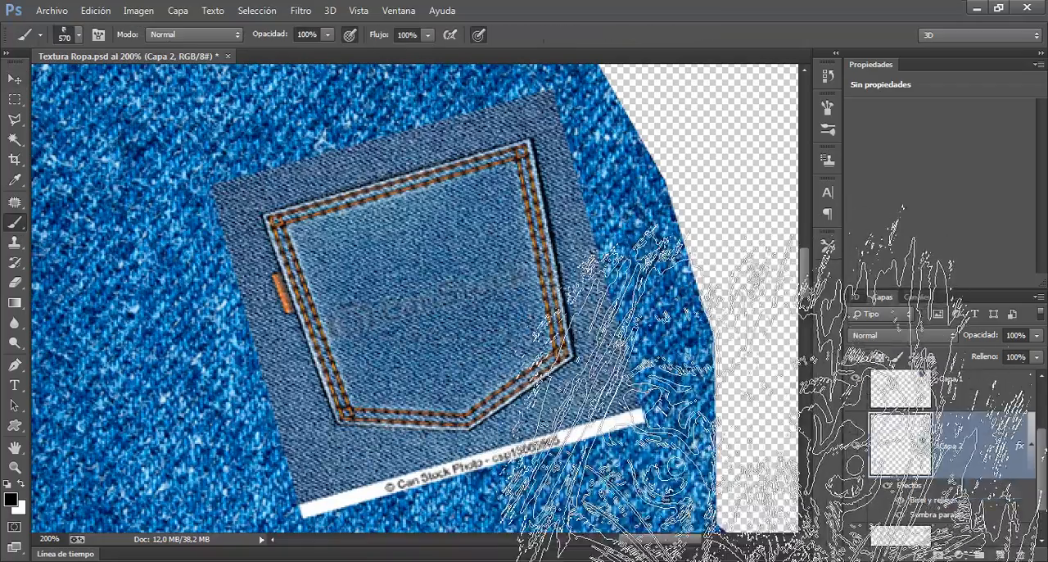
left_click_drag(481, 136, 248, 206)
right_click(420, 230)
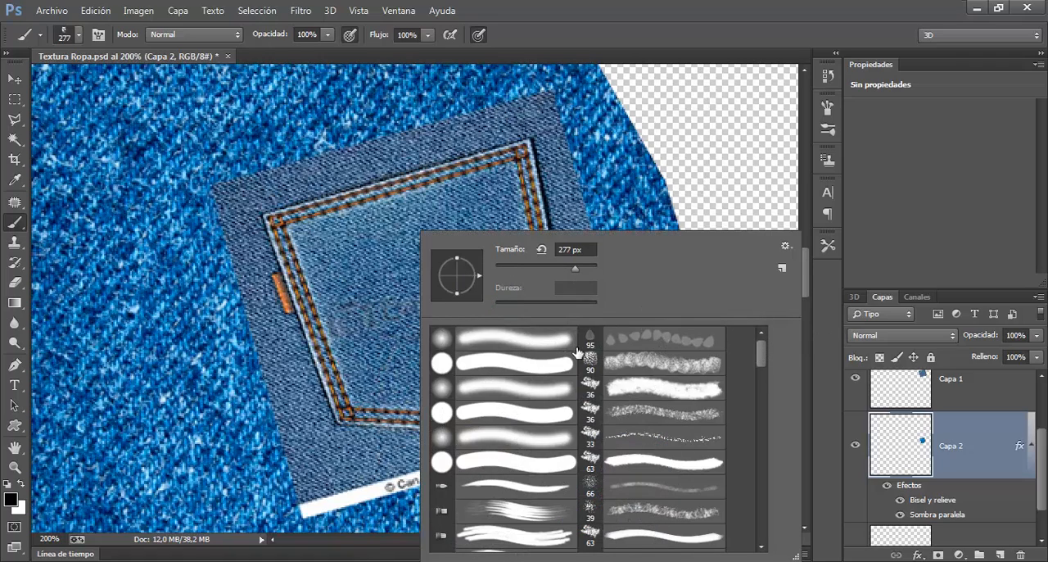
left_click(541, 341)
left_click(749, 5)
mouse_move(450, 215)
left_mouse_down()
mouse_move(323, 241)
mouse_move(308, 254)
left_mouse_up()
Step: Load the SS-ripped-jeans brush file from the Recursos Photoshop folder into the brush presets
right_click(473, 221)
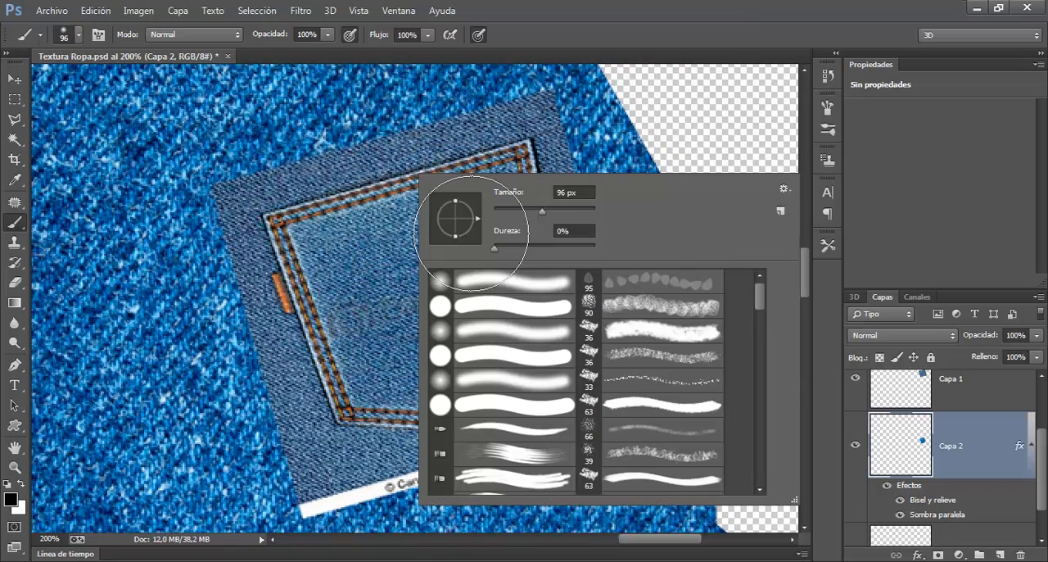
left_click(784, 189)
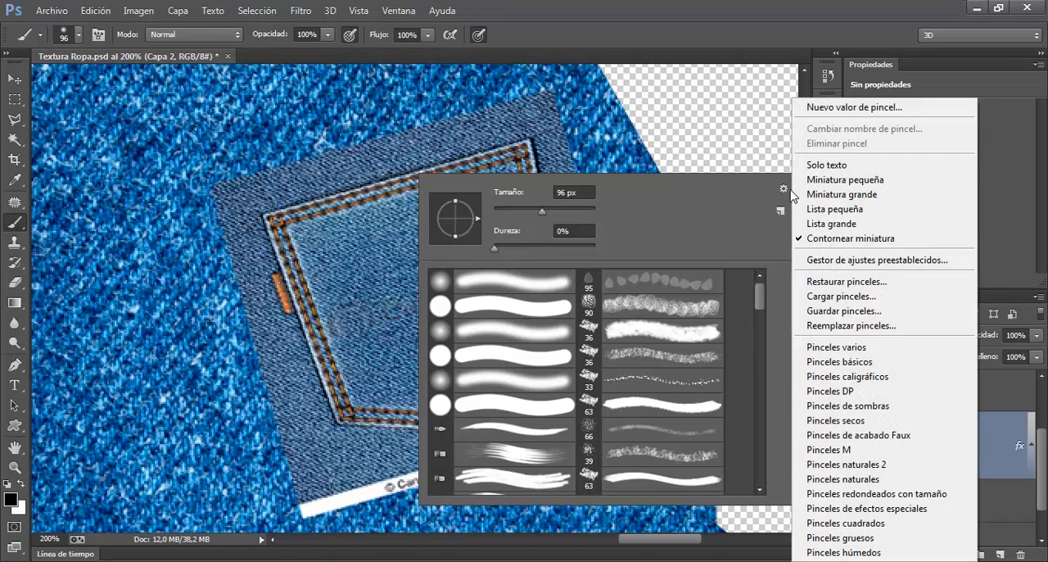
left_click(844, 299)
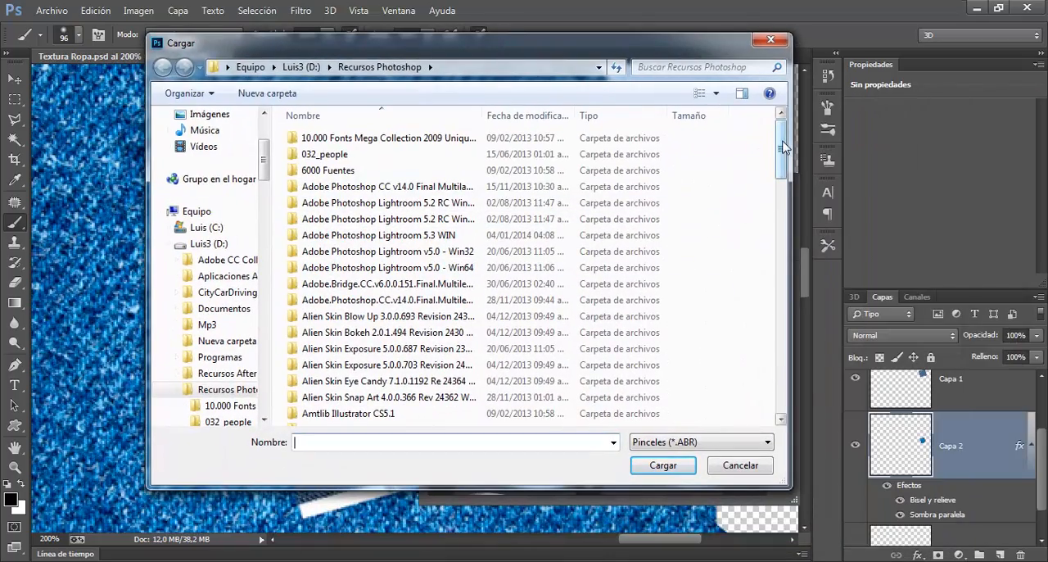
left_click_drag(782, 146, 782, 393)
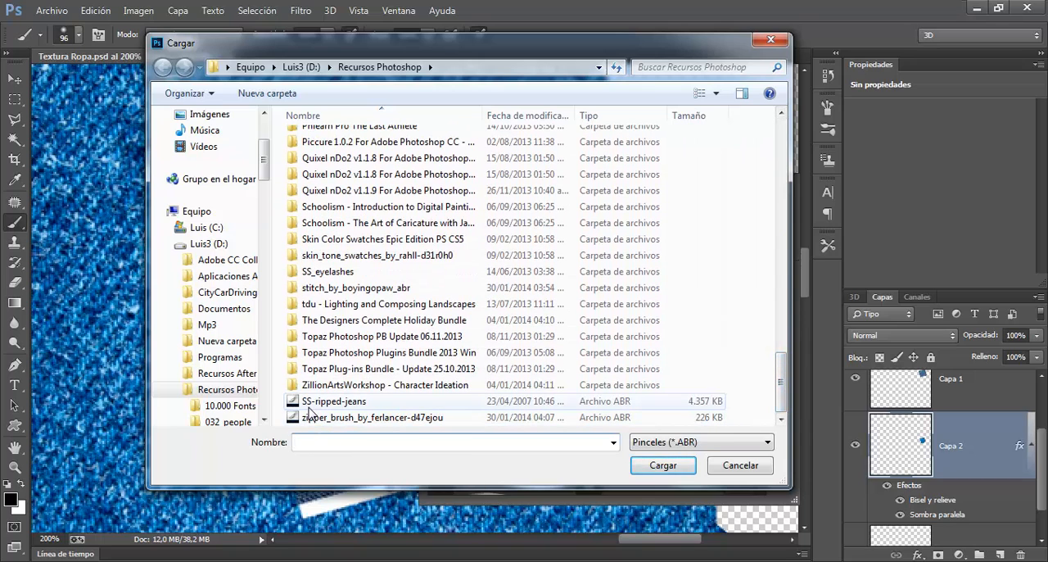
mouse_move(782, 381)
left_mouse_down()
mouse_move(782, 360)
mouse_move(783, 396)
left_mouse_up()
left_click(352, 403)
key("Return")
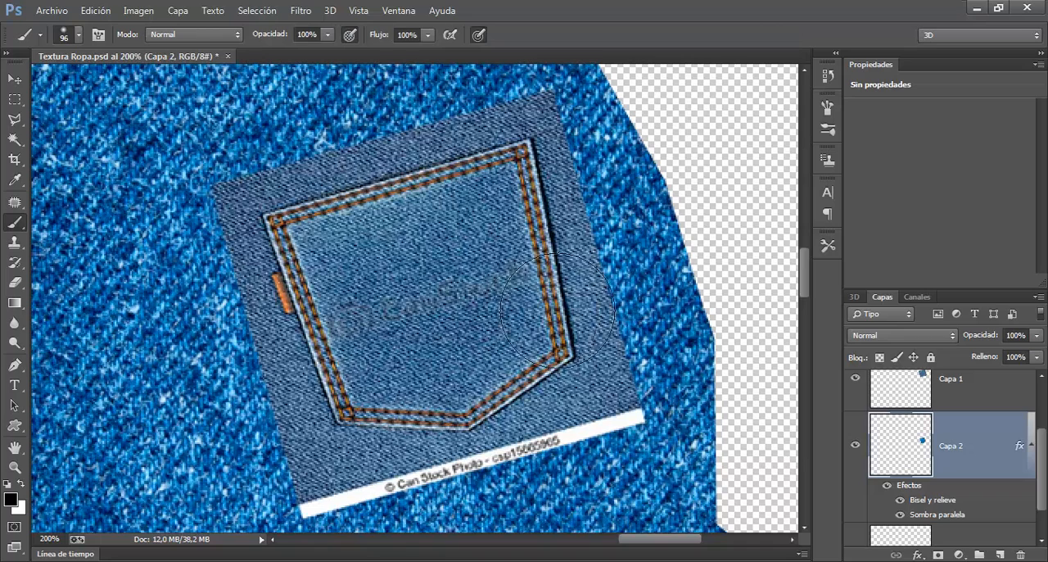
right_click(434, 234)
left_click(796, 245)
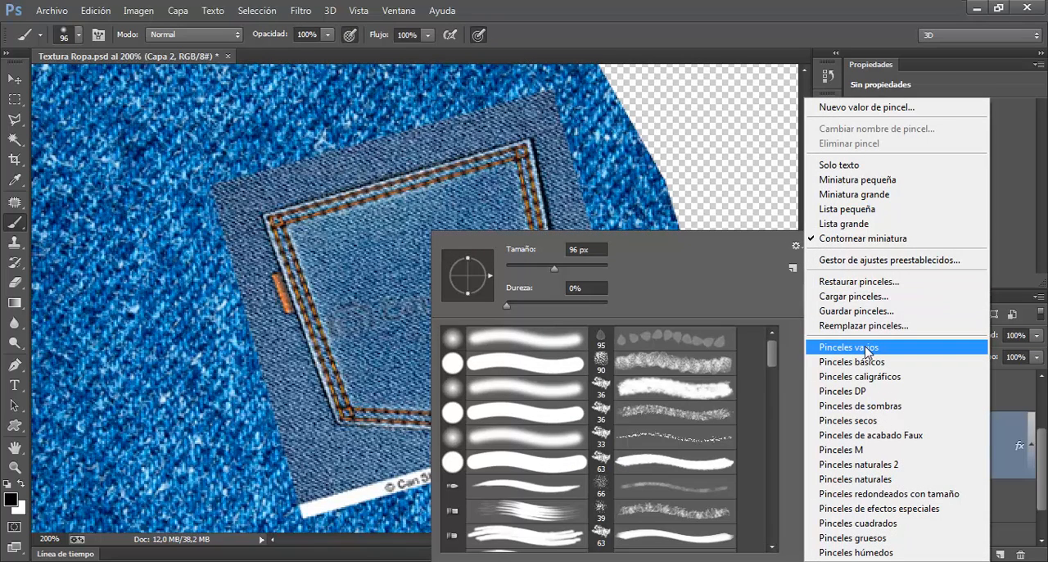
left_click(854, 302)
scroll(1036, 238, "down", 1)
left_click_drag(1037, 237, 1023, 465)
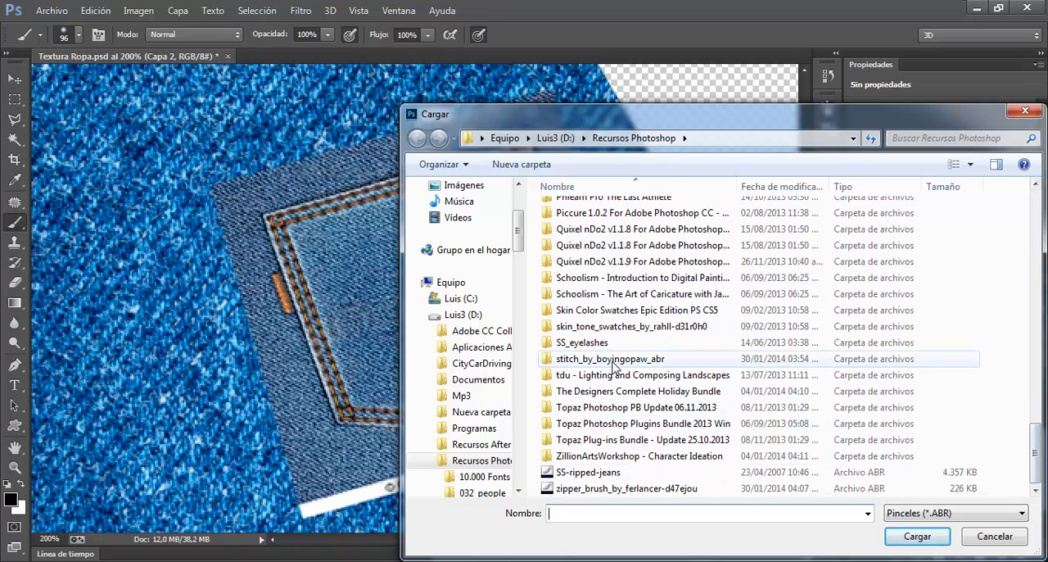
double_click(619, 366)
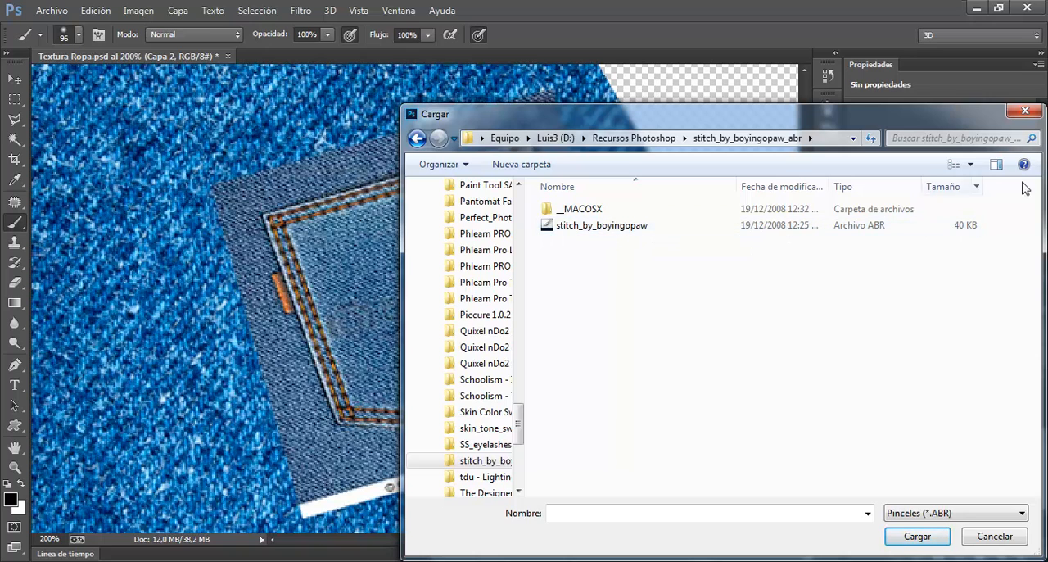
left_click(1025, 110)
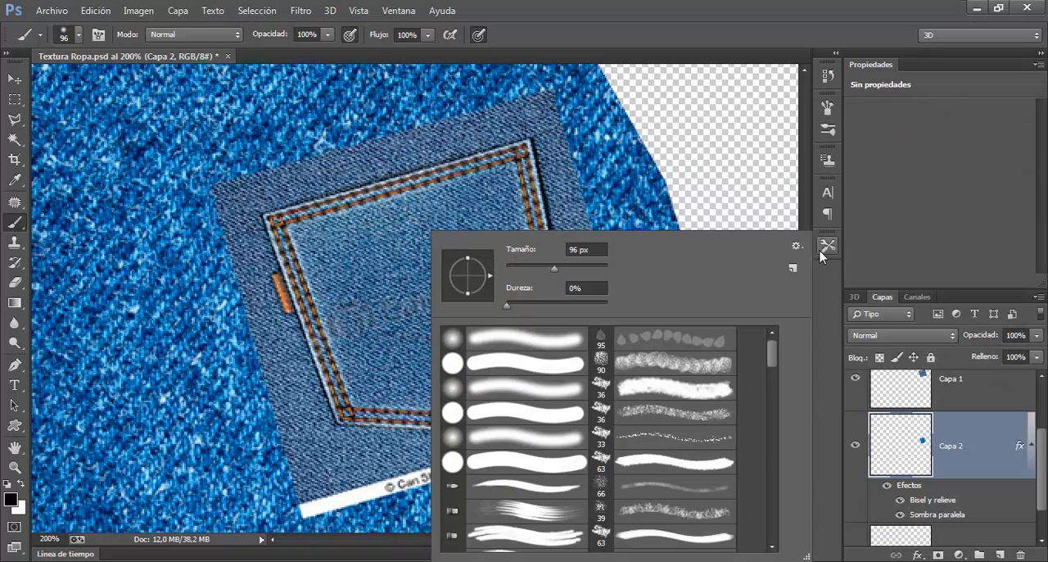
Step: Choose the single-row dashed stitch brush at 47 px from the brush presets
left_click_drag(775, 359, 770, 405)
left_click(657, 422)
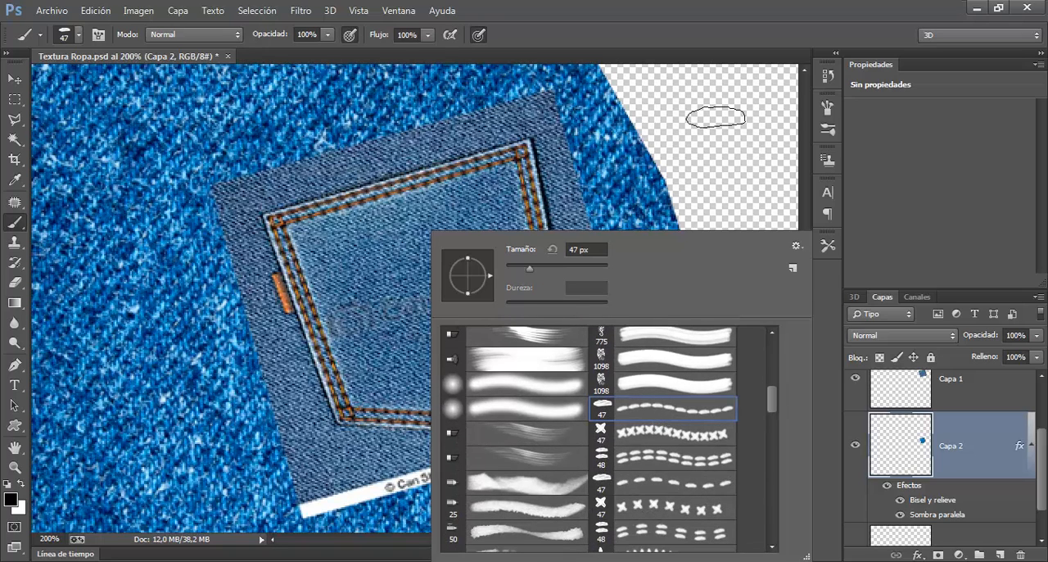
left_click(690, 6)
left_click(281, 155)
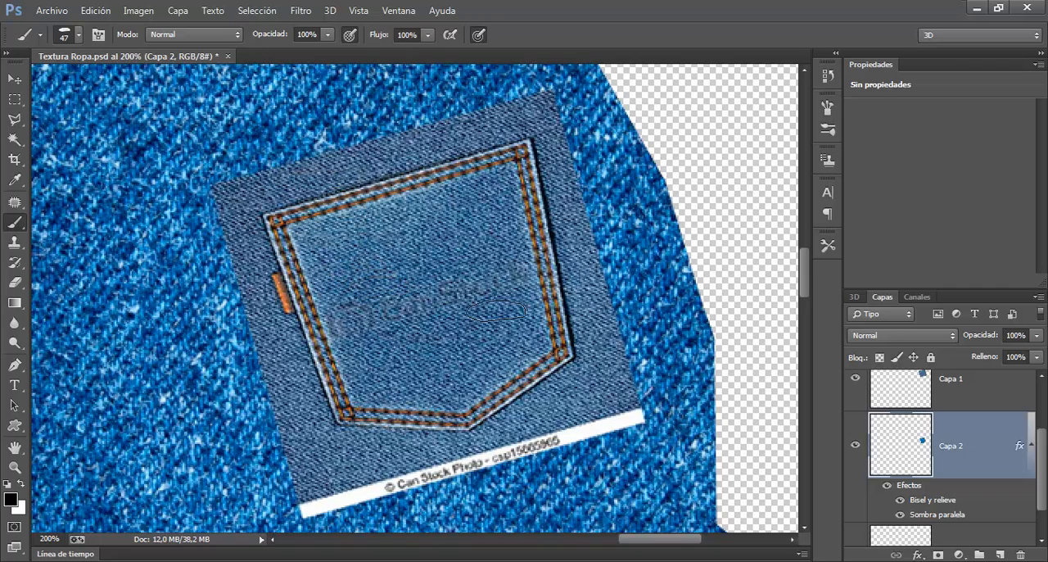
Step: Create a new layer above Capa 1 for the stitches and undo the test stroke painted on it
left_click(936, 410)
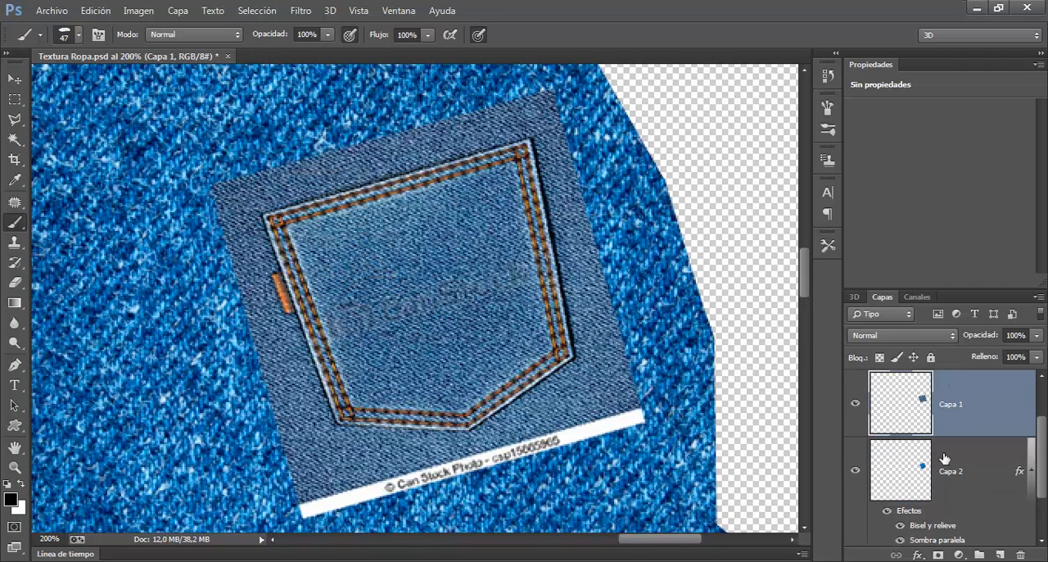
left_click(1019, 555)
mouse_move(123, 72)
left_mouse_down()
mouse_move(201, 184)
mouse_move(279, 209)
mouse_move(332, 318)
mouse_move(313, 411)
mouse_move(319, 475)
mouse_move(470, 490)
mouse_move(565, 422)
mouse_move(504, 229)
mouse_move(467, 168)
mouse_move(288, 133)
left_mouse_up()
key("ctrl+z")
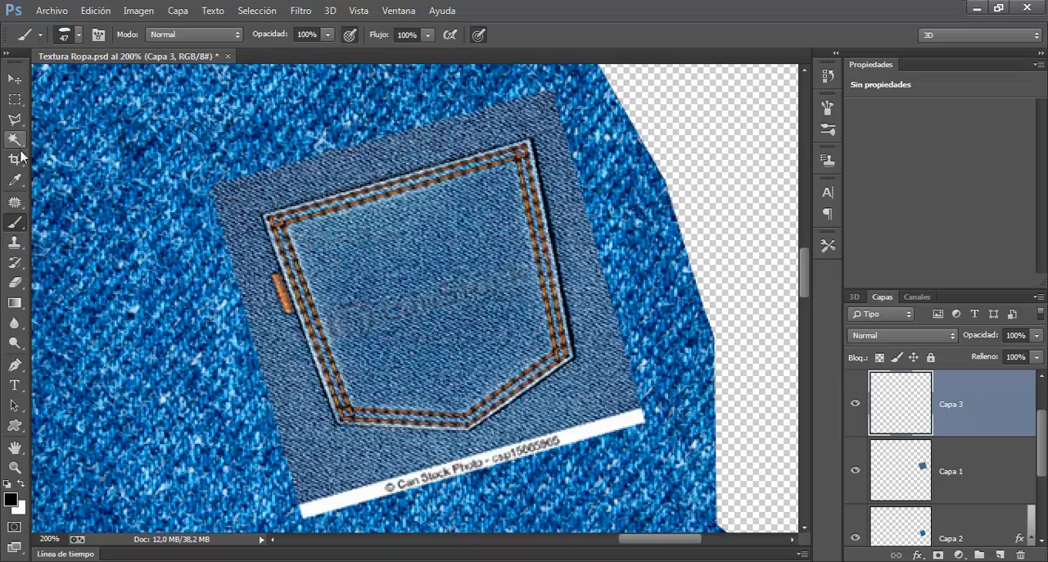
Step: Sample the orange of the tag beside the pocket in the reference photo as the foreground colour
key("ctrl+plus")
key("ctrl+plus")
key("ctrl+plus")
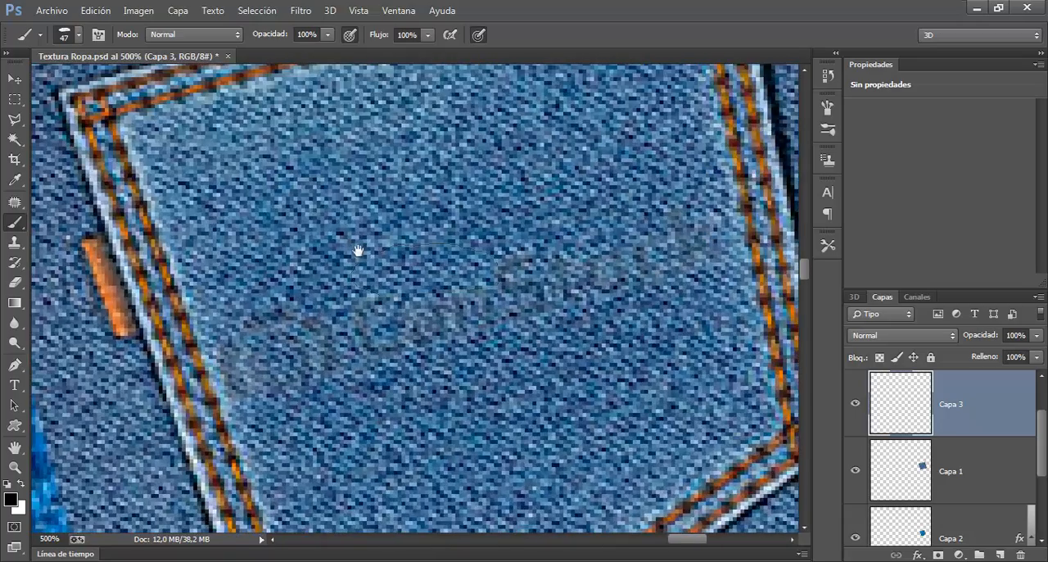
left_click_drag(200, 270, 394, 212)
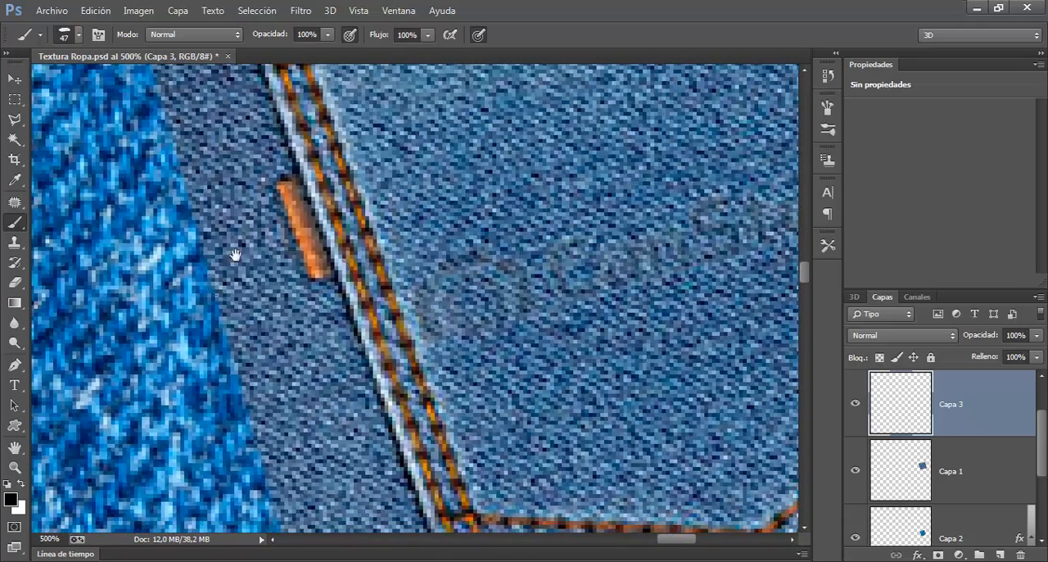
left_click(15, 180)
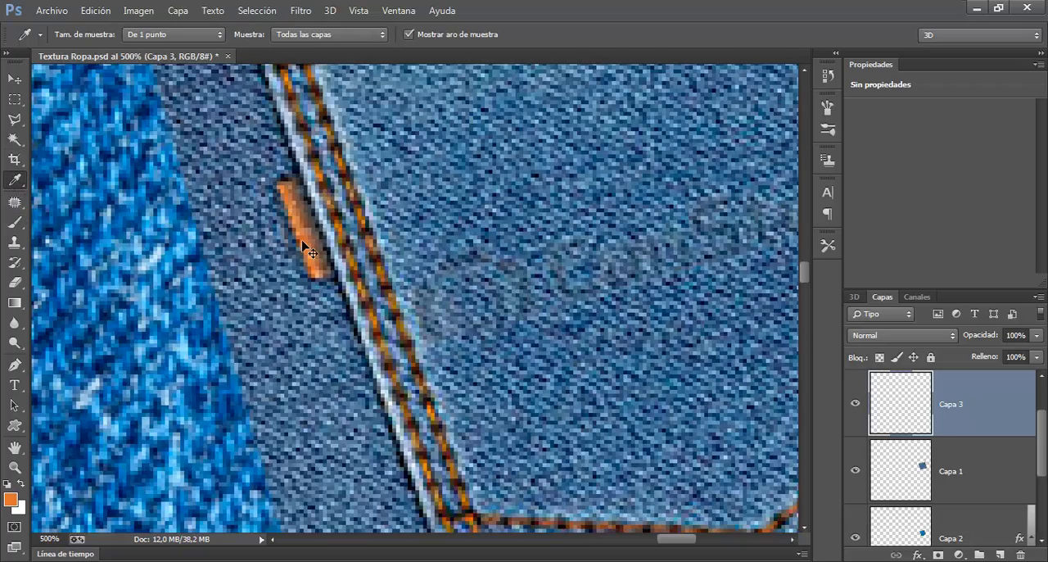
key("ctrl+minus")
key("ctrl+minus")
key("ctrl+minus")
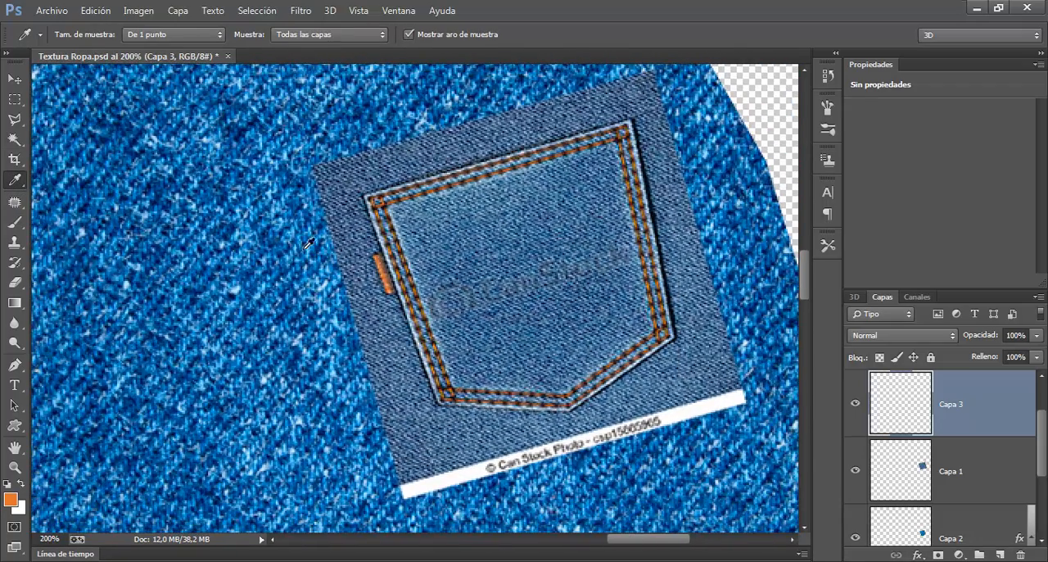
Step: Try the 47 px stitch brush with a looping orange stroke on the denim beside the pocket photo and undo it
left_click(14, 221)
left_click_drag(163, 99, 149, 143)
left_click_drag(156, 158, 171, 204)
mouse_move(177, 217)
left_mouse_down()
mouse_move(212, 252)
mouse_move(273, 269)
left_mouse_up()
mouse_move(289, 282)
left_mouse_down()
mouse_move(328, 305)
mouse_move(358, 360)
left_mouse_up()
mouse_move(348, 379)
left_mouse_down()
mouse_move(283, 463)
mouse_move(217, 468)
left_mouse_up()
mouse_move(202, 463)
left_mouse_down()
mouse_move(185, 414)
mouse_move(221, 307)
left_mouse_up()
left_click_drag(195, 301, 113, 230)
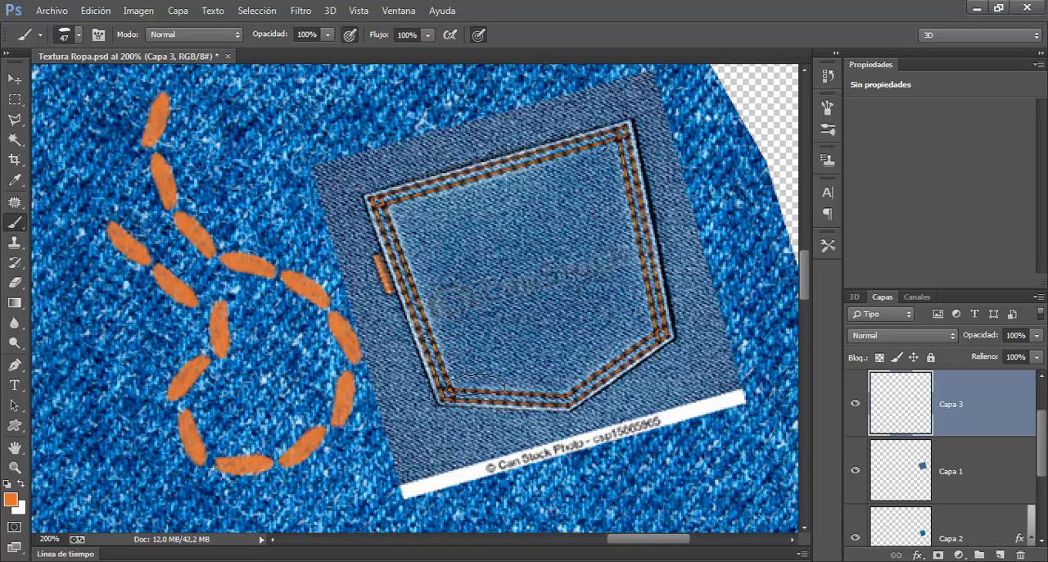
key("ctrl+z")
Step: Choose the stitch brush with two parallel dashed rows and reduce its size to 15 px
right_click(457, 305)
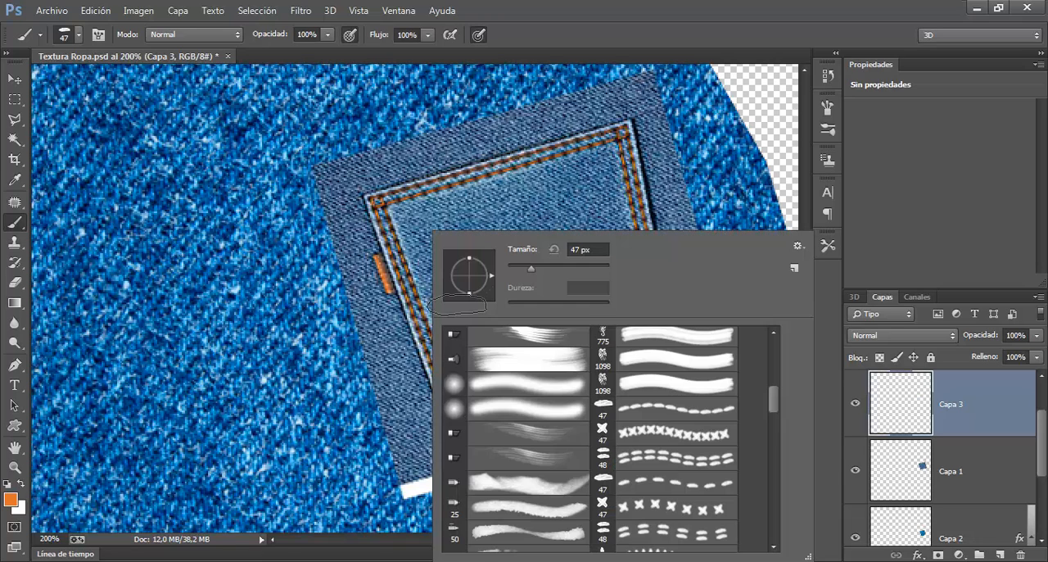
left_click_drag(776, 406, 777, 421)
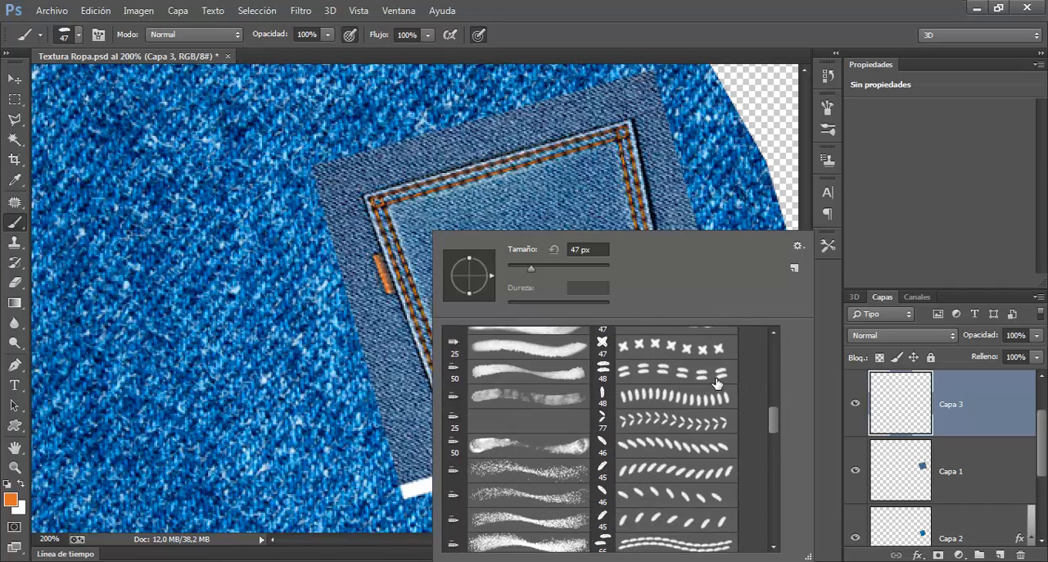
left_click_drag(775, 422, 775, 428)
scroll(717, 426, "down", 1)
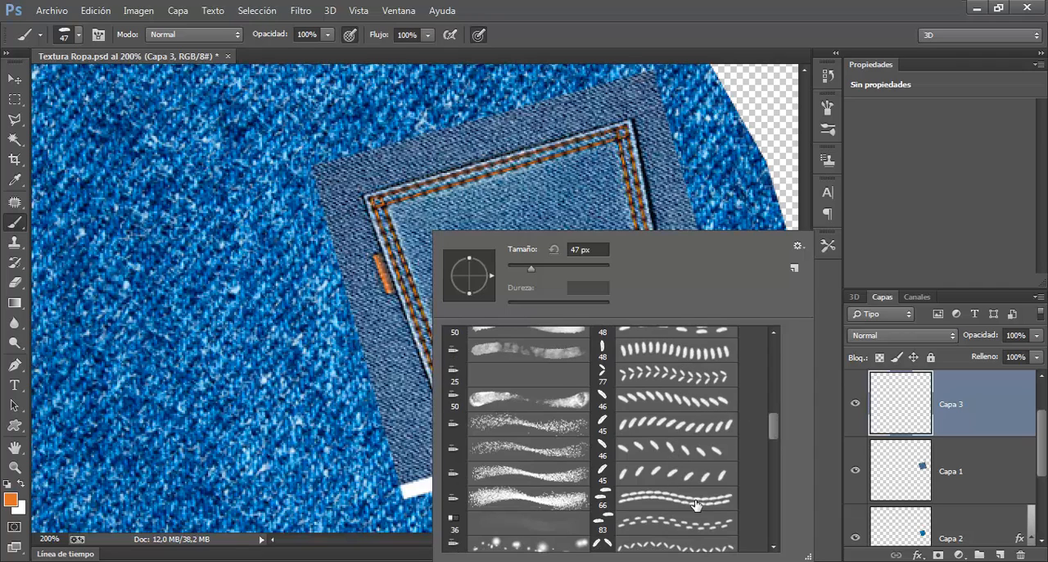
left_click_drag(776, 437, 772, 420)
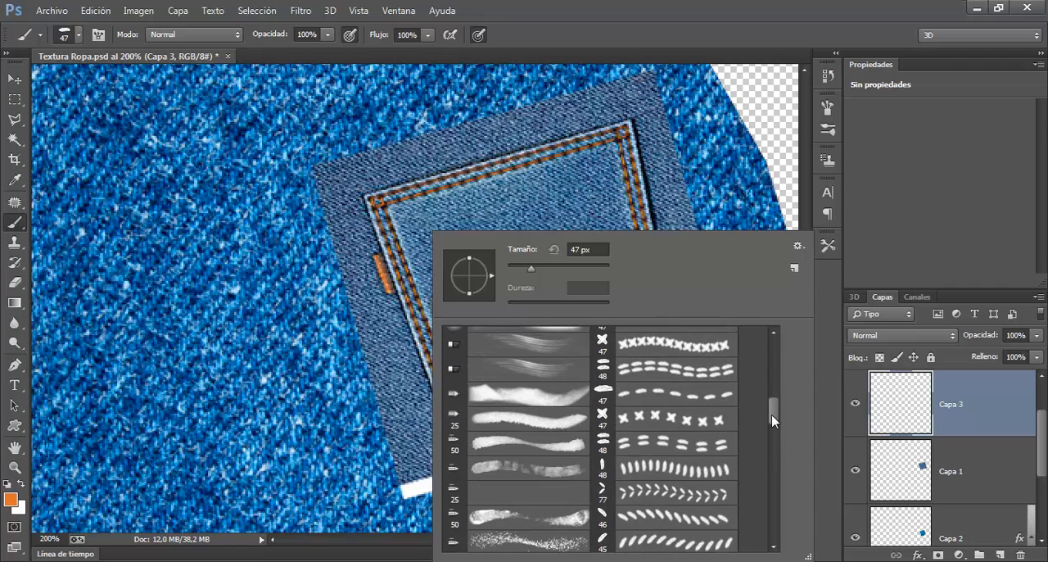
left_click(701, 369)
left_click(664, 6)
left_click_drag(457, 264, 439, 273)
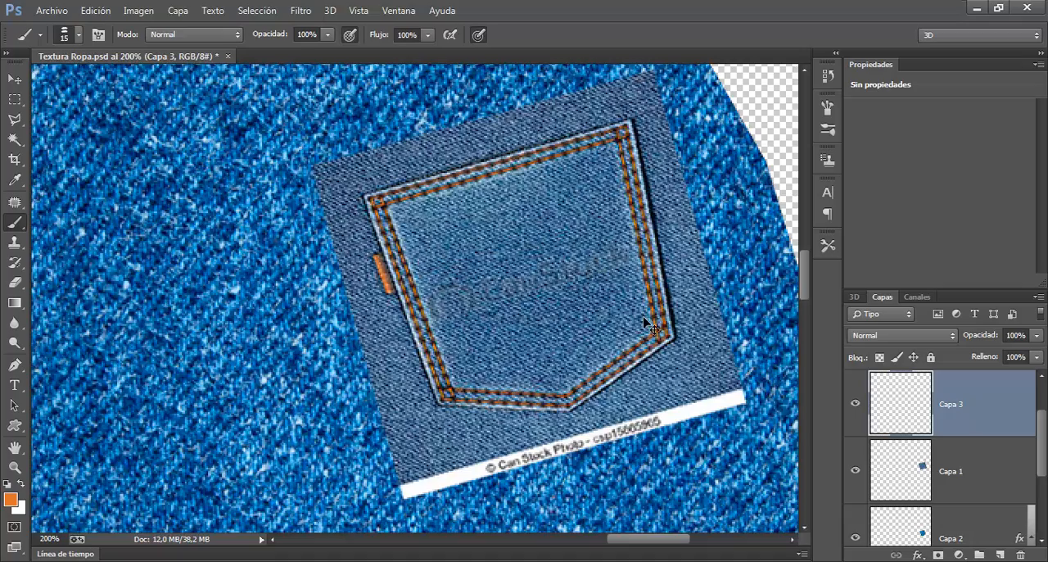
Step: Try the 15 px double-stitch brush along the pocket's left seam and undo the stroke
key("ctrl+plus")
key("ctrl+plus")
left_click_drag(612, 290, 562, 300)
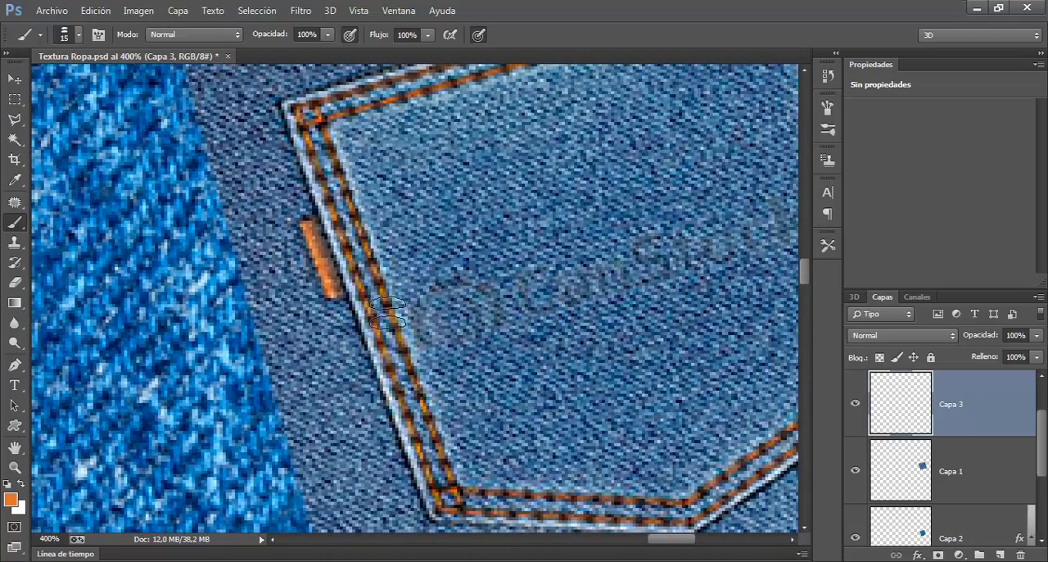
left_click_drag(322, 126, 358, 233)
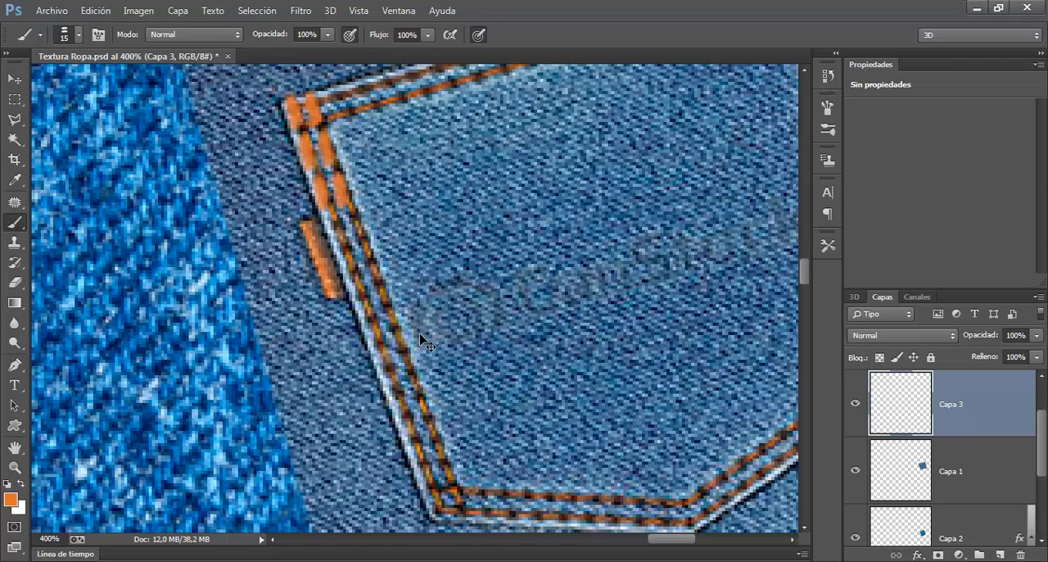
key("ctrl+z")
Step: Reduce the brush to 9 px and paint orange double stitching over the seams on all sides of the photographed pocket
left_click_drag(528, 233, 513, 227)
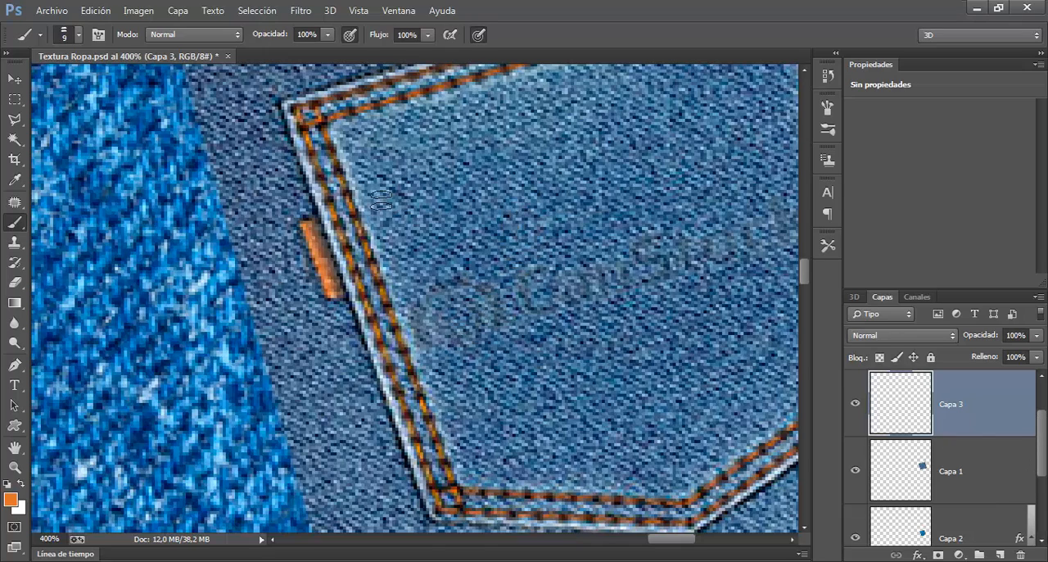
left_click_drag(319, 127, 462, 513)
left_click_drag(624, 421, 474, 240)
mouse_move(323, 329)
left_mouse_down()
mouse_move(557, 344)
mouse_move(648, 262)
mouse_move(743, 206)
left_mouse_up()
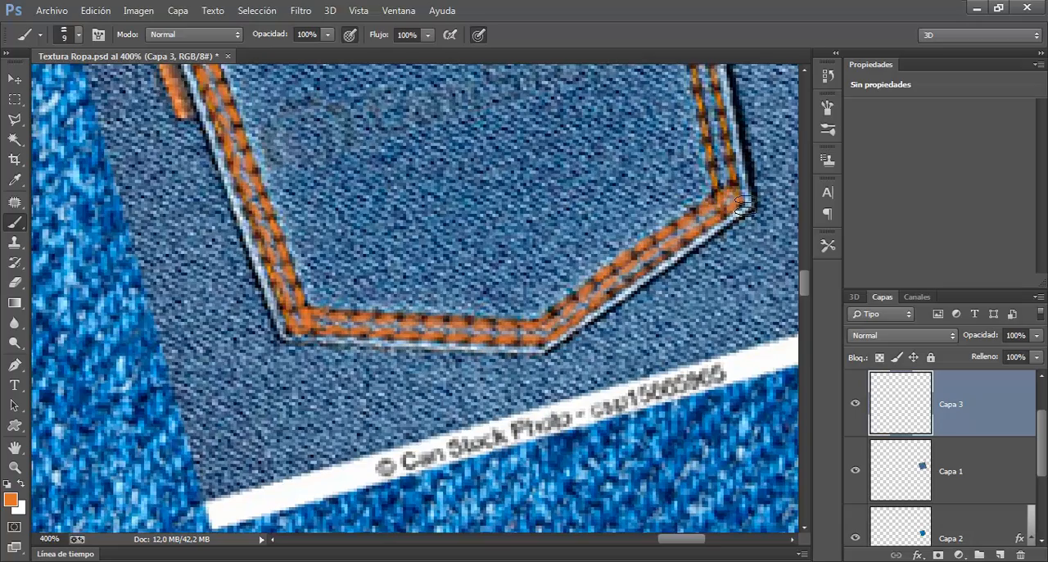
mouse_move(742, 162)
left_mouse_down()
mouse_move(627, 335)
mouse_move(624, 359)
left_mouse_up()
left_click_drag(620, 410, 554, 93)
left_click_drag(509, 167, 523, 319)
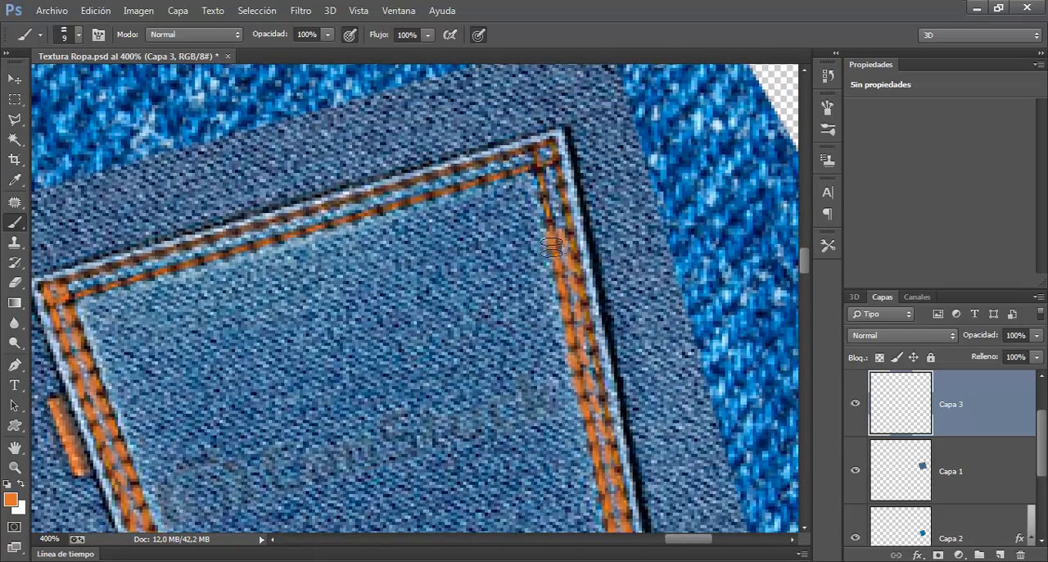
mouse_move(567, 243)
left_mouse_down()
mouse_move(561, 166)
mouse_move(88, 290)
left_mouse_up()
left_click_drag(557, 429, 603, 346)
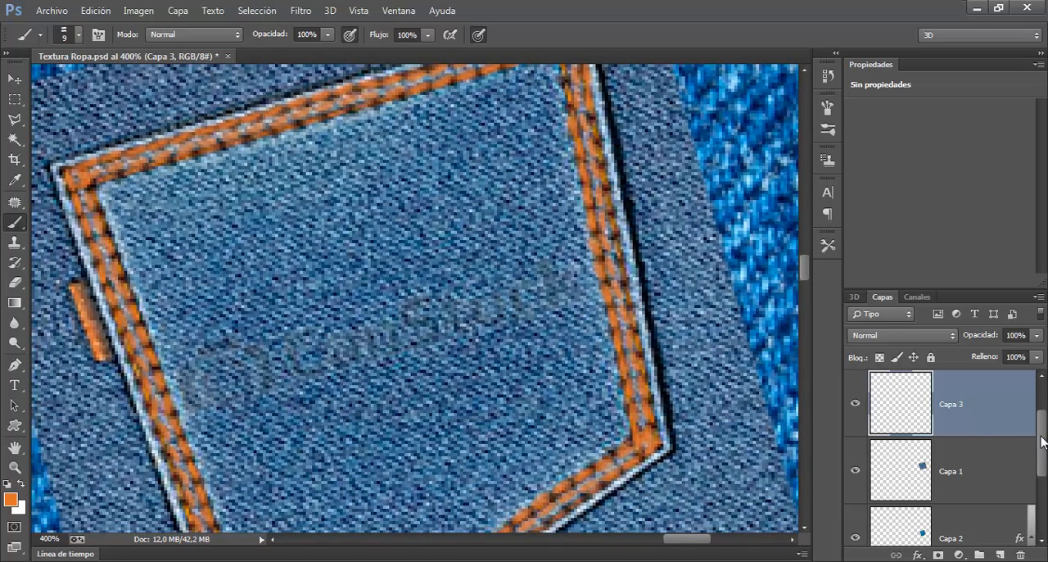
Step: Hide the Capa 1 reference photo to check the stitches against the embossed denim pocket
left_click_drag(1042, 442, 1042, 370)
left_click(860, 537)
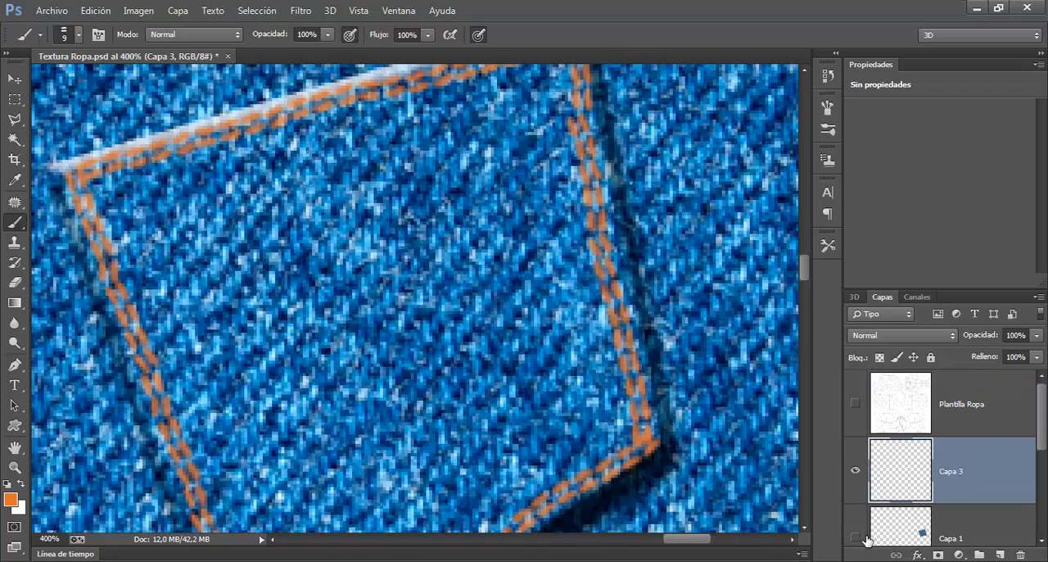
key("ctrl+minus")
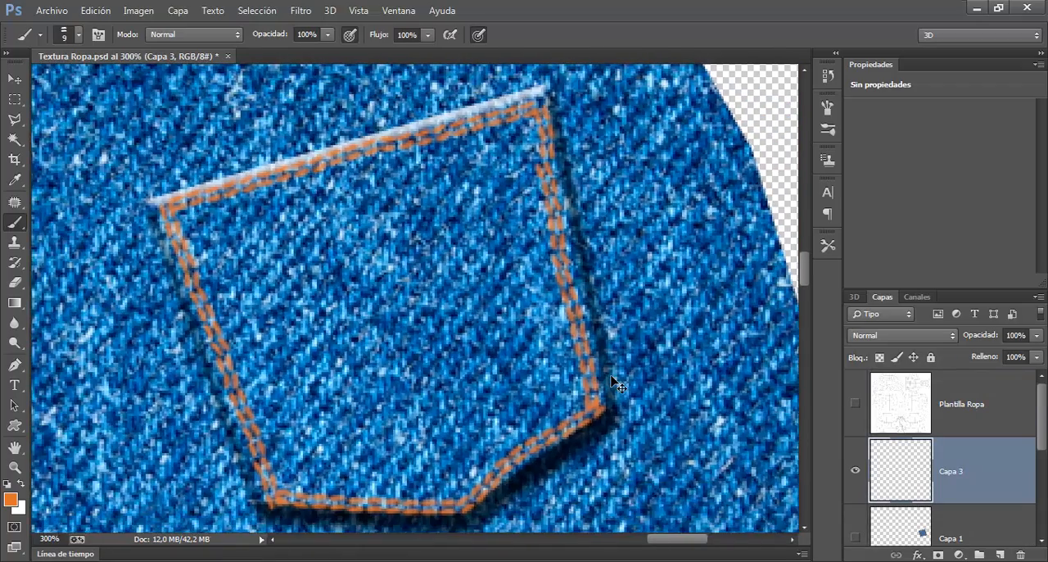
key("ctrl+minus")
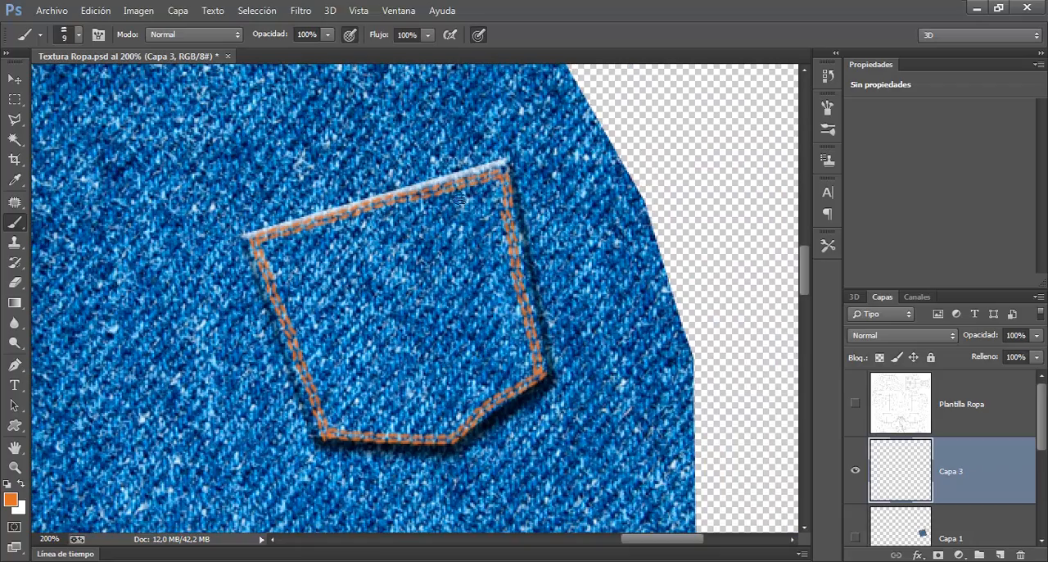
Step: Remove the painted stitches from Capa 3 and repaint the double stitching along the embossed pocket's edges with the brush at 14 px
left_click_drag(462, 289, 505, 278)
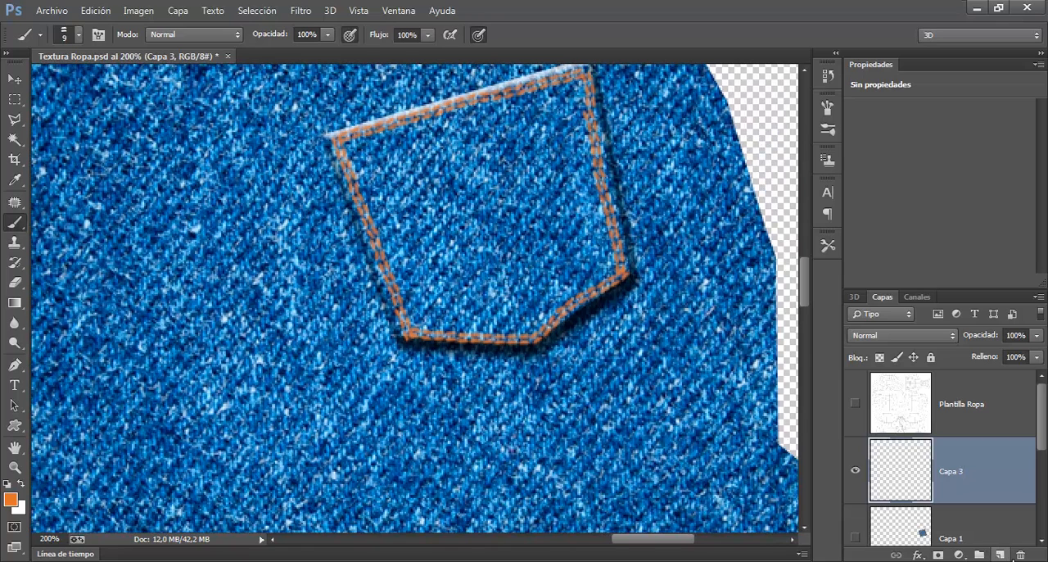
left_click(1020, 555)
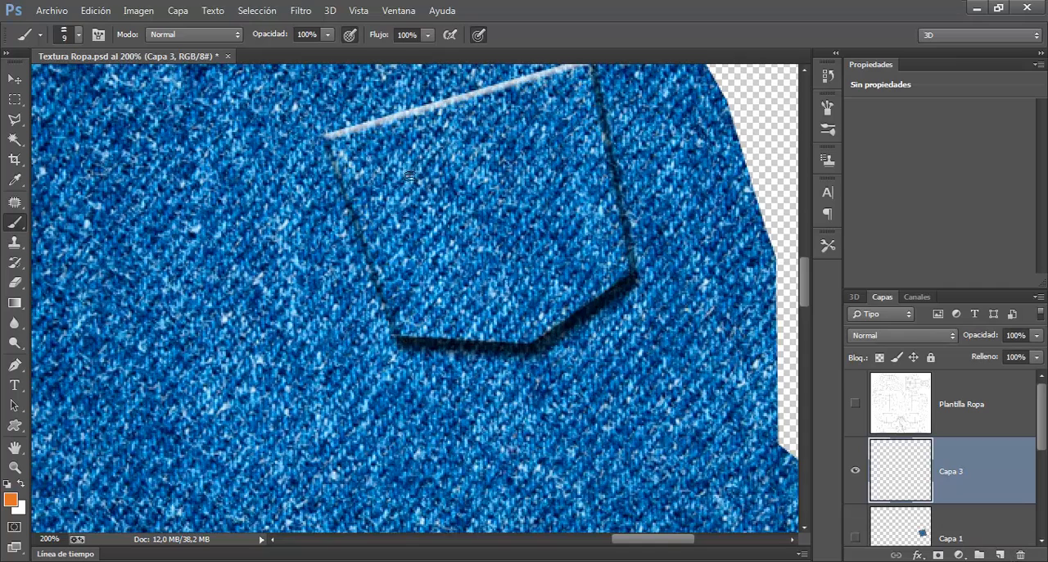
right_click(357, 160, "alt")
mouse_move(356, 153)
left_mouse_down()
mouse_move(427, 338)
mouse_move(535, 335)
mouse_move(628, 270)
mouse_move(590, 83)
mouse_move(344, 146)
left_mouse_up()
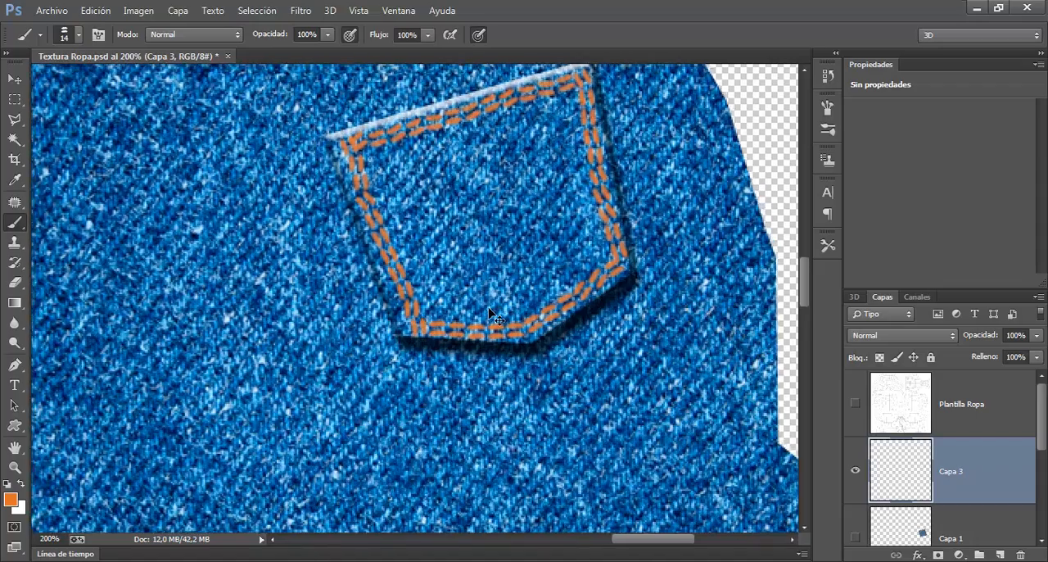
key("ctrl+minus")
key("ctrl+minus")
key("ctrl+plus")
key("ctrl+plus")
mouse_move(554, 306)
left_mouse_down()
mouse_move(445, 274)
mouse_move(449, 297)
mouse_move(552, 306)
left_mouse_up()
left_click_drag(449, 334, 471, 268)
key("ctrl+minus")
key("ctrl+minus")
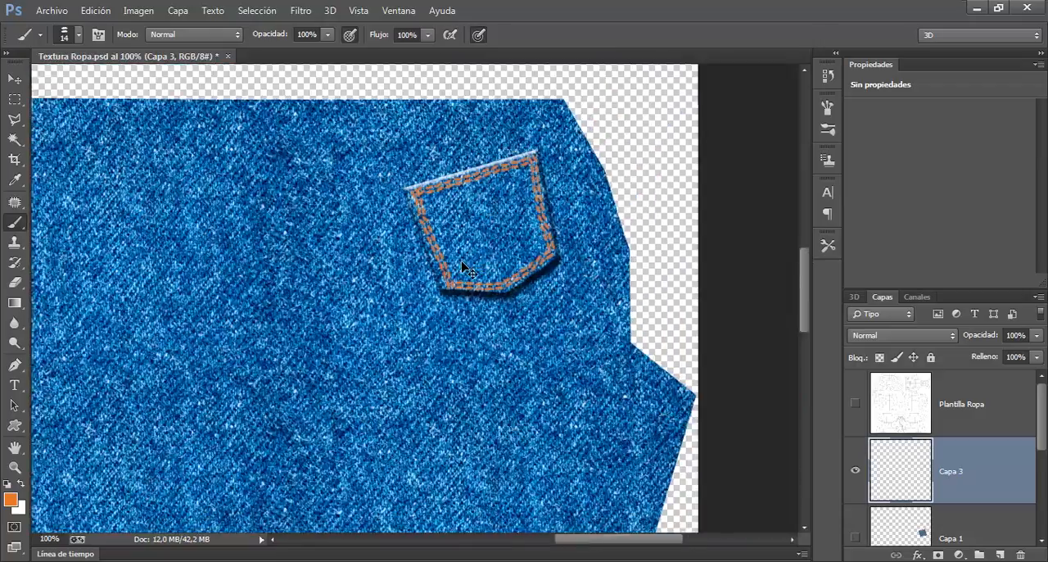
Step: Show the Plantilla Ropa template layer over the jeans and examine how the stitched pocket sits on its mesh
left_click_drag(375, 413, 414, 252)
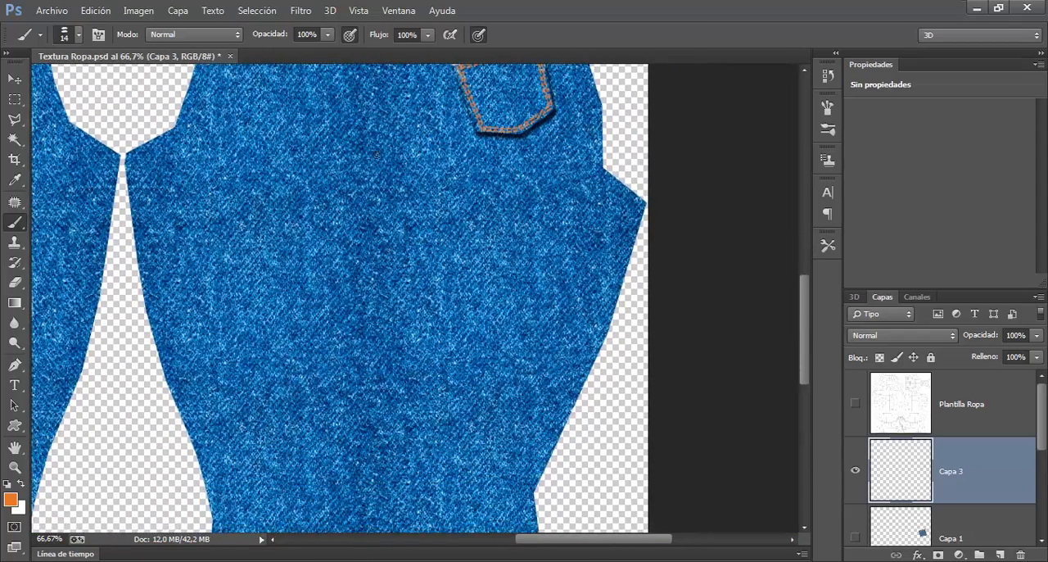
left_click_drag(437, 454, 440, 225)
left_click_drag(203, 150, 441, 340)
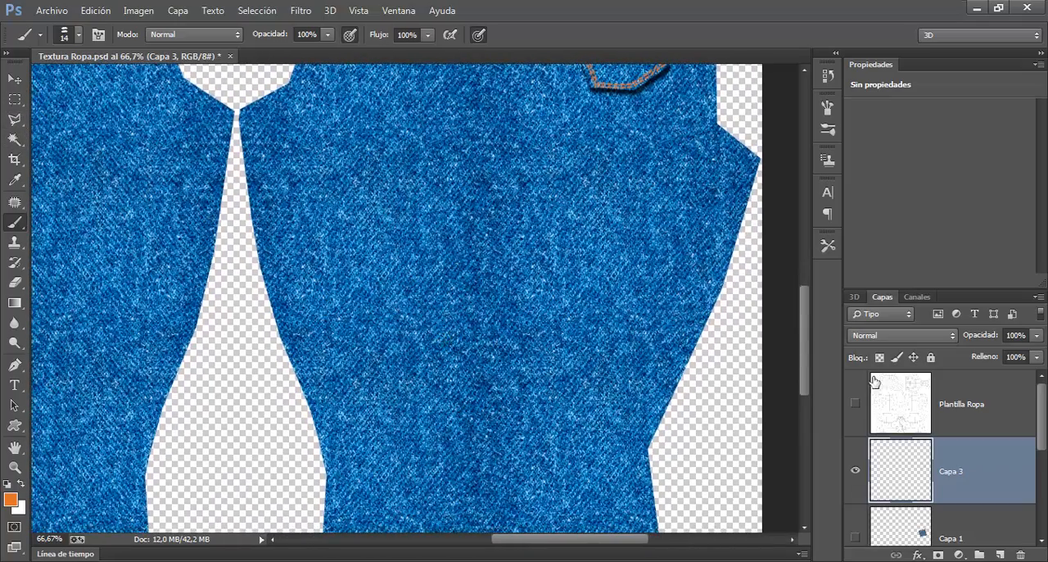
left_click(856, 405)
left_click_drag(337, 352, 364, 342)
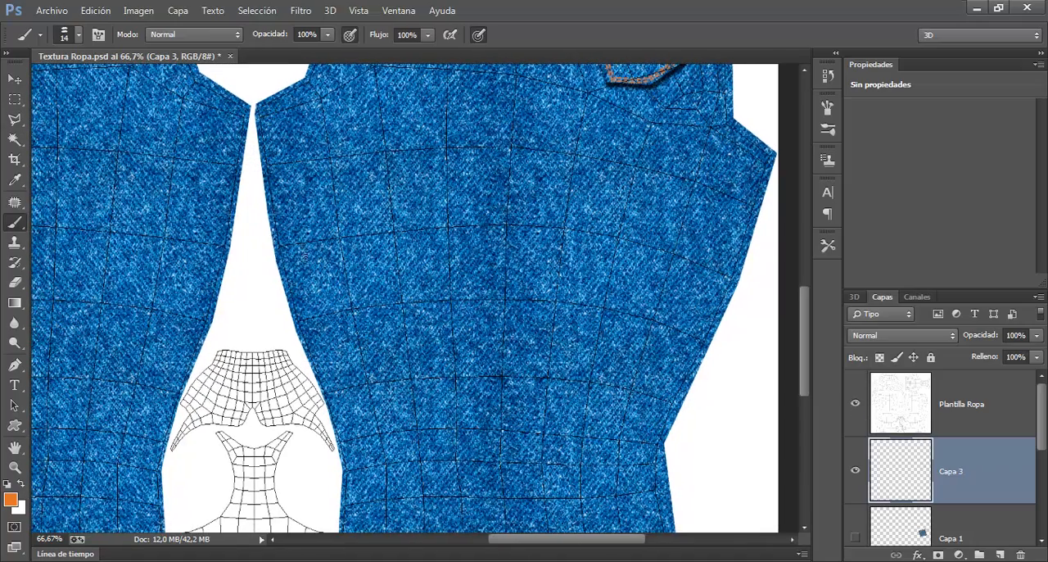
left_click_drag(657, 287, 545, 357)
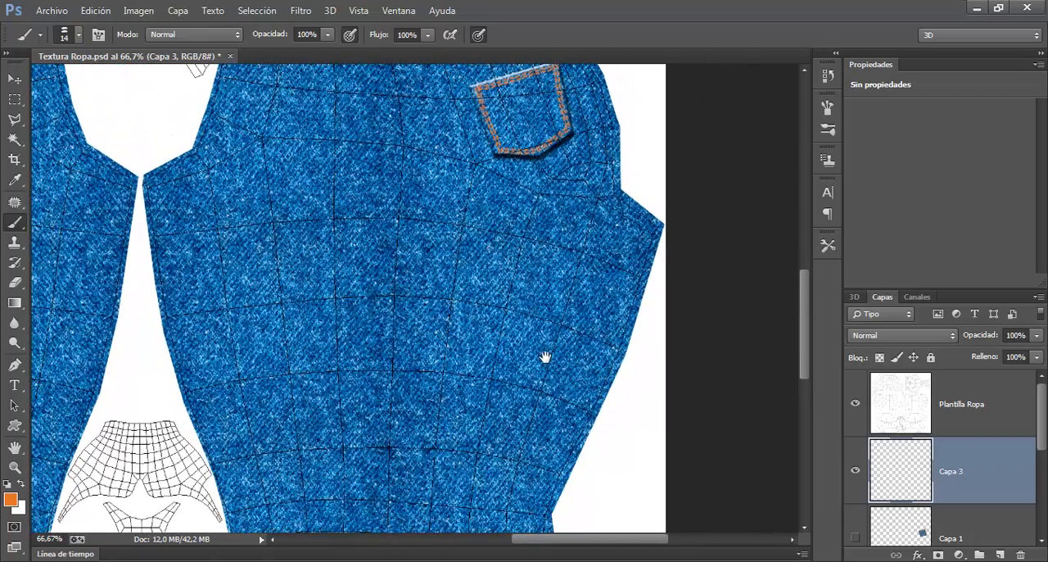
left_click_drag(407, 120, 402, 158)
scroll(398, 156, "down", 2)
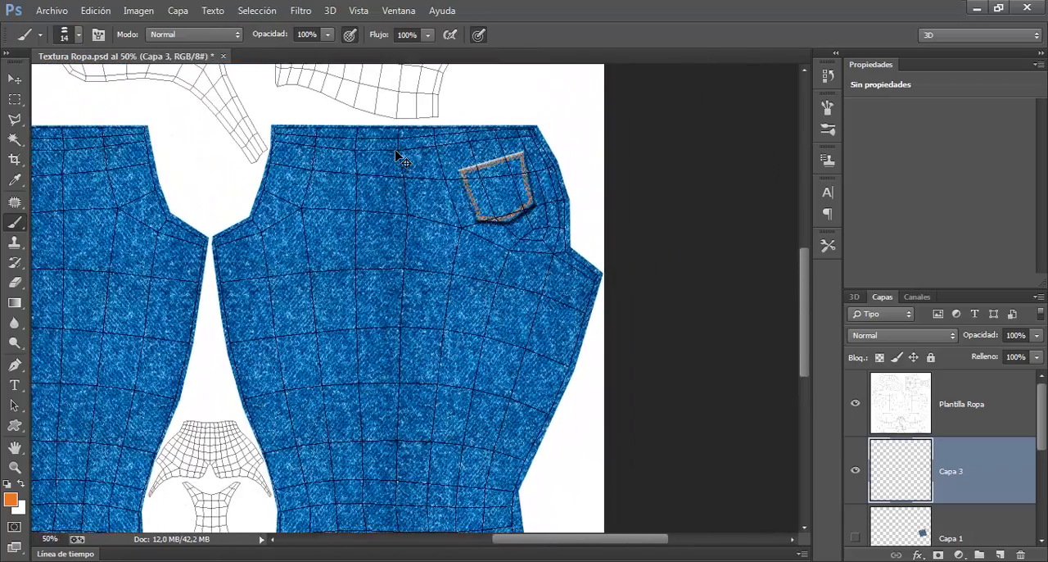
left_click_drag(404, 251, 385, 175)
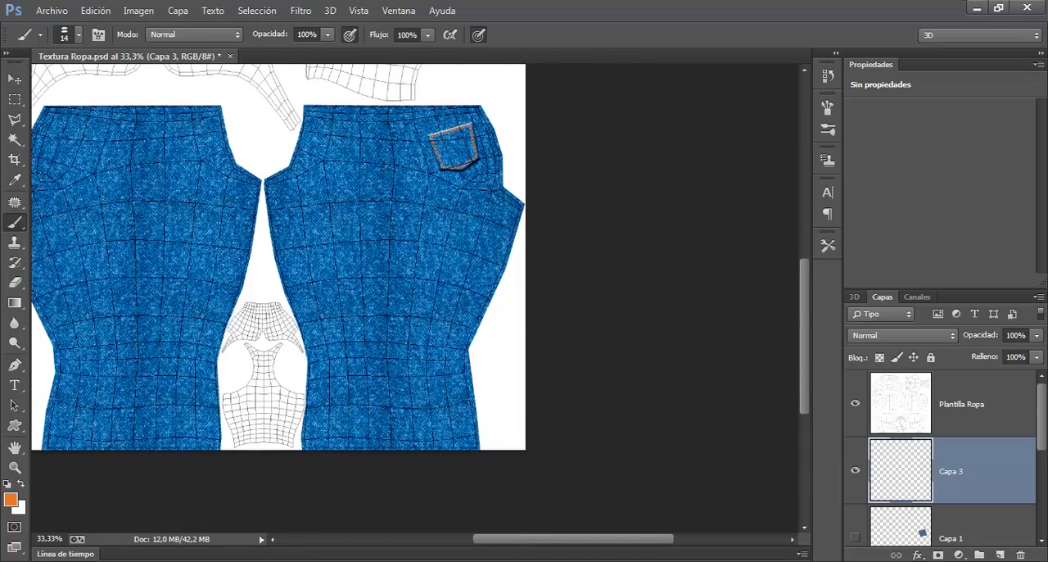
mouse_move(388, 117)
left_mouse_down()
mouse_move(388, 107)
mouse_move(400, 198)
left_mouse_up()
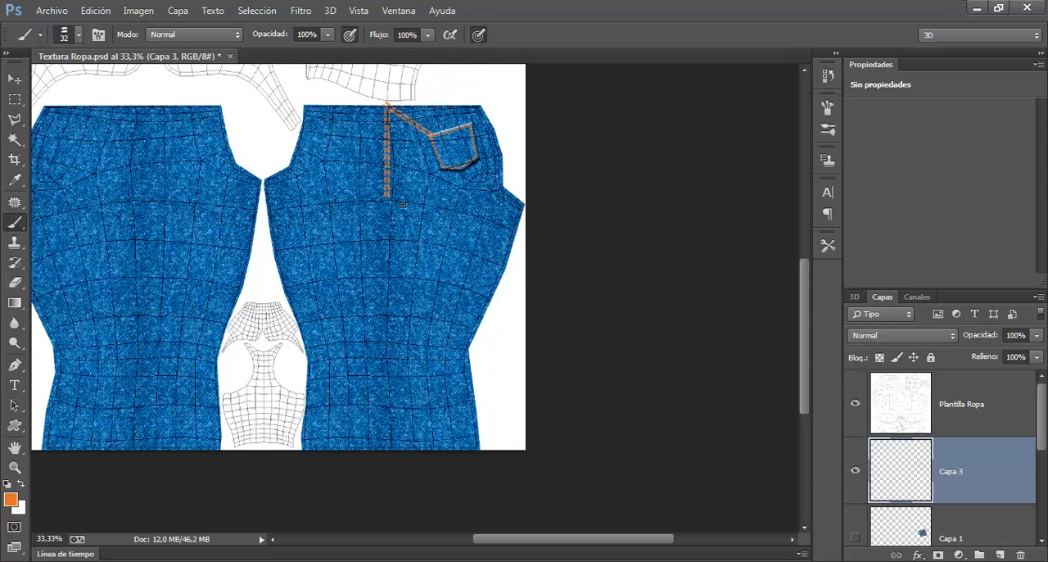
key("ctrl+z")
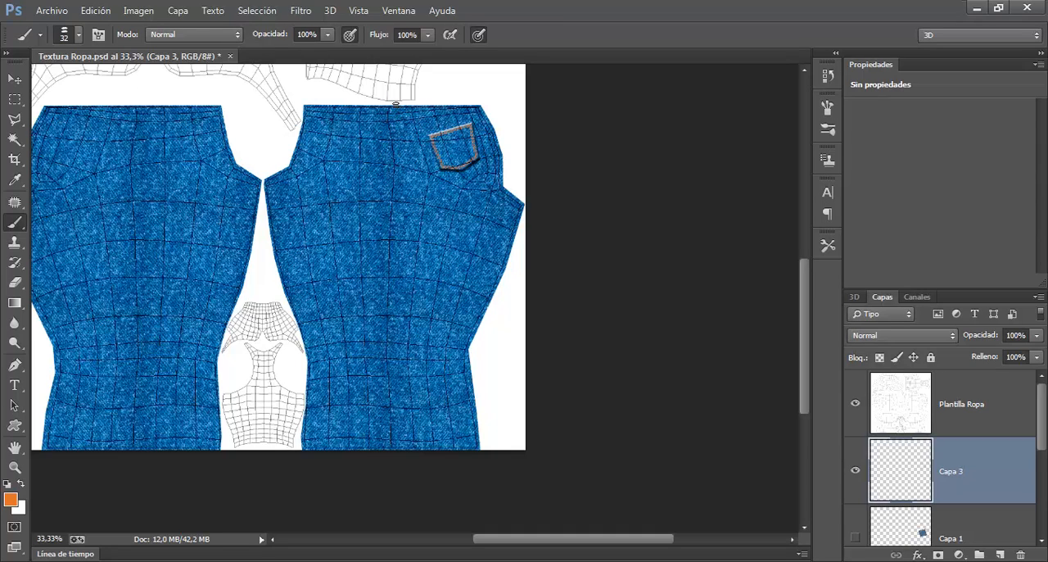
left_click_drag(394, 105, 401, 467)
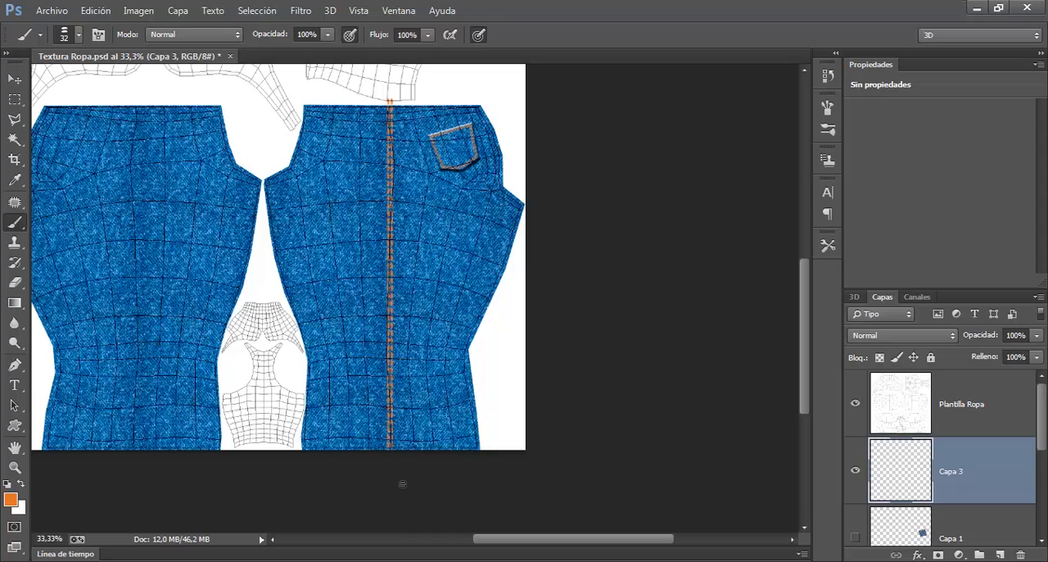
key("ctrl+z")
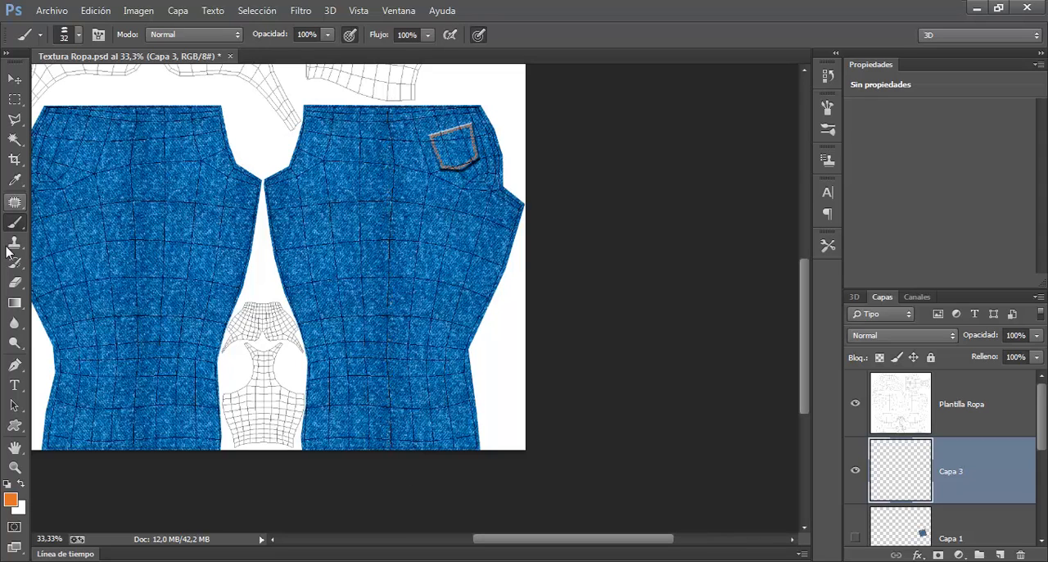
Step: Change the foreground colour from orange to the golden yellow #f2bf52
left_click(10, 498)
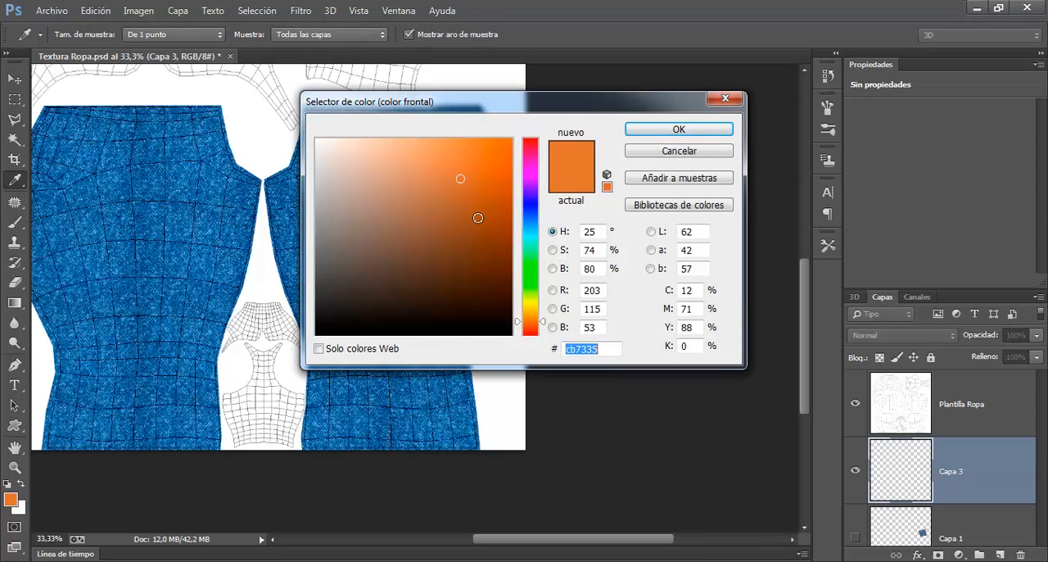
left_click_drag(544, 325, 543, 316)
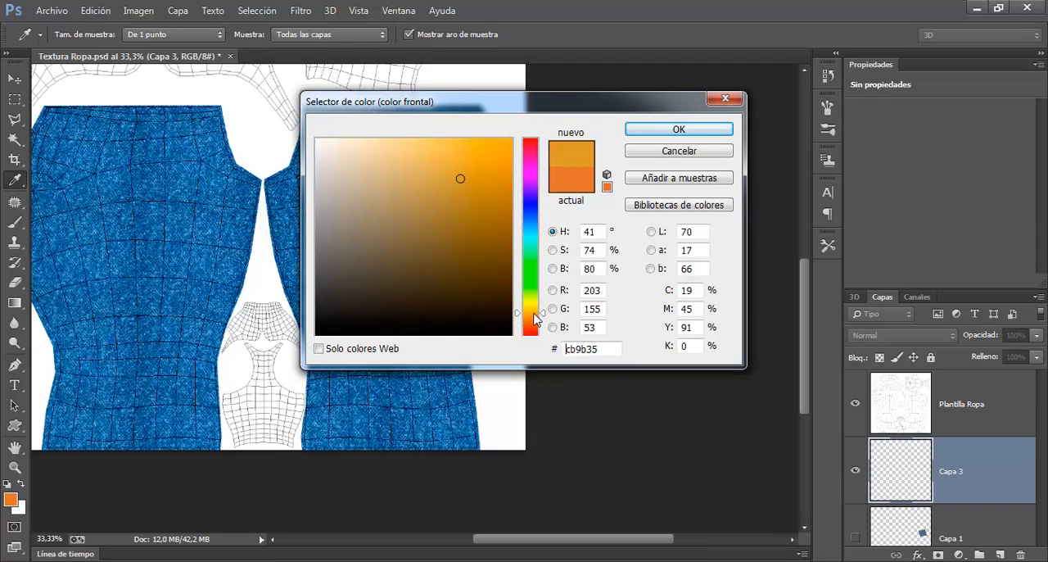
left_click_drag(462, 157, 445, 150)
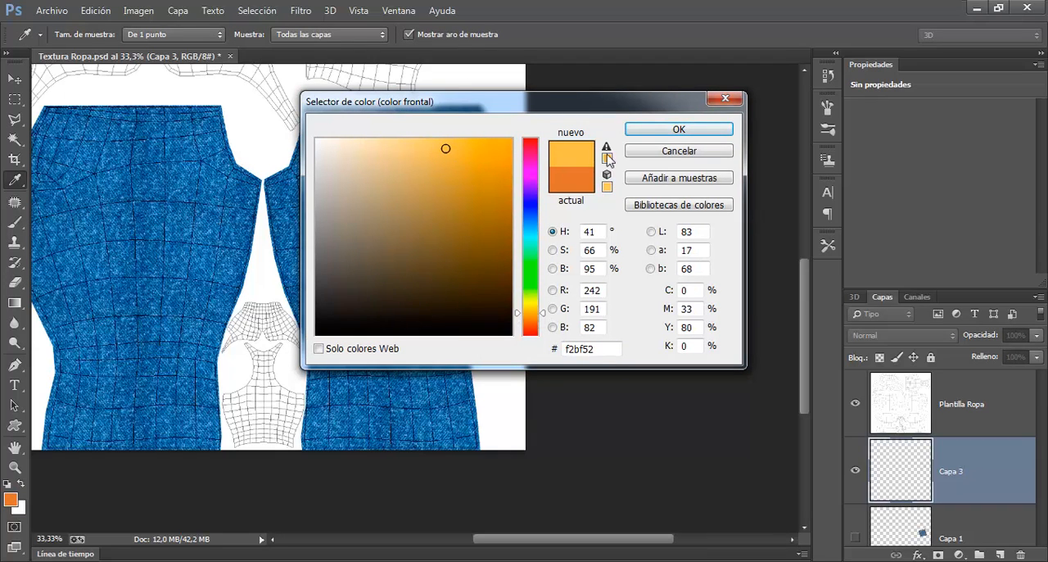
left_click(681, 131)
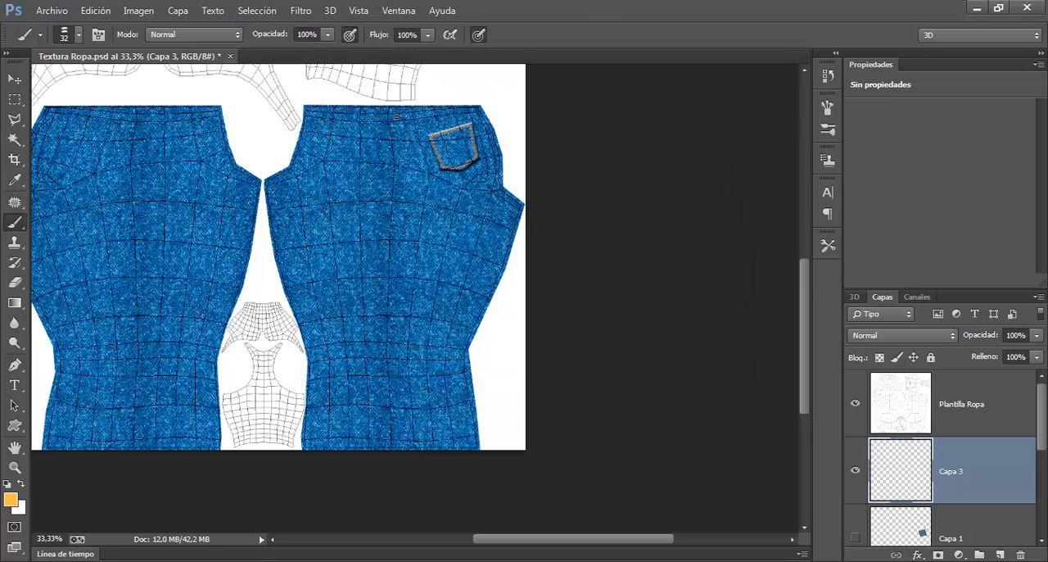
Step: Paint a yellow 32 px double-stitch line on Capa 3 down the middle seam of the jeans piece with the pocket, and save the file
left_click_drag(390, 98, 390, 473)
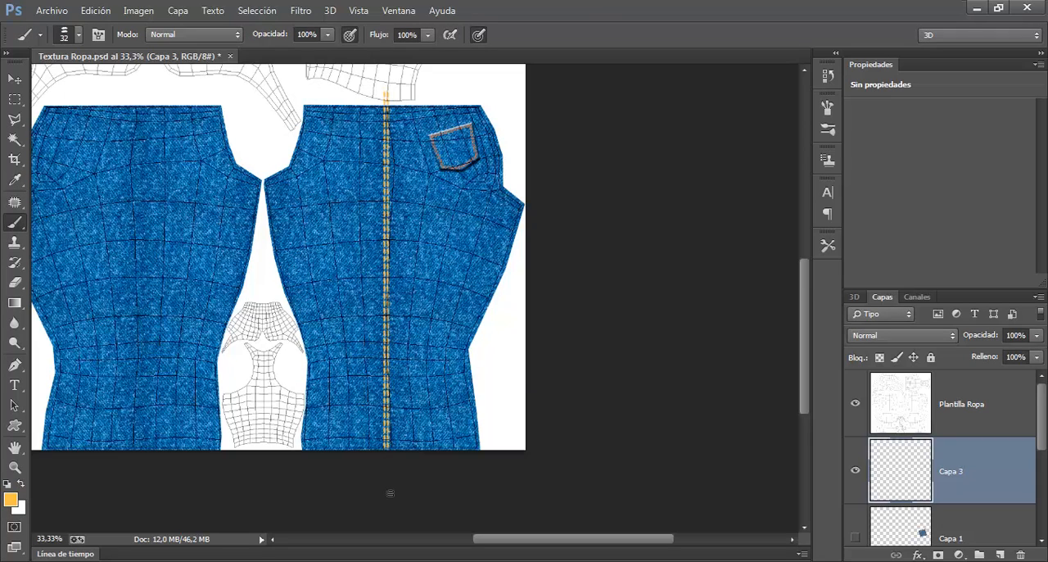
key("ctrl+z")
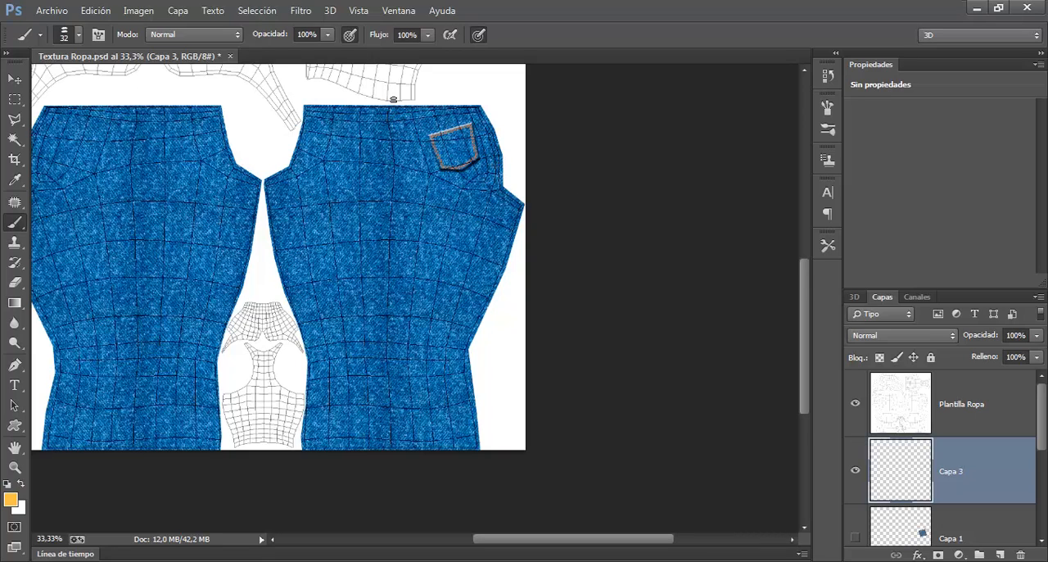
left_click_drag(393, 103, 394, 487)
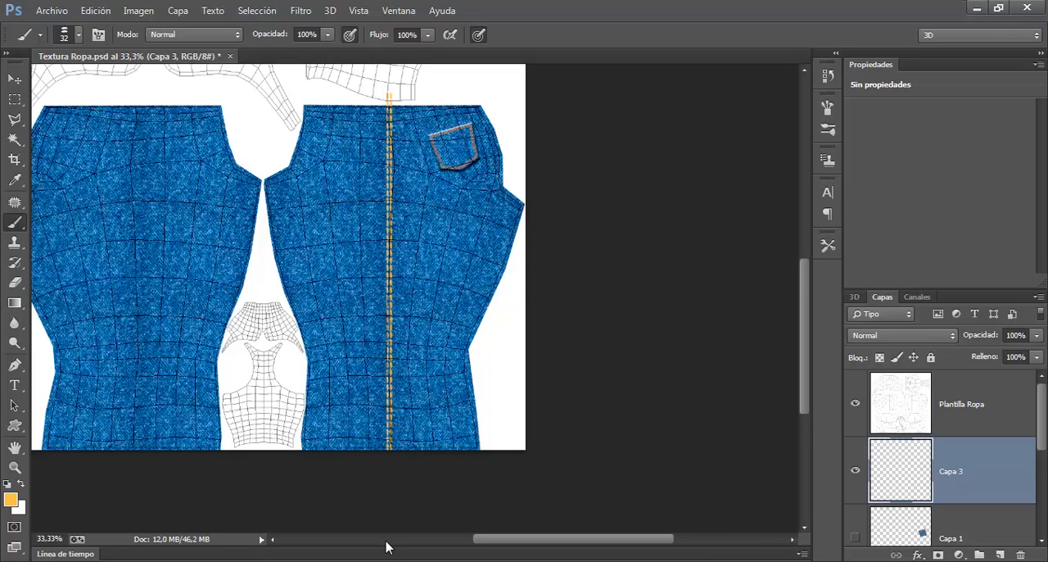
left_click(52, 10)
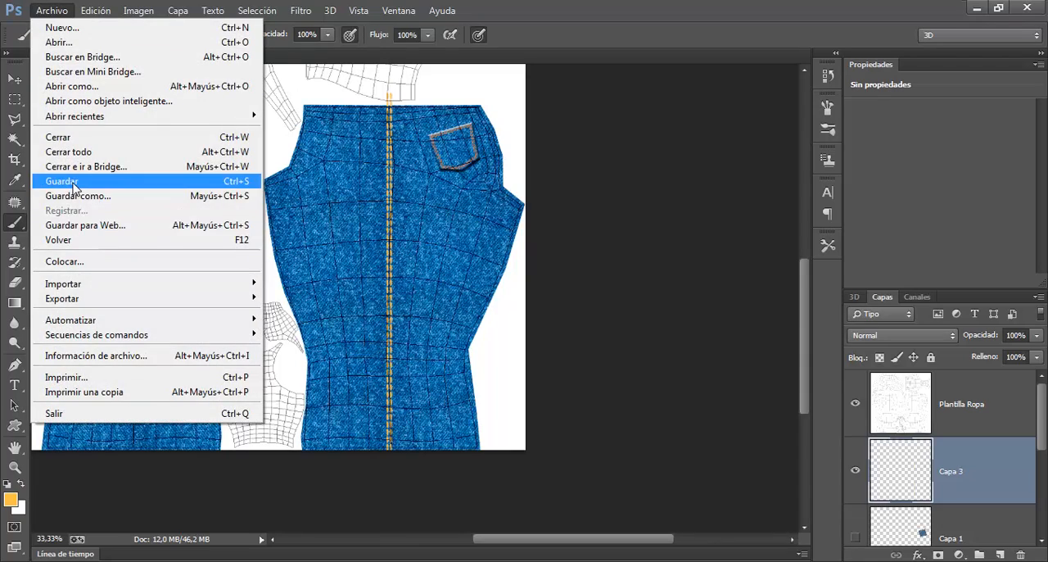
left_click(51, 172)
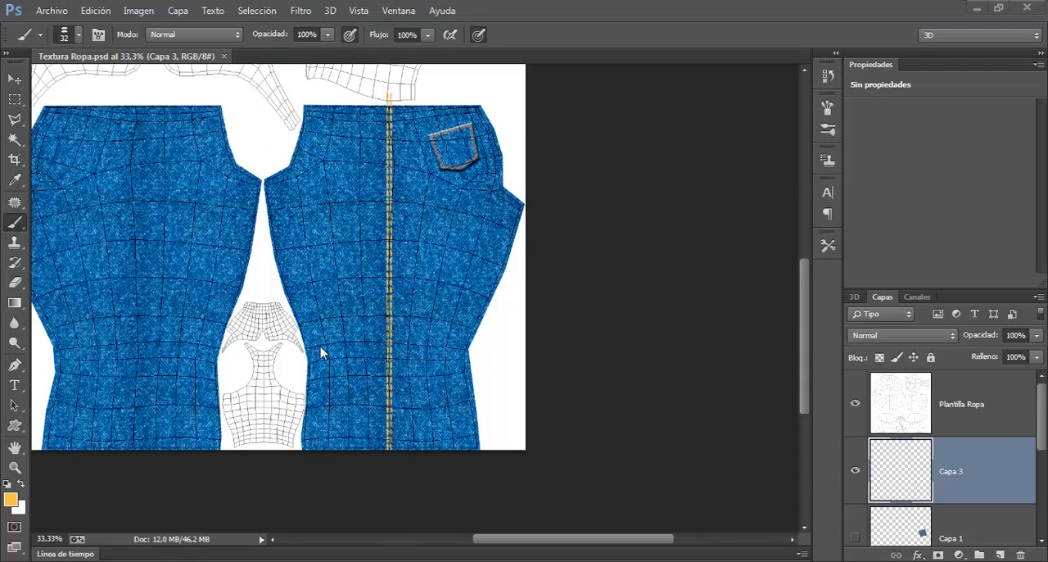
Step: Switch to 3ds Max and render the perspective view to check the stitching along the outer leg
key("alt+Tab")
mouse_move(418, 319)
left_mouse_down()
mouse_move(400, 316)
mouse_move(423, 319)
mouse_move(389, 290)
mouse_move(409, 313)
left_mouse_up()
left_click(933, 49)
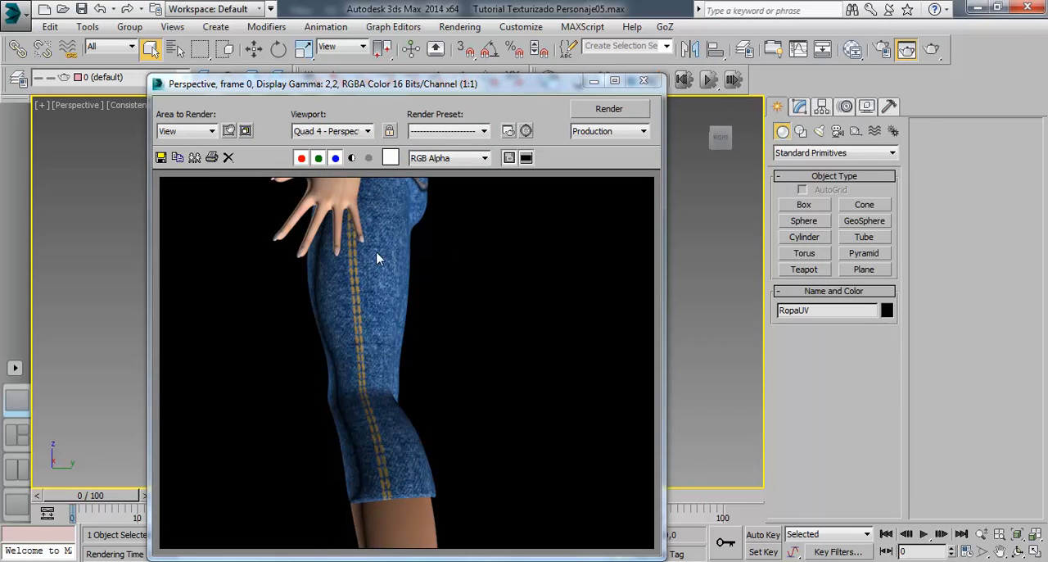
left_click(637, 84)
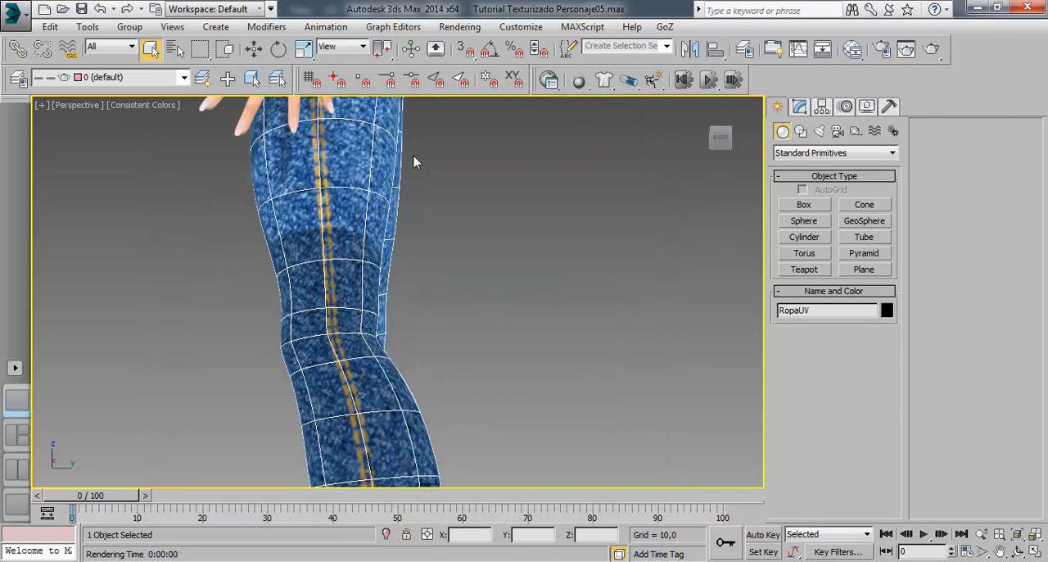
Step: Back in Photoshop, undo the seam stitching on Capa 3 and repaint it on a new layer down the middle of the pocket-side piece
key("alt+Tab")
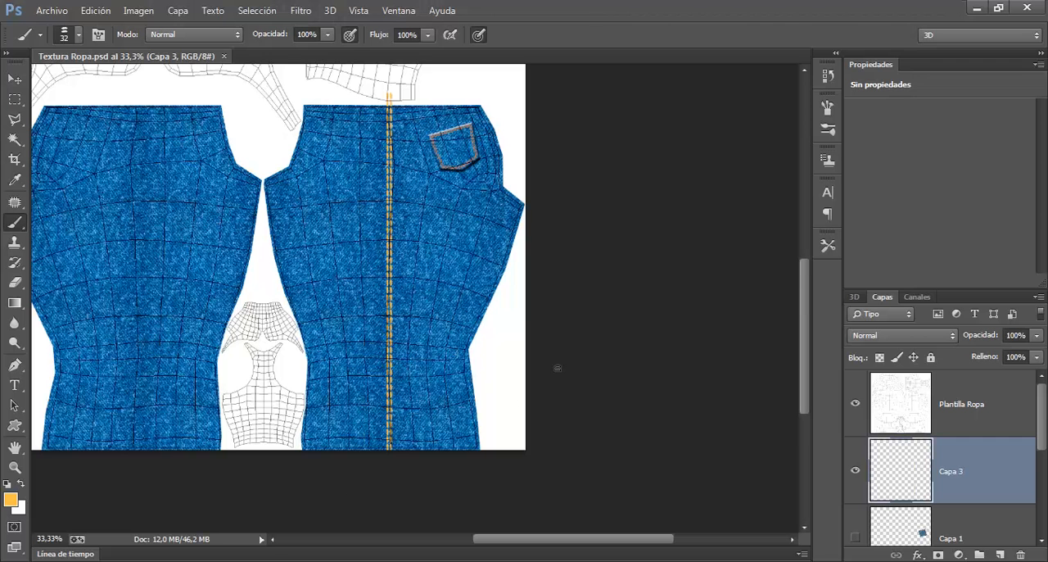
key("ctrl+z")
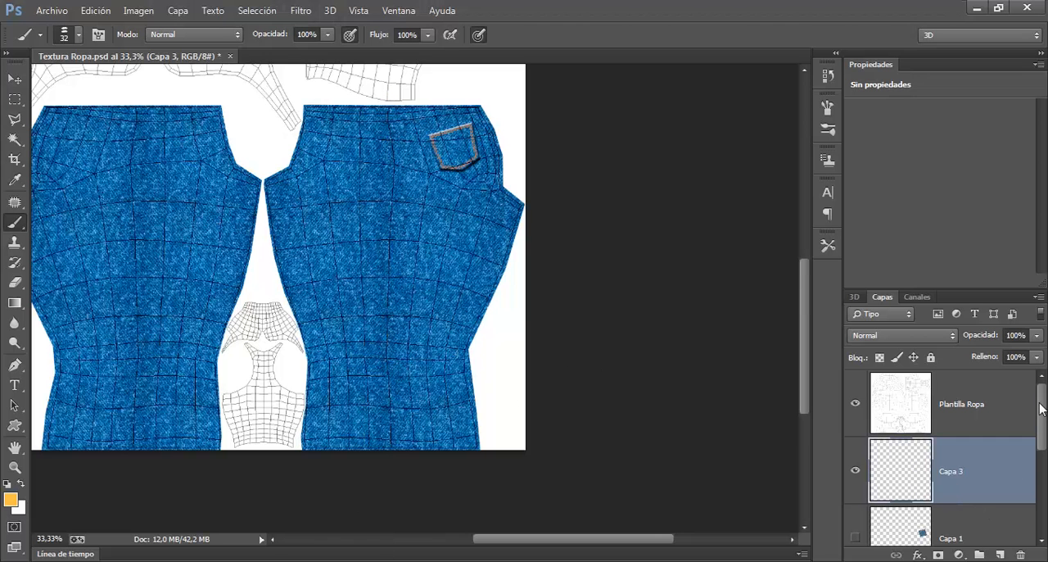
left_click(1001, 555)
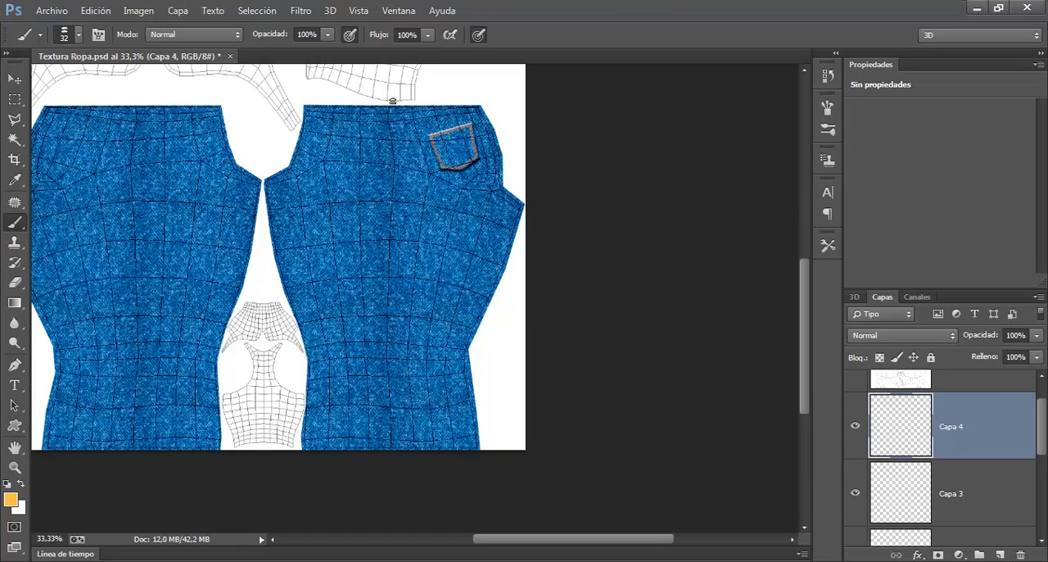
left_click_drag(392, 101, 397, 492)
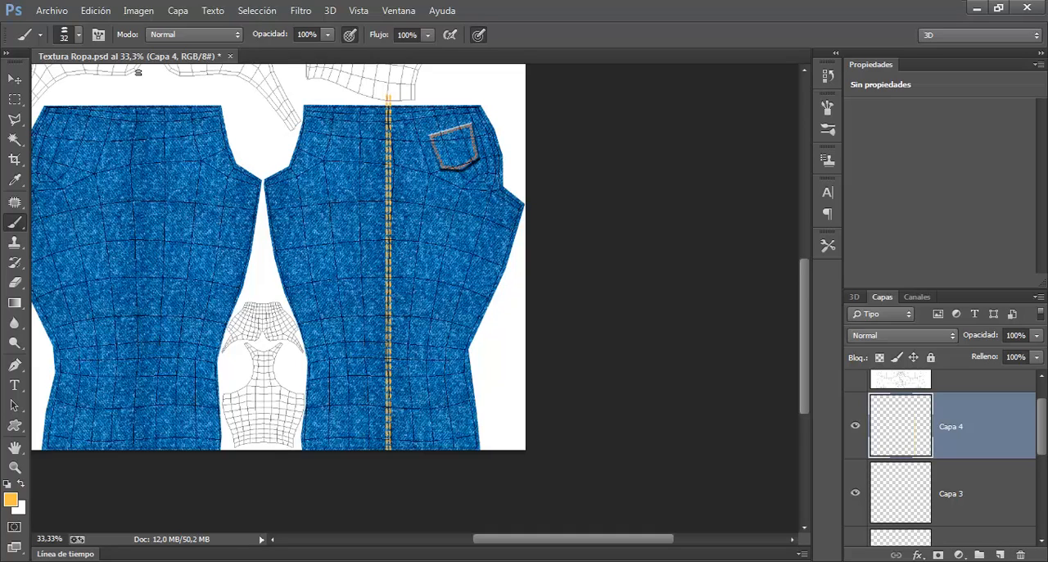
Step: Paint a matching yellow double-stitch line down the middle of the other jeans piece and save the file
left_click(139, 104, "shift")
left_click_drag(140, 104, 139, 191)
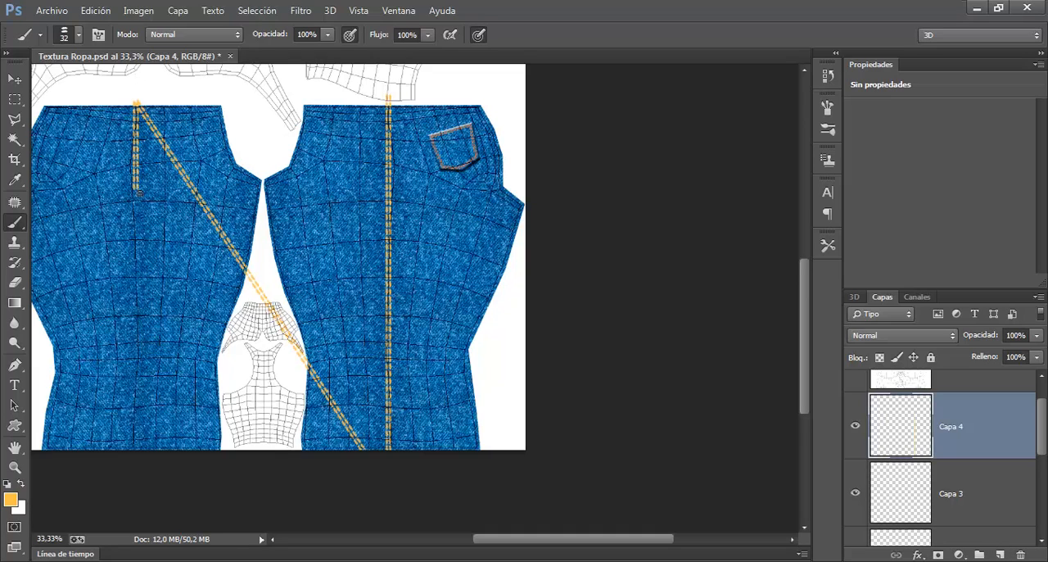
key("ctrl+z")
left_click_drag(140, 98, 149, 516)
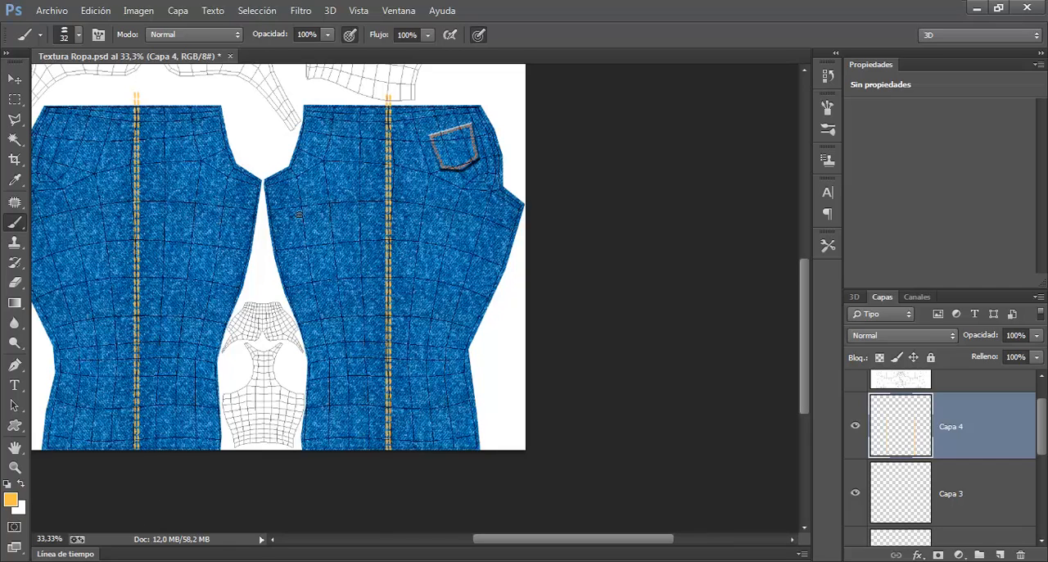
key("ctrl+s")
Step: Switch to 3ds Max and render the opposite side of the leg to check its seam stitching
key("alt+Tab")
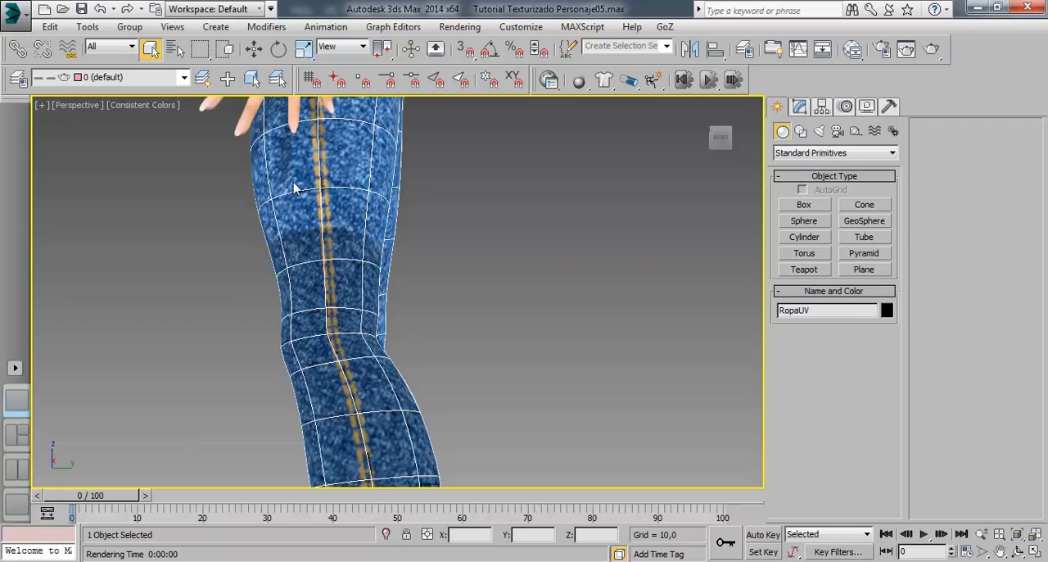
left_click_drag(310, 277, 624, 276)
left_click_drag(460, 216, 443, 216)
scroll(443, 216, "up", 3)
left_click(928, 44)
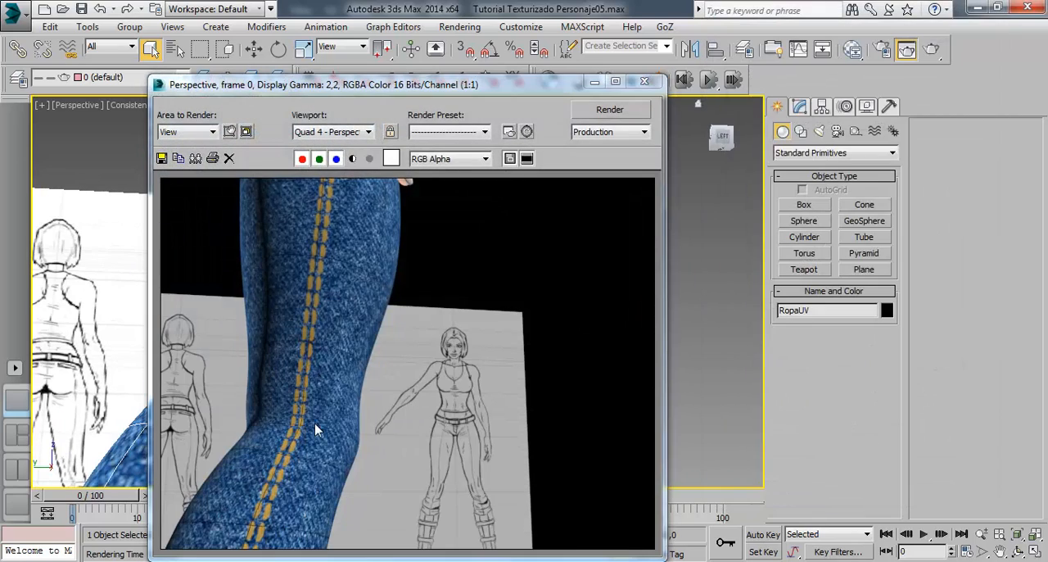
left_click(644, 81)
Step: Examine the back of the jeans on the model, comparing the pocket's stitching with the side seam
scroll(366, 276, "up", 2)
scroll(366, 276, "down", 3)
left_click_drag(446, 257, 305, 253)
scroll(324, 253, "down", 4)
mouse_move(431, 195)
left_mouse_down()
mouse_move(296, 219)
mouse_move(374, 227)
mouse_move(370, 220)
mouse_move(412, 202)
left_mouse_up()
scroll(368, 215, "up", 4)
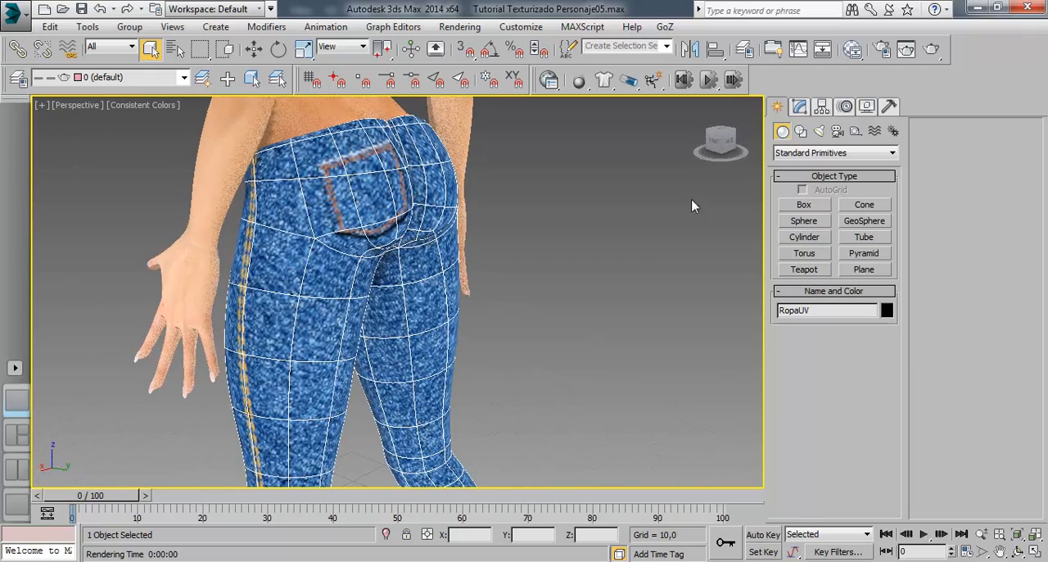
Step: Return to Photoshop and delete the Capa 3 layer with the pocket's orange stitching
left_click(210, 561)
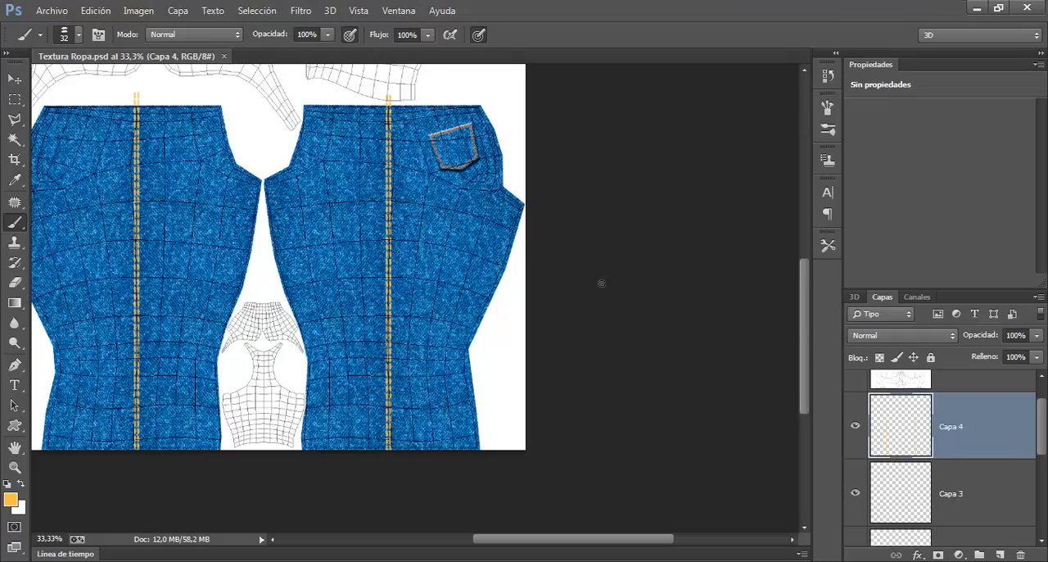
scroll(495, 221, "up", 2)
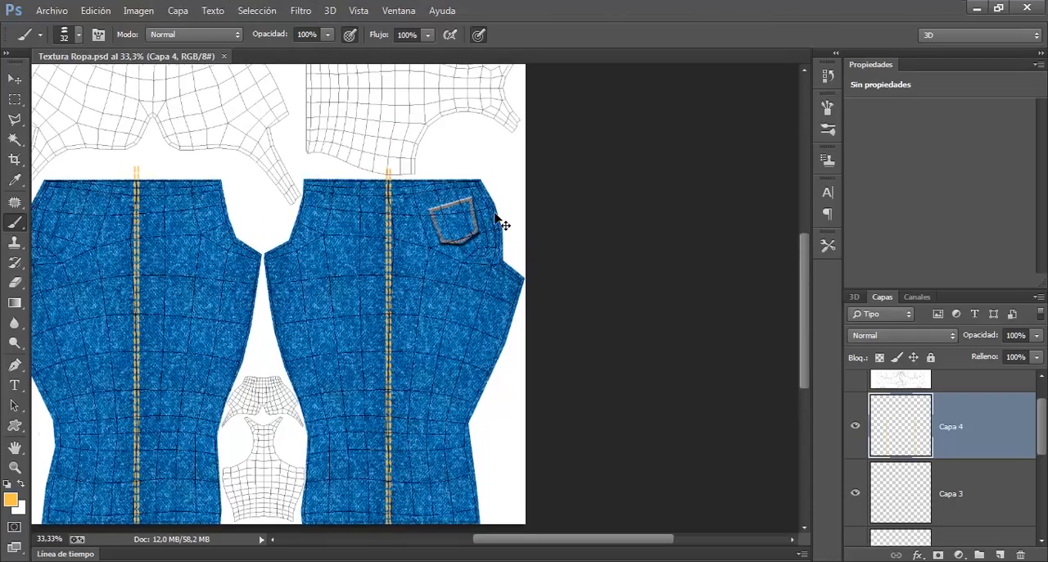
key("ctrl+plus")
key("ctrl+plus")
key("ctrl+plus")
left_click_drag(486, 229, 448, 336)
key("ctrl+plus")
scroll(456, 270, "up", 4)
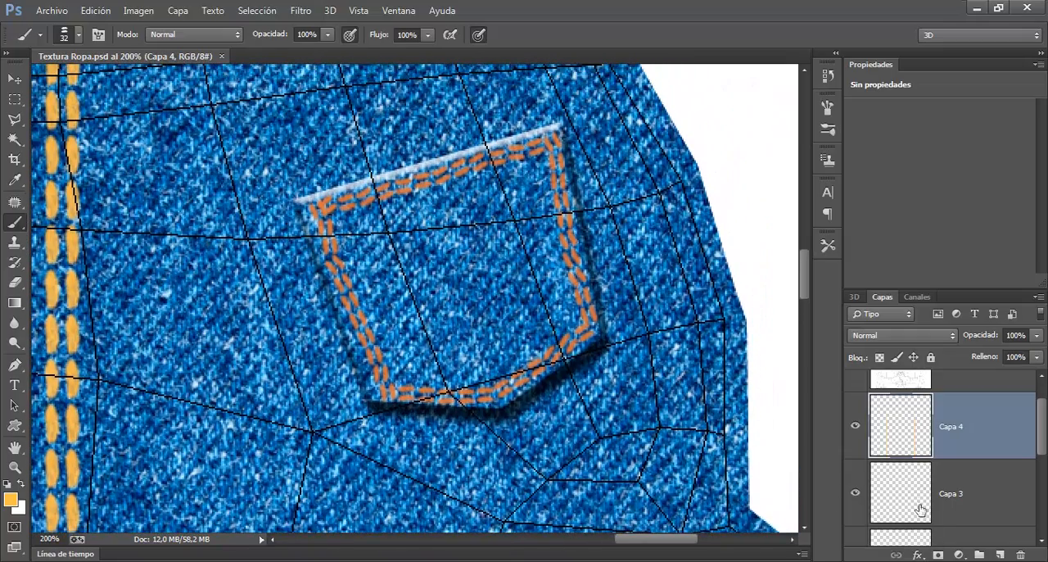
left_click(891, 504)
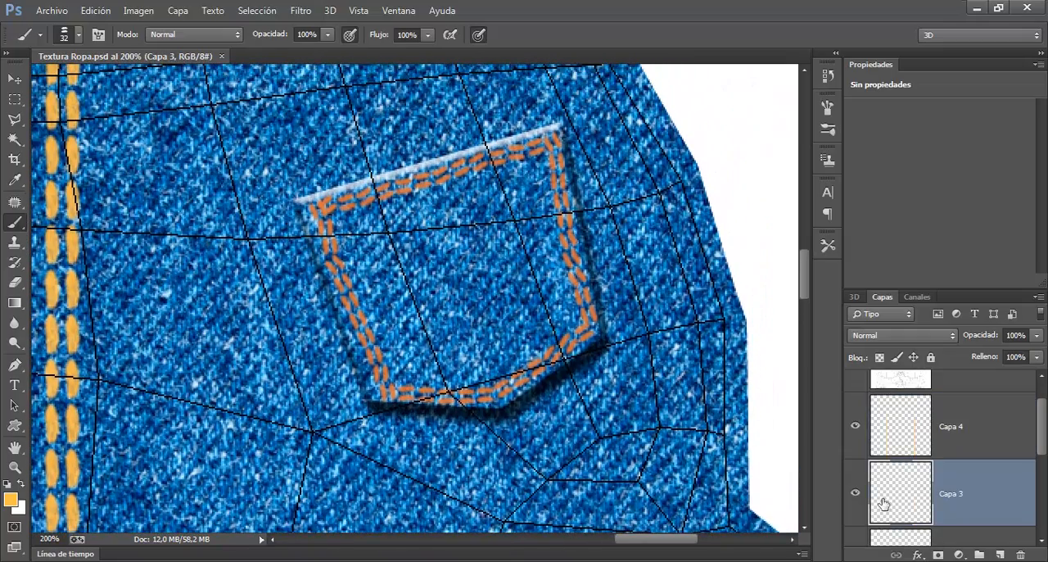
left_click(856, 493)
left_click_drag(888, 498, 1024, 556)
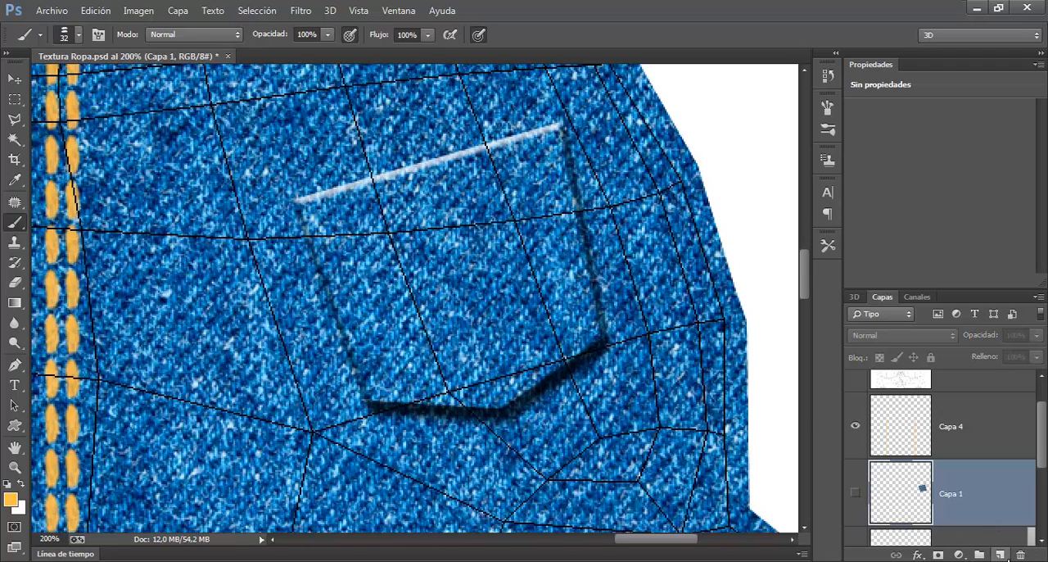
Step: Create a new layer and paint yellow double stitching along all edges of the embossed pocket with the brush at 17 px
left_click(1000, 556)
left_click_drag(342, 217, 332, 221)
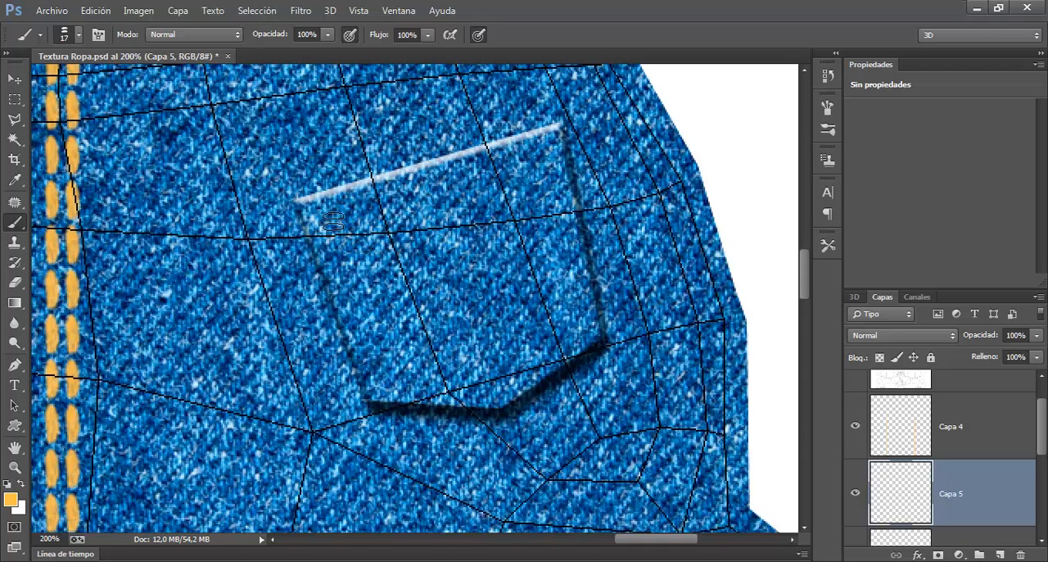
left_click_drag(333, 223, 376, 346)
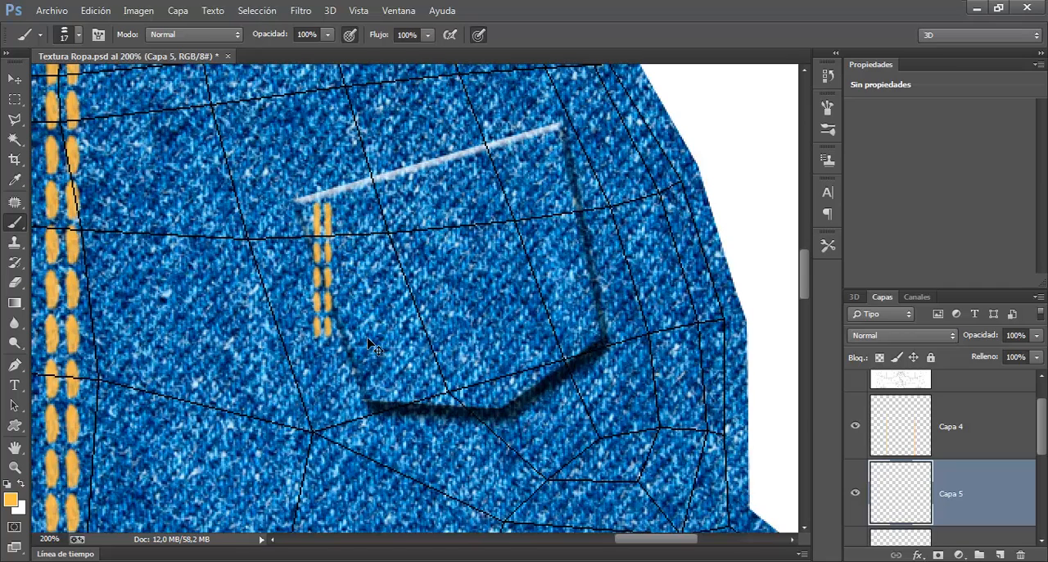
key("ctrl+z")
mouse_move(332, 220)
left_mouse_down()
mouse_move(393, 393)
mouse_move(517, 394)
mouse_move(594, 345)
mouse_move(557, 157)
left_mouse_up()
mouse_move(554, 158)
left_mouse_down()
mouse_move(473, 172)
mouse_move(346, 215)
left_mouse_up()
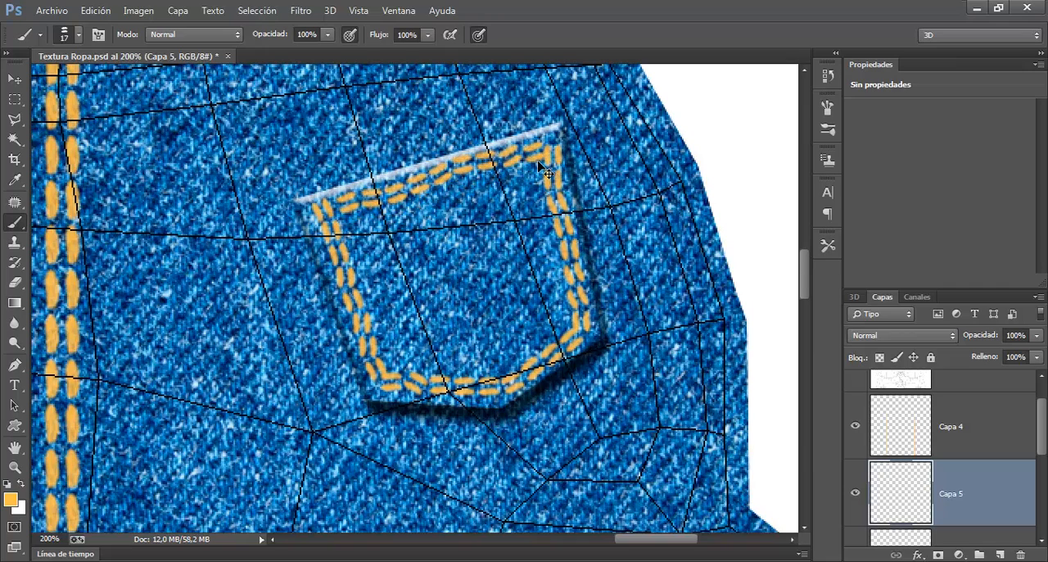
key("ctrl+z")
mouse_move(324, 209)
left_mouse_down()
mouse_move(373, 332)
mouse_move(413, 391)
mouse_move(507, 385)
mouse_move(580, 342)
mouse_move(579, 283)
mouse_move(548, 156)
mouse_move(533, 149)
mouse_move(344, 213)
left_mouse_up()
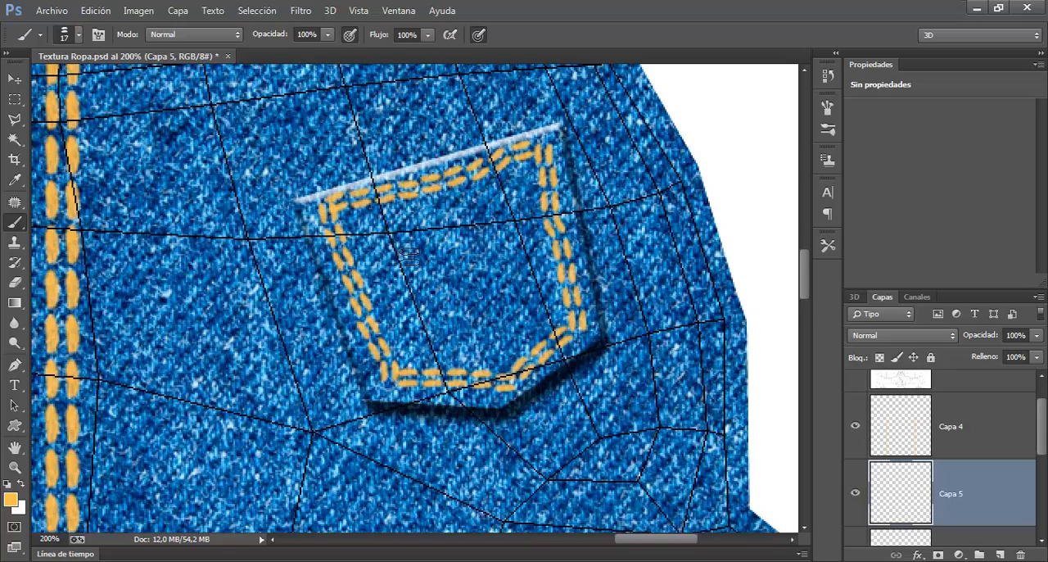
key("ctrl+minus")
key("ctrl+minus")
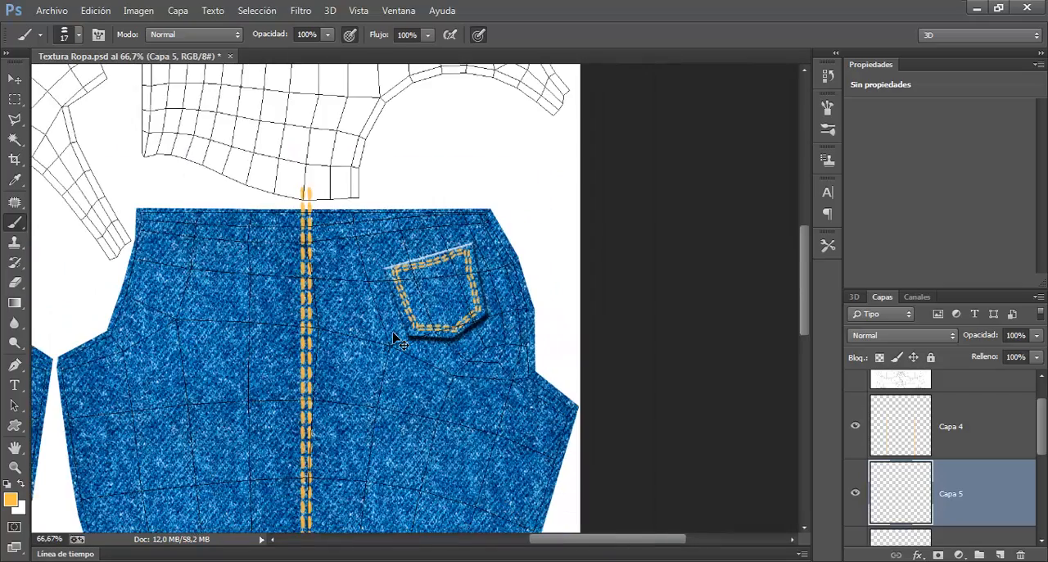
key("ctrl+minus")
left_click_drag(394, 339, 545, 231)
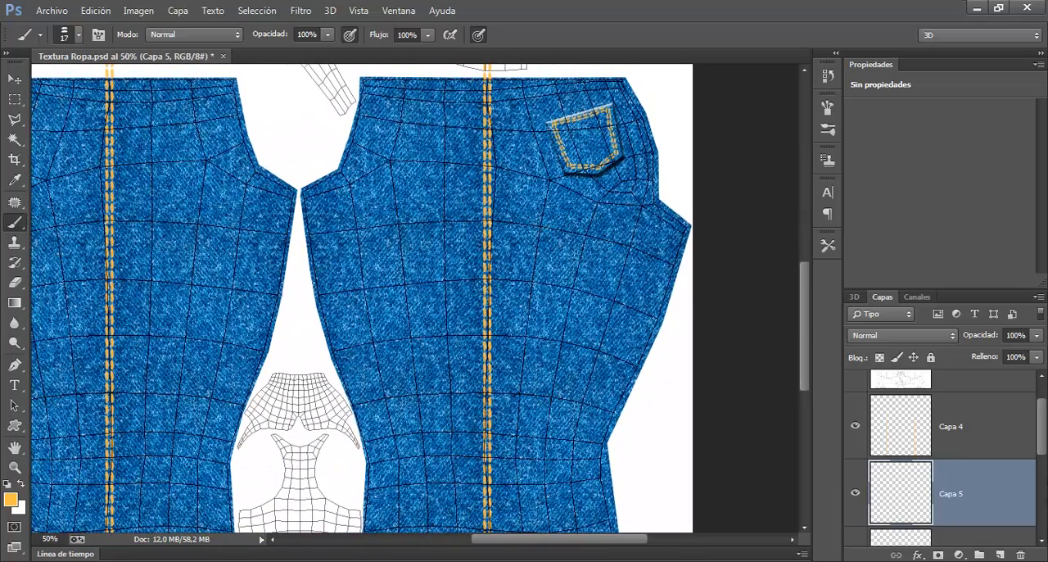
Step: Check the content of the hidden Capa 1 pocket reference layer and delete that layer
scroll(1044, 422, "down", 2)
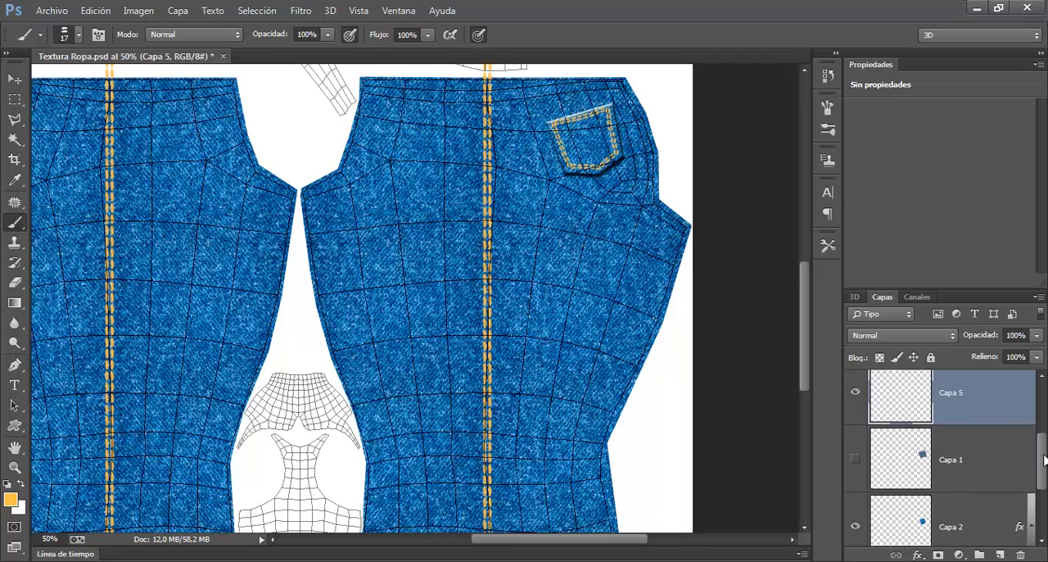
left_click(855, 475)
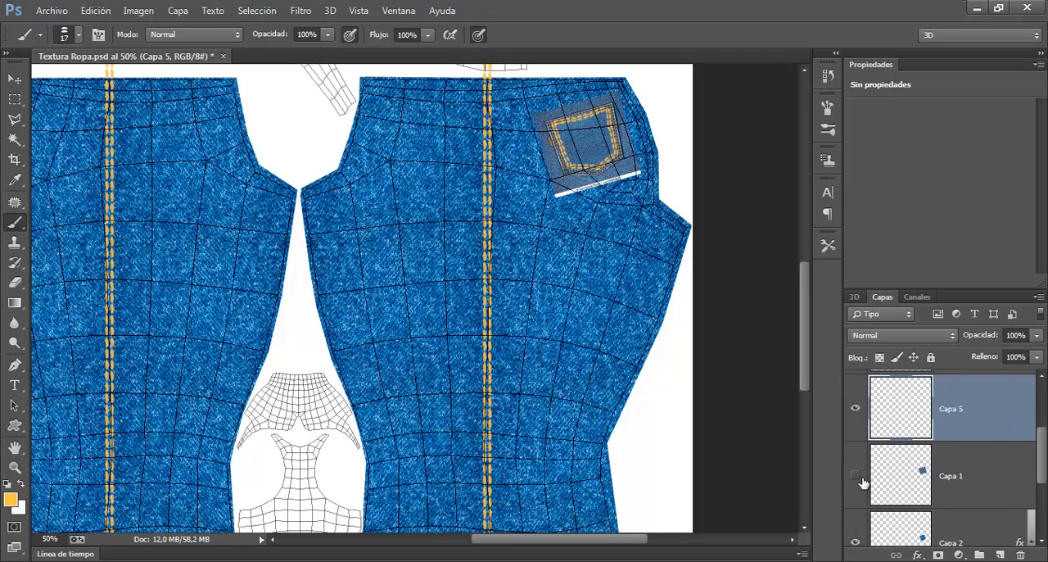
left_click(867, 483)
left_click(1021, 557)
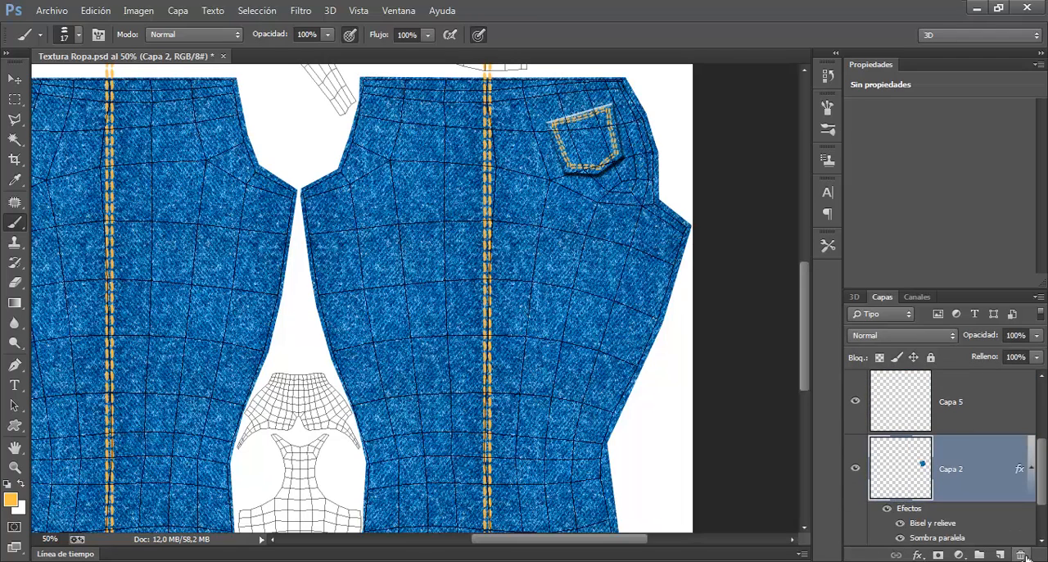
Step: Toggle the visibility of Capa 5 and Capa 2 to check which part of the pocket each layer holds
left_click(855, 402)
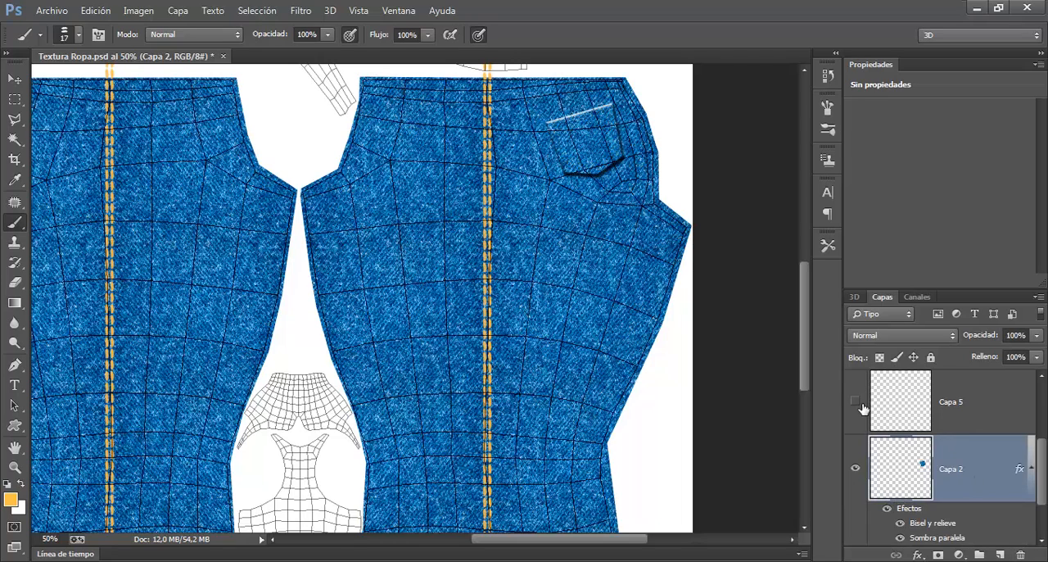
left_click(855, 467)
left_click(856, 467)
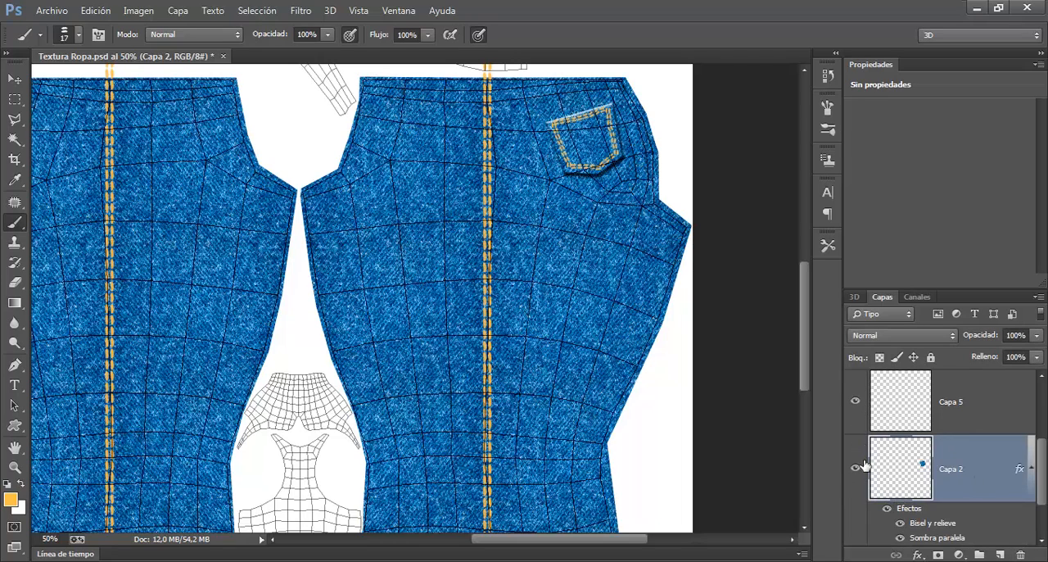
left_click(865, 402)
Step: Create a layer group above Capa 5 and Capa 2 and name it Bolsillo Trasero
left_click(915, 412)
left_click(940, 474, "shift")
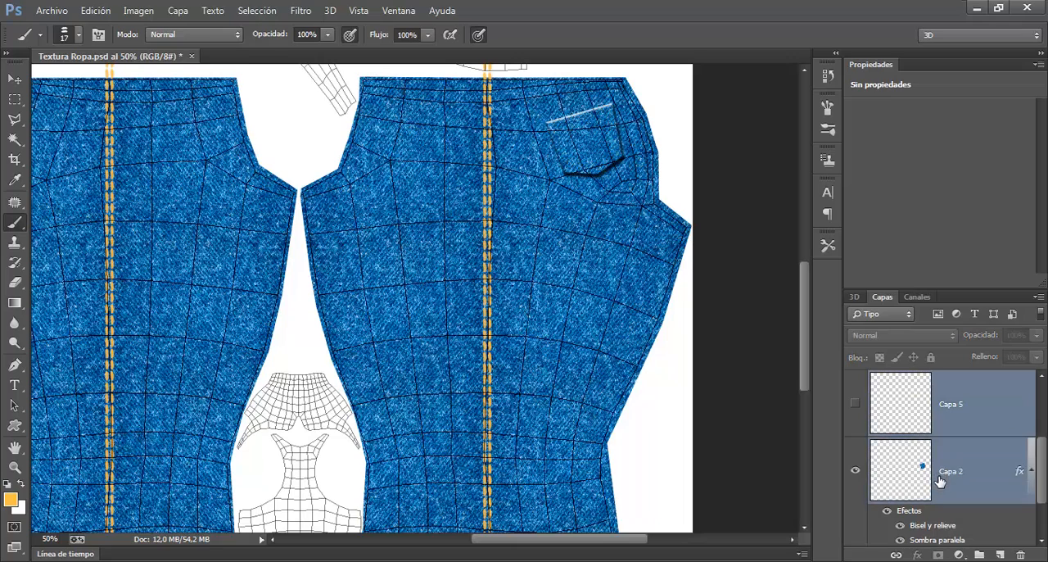
left_click(983, 556)
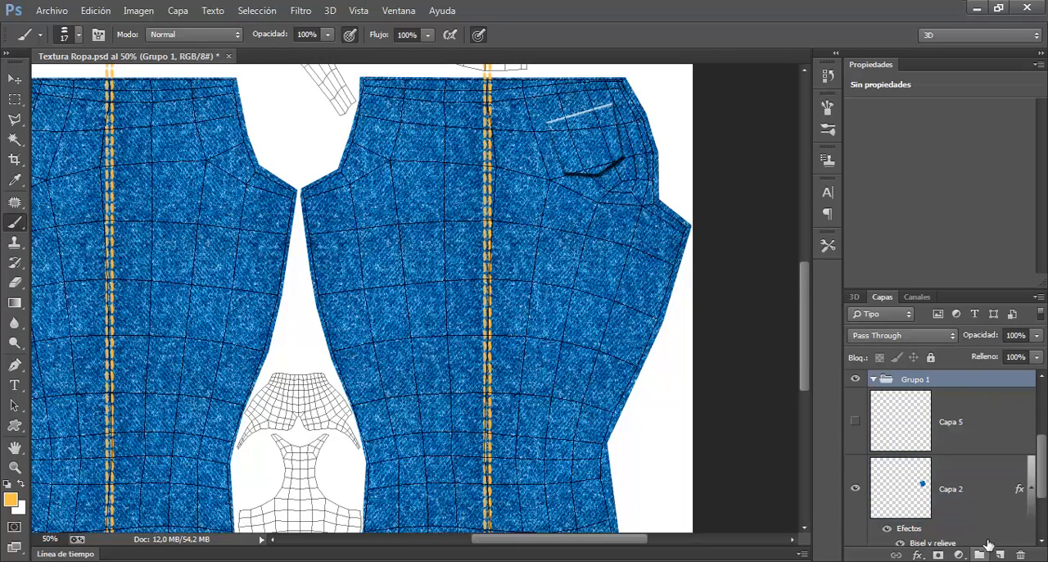
double_click(917, 379)
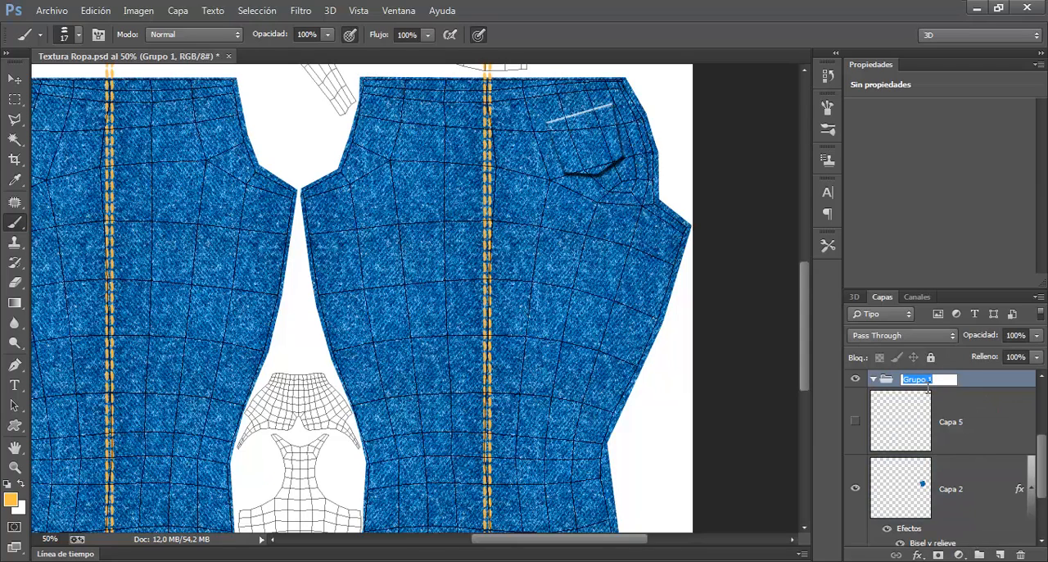
type("Bolsillo Trasero")
key("Return")
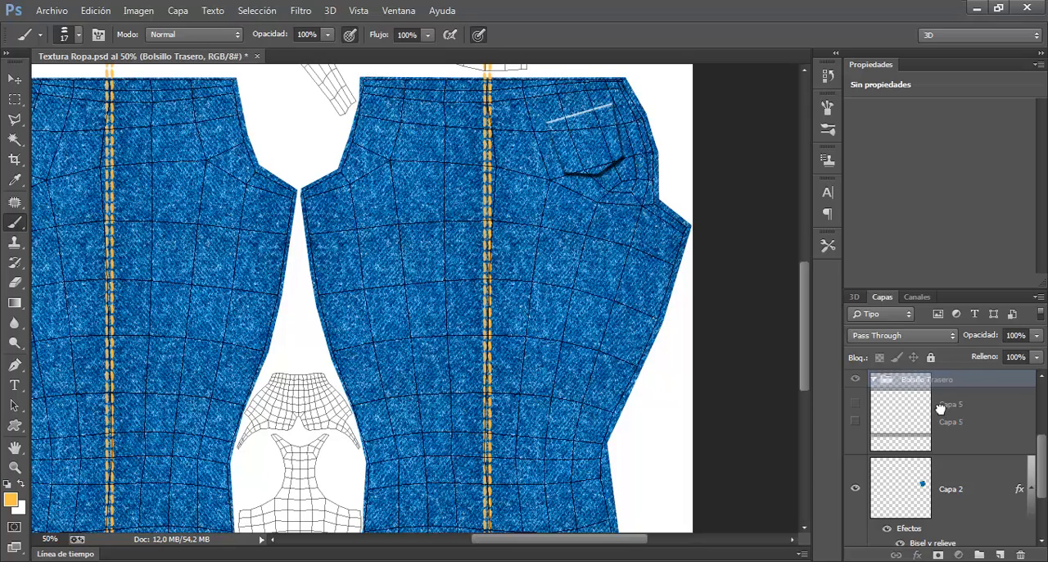
Step: Move Capa 5 and Capa 2 into the Bolsillo Trasero group, make Capa 5 visible and collapse the group
left_click(936, 410)
left_click_drag(922, 488, 1045, 444)
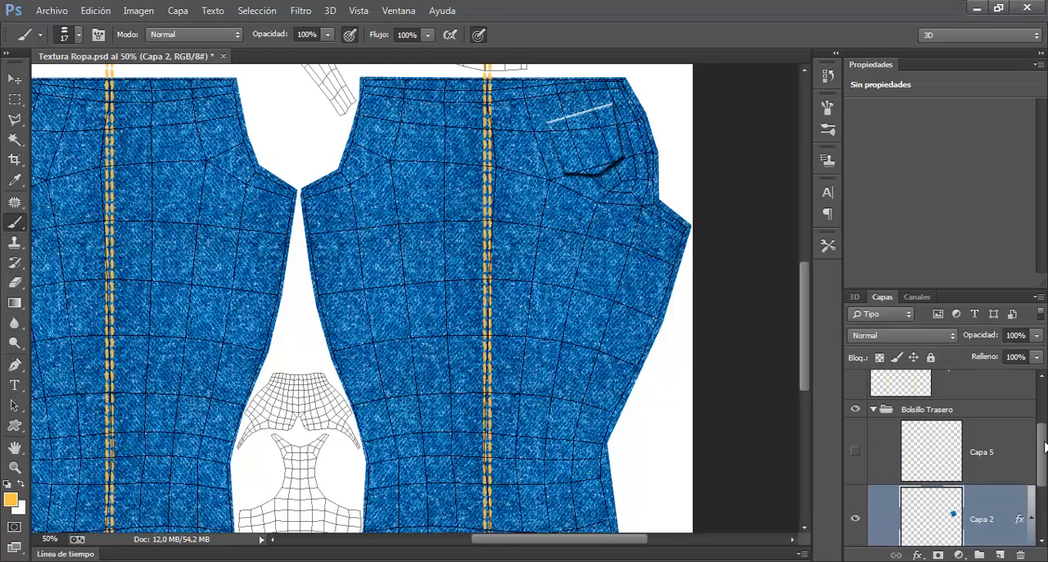
left_click(856, 451)
left_click(875, 411)
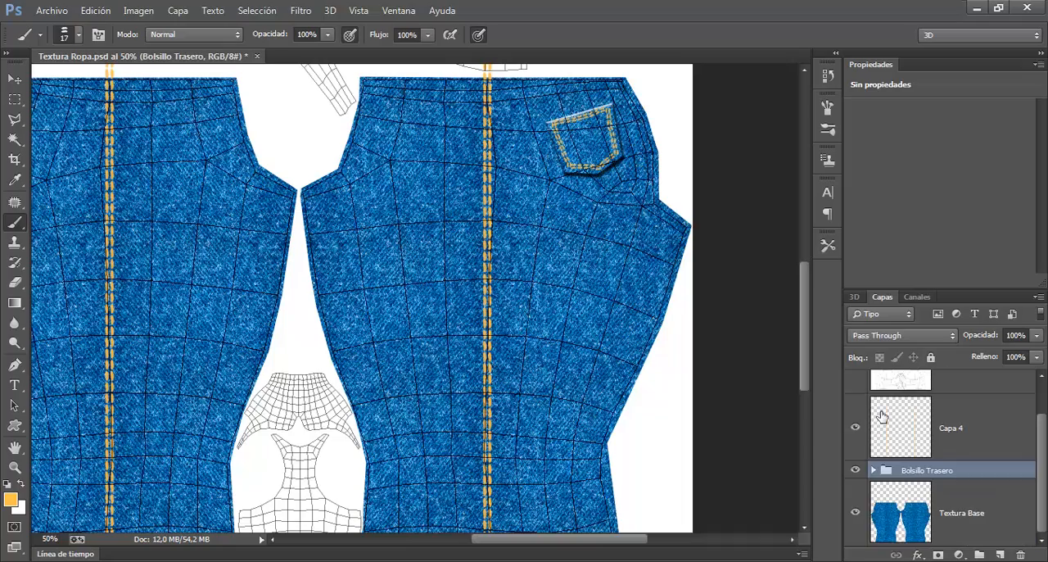
Step: Save the texture file and switch to 3ds Max to render the back of the jeans with the new pocket stitching
left_click_drag(244, 283, 311, 303)
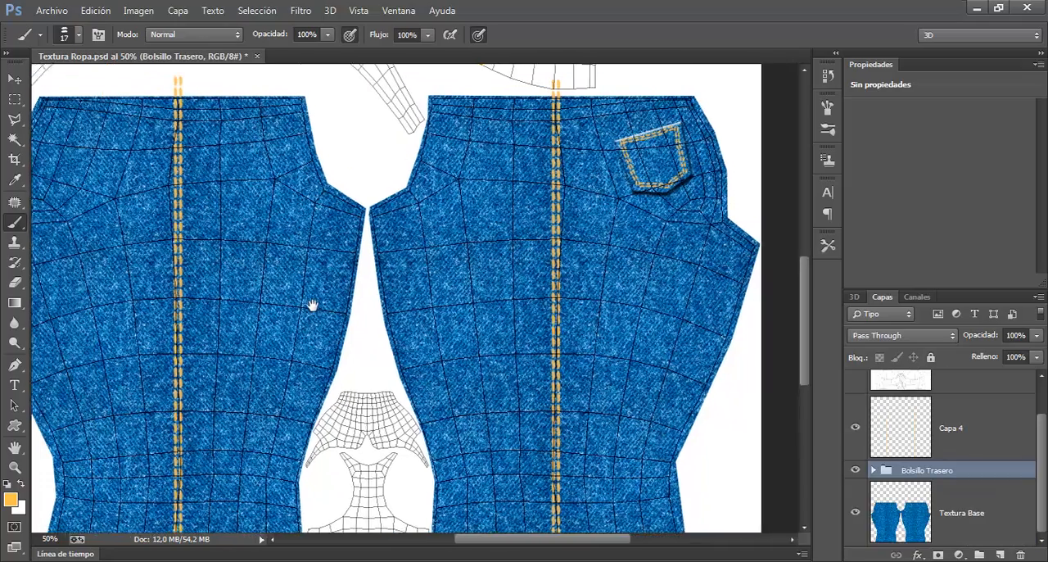
key("ctrl+s")
key("alt+Tab")
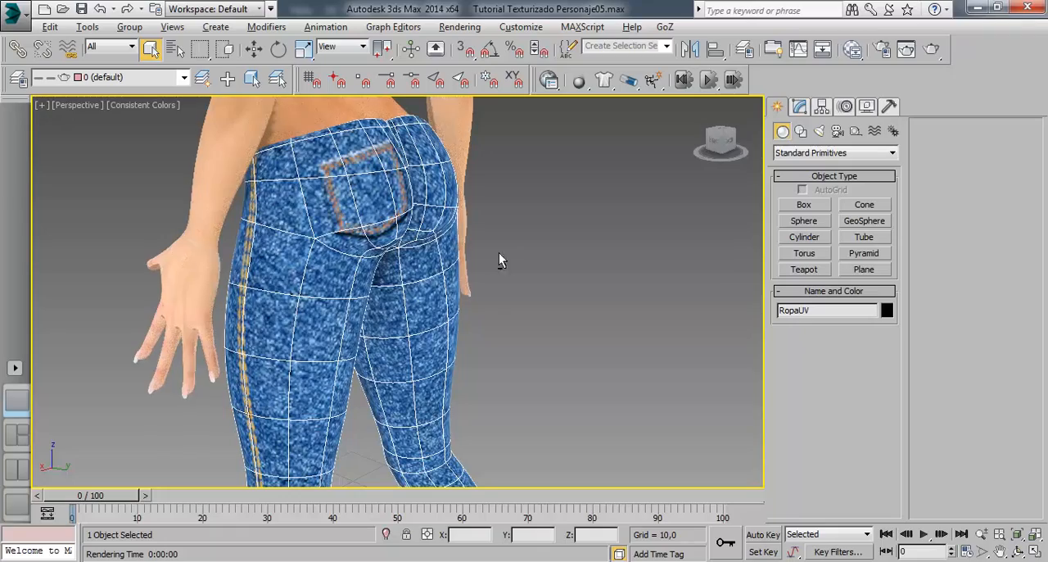
left_click_drag(498, 253, 435, 241)
scroll(383, 244, "up", 3)
left_click(931, 49)
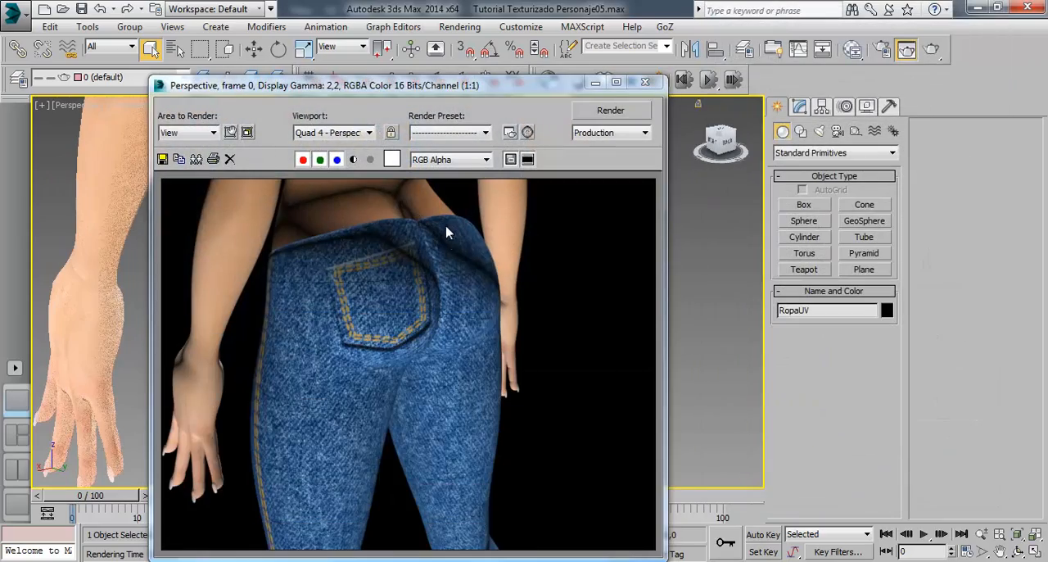
Step: Close the render and examine the front and inner legs of the jeans on the model
left_click(646, 82)
left_click_drag(400, 371, 539, 308)
left_click_drag(434, 377, 419, 257)
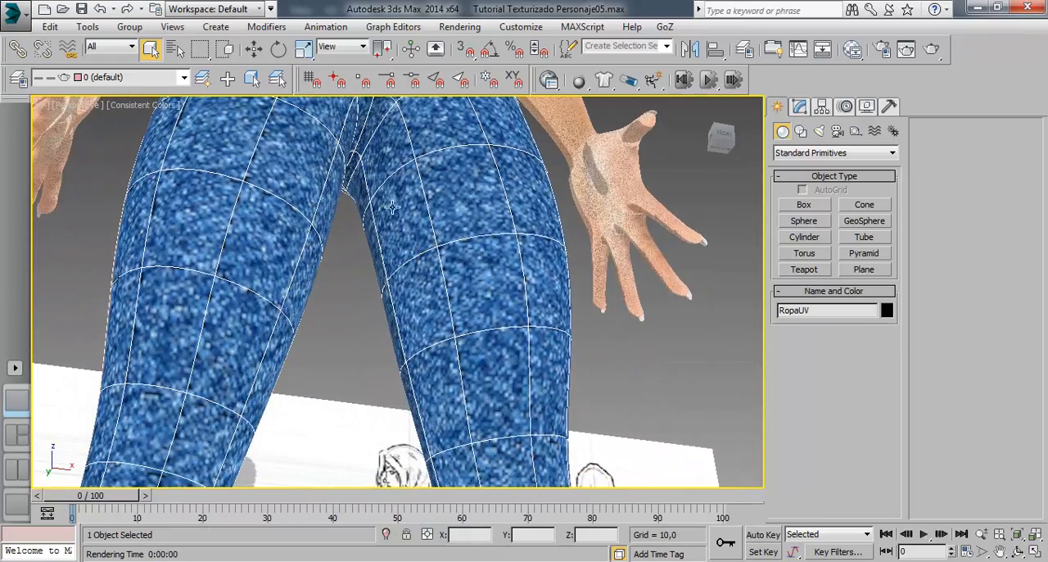
left_click_drag(393, 317, 406, 285)
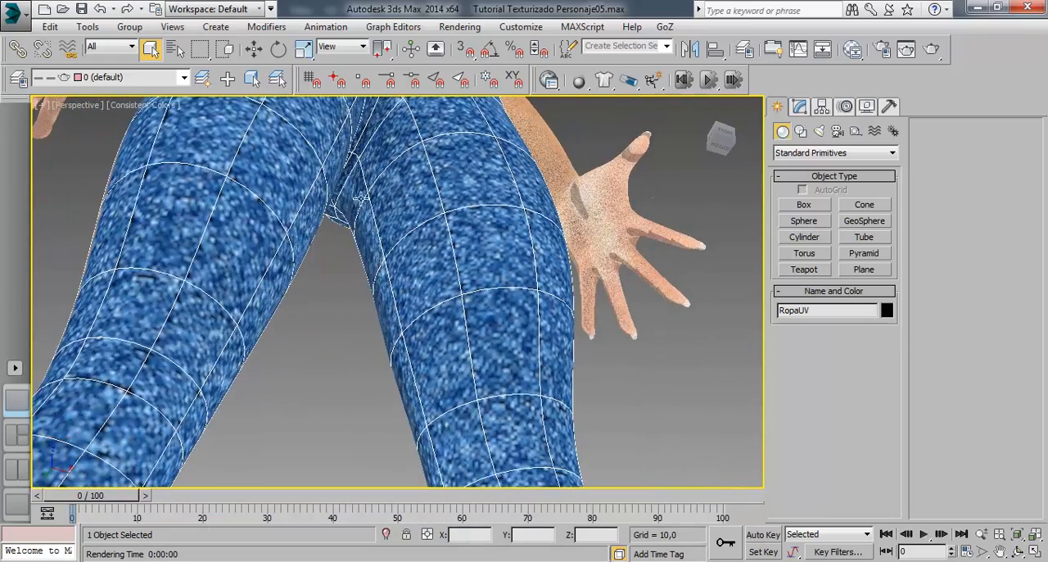
left_click_drag(430, 252, 407, 320)
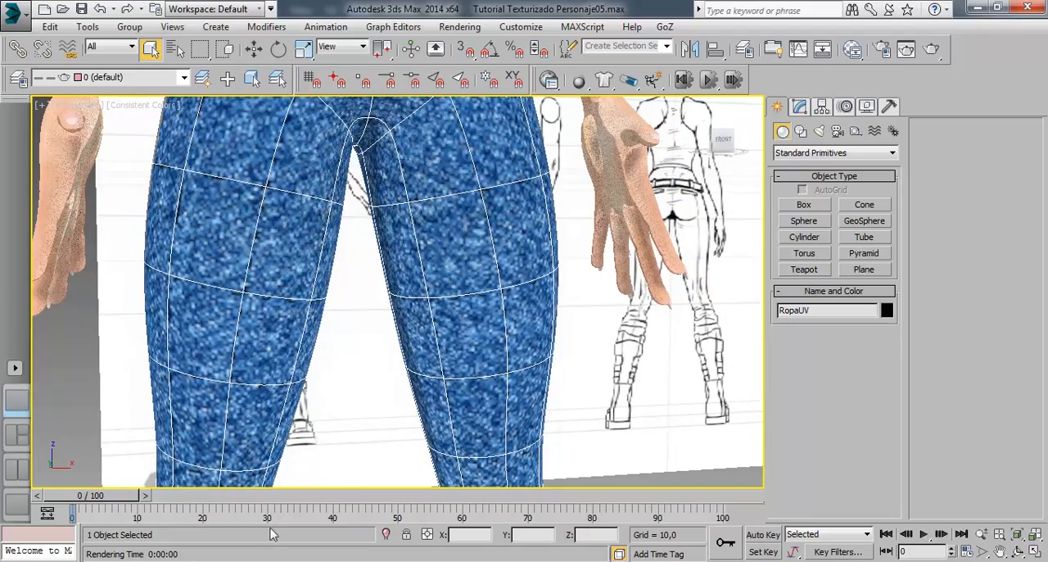
Step: Return to Photoshop and copy a narrow vertical strip of Textura Base around the seam stitching beside the pocket to a new layer
left_click(263, 560)
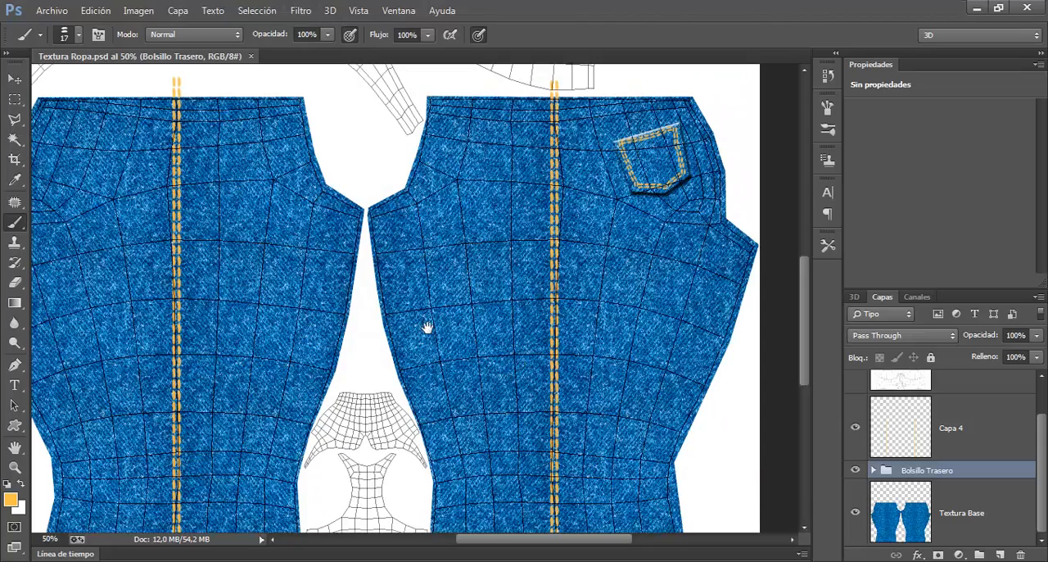
left_click_drag(425, 335, 428, 283)
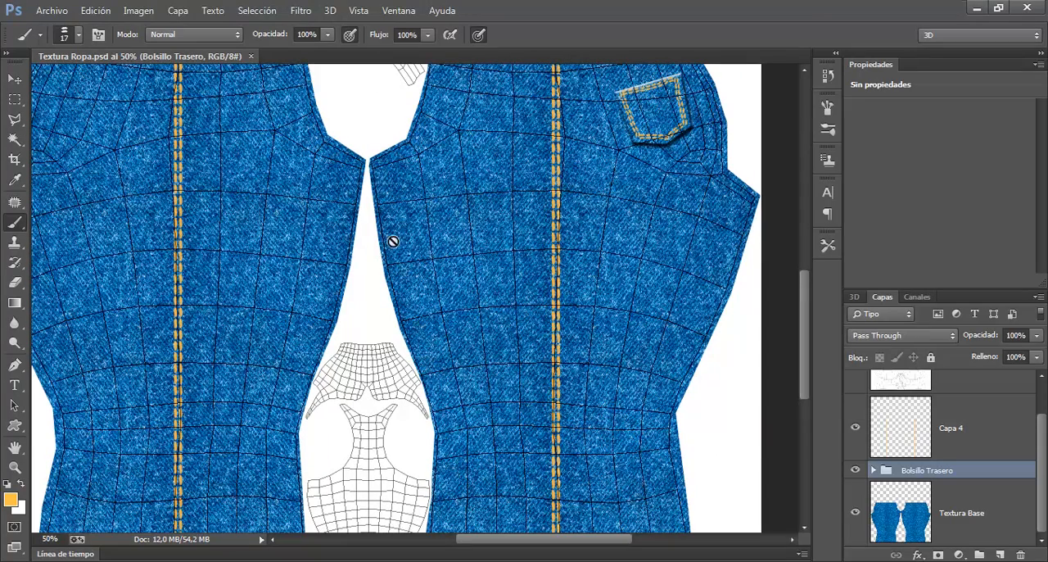
left_click_drag(565, 325, 440, 367)
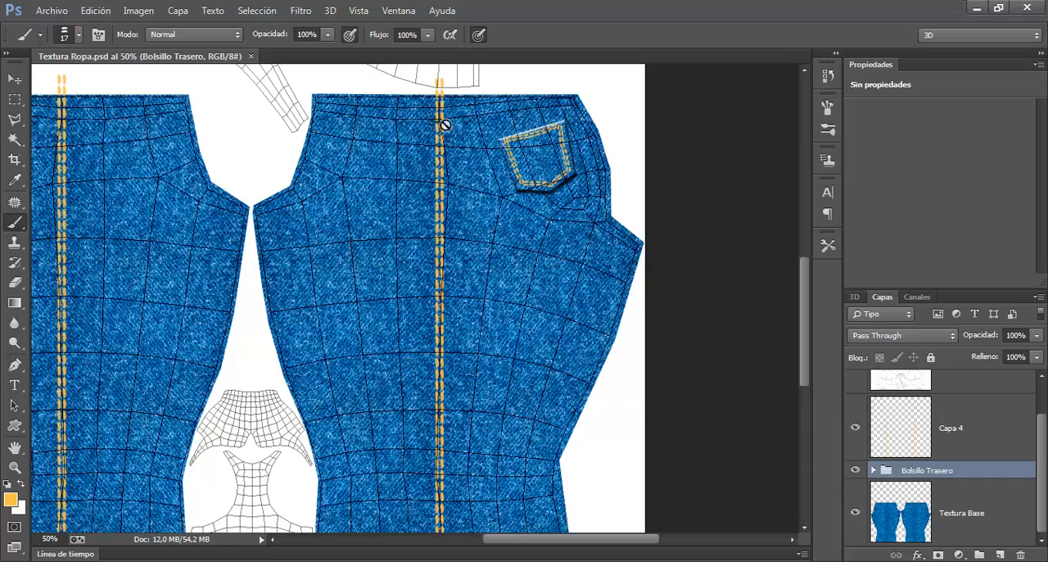
left_click_drag(491, 342, 470, 246)
key("ctrl+minus")
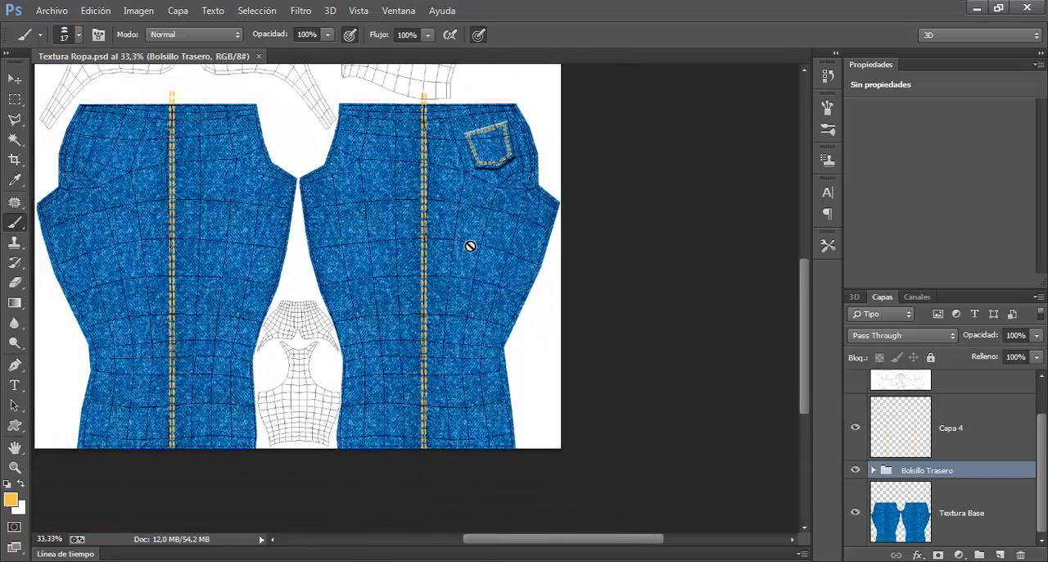
left_click(15, 100)
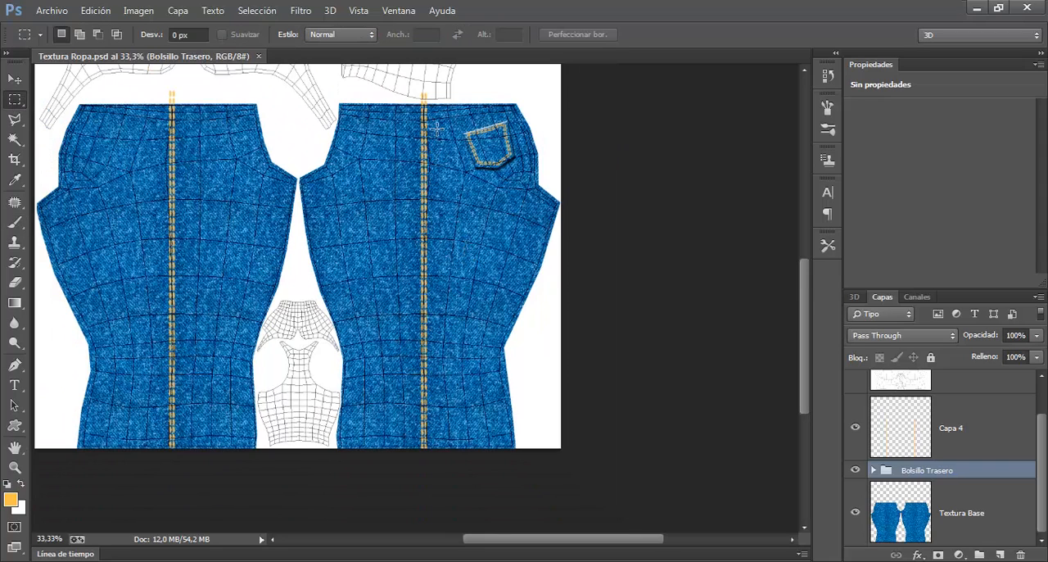
left_click_drag(424, 105, 439, 462)
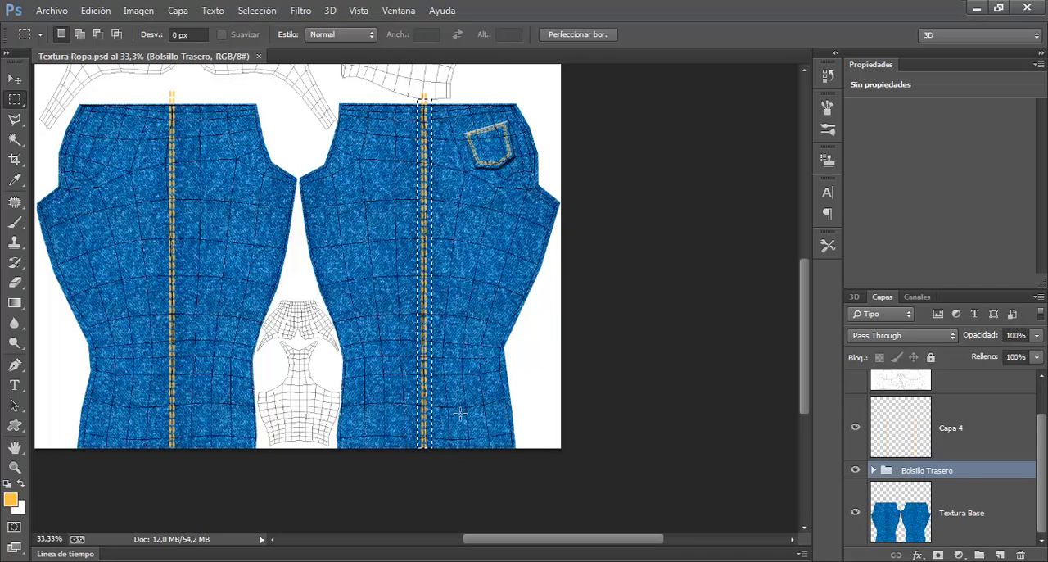
left_click(991, 514)
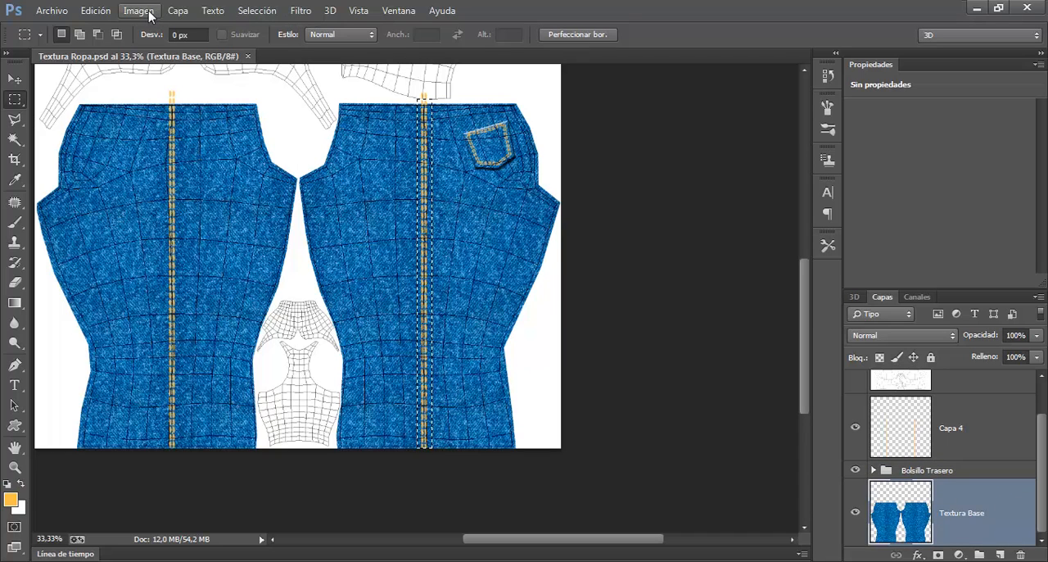
left_click(178, 10)
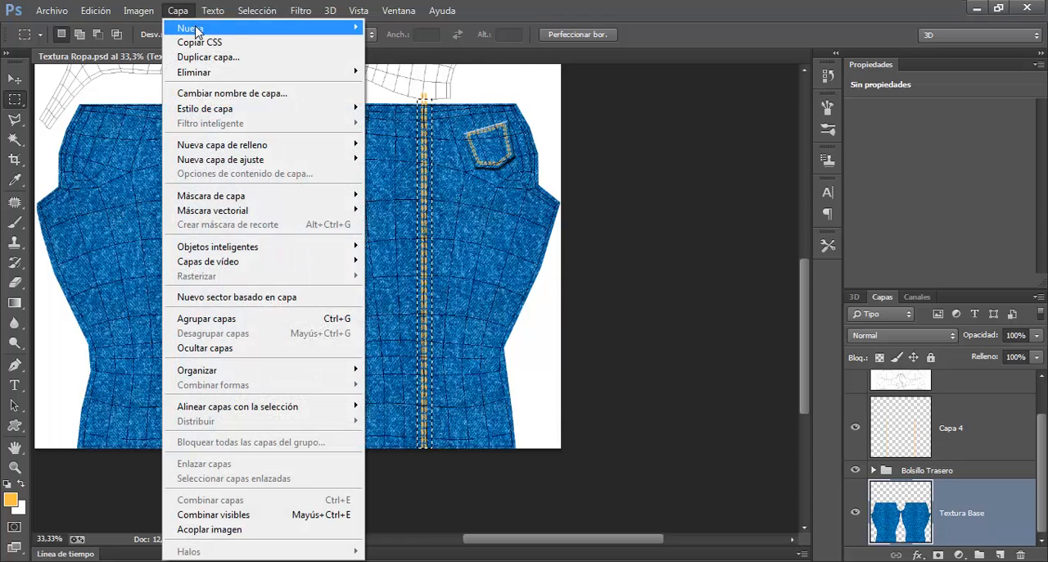
mouse_move(190, 28)
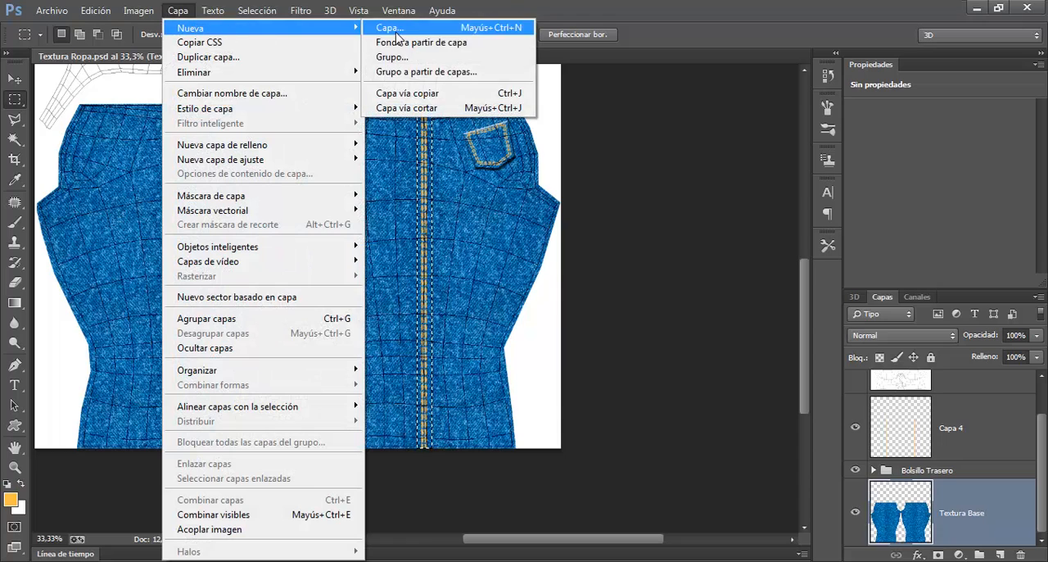
left_click(417, 94)
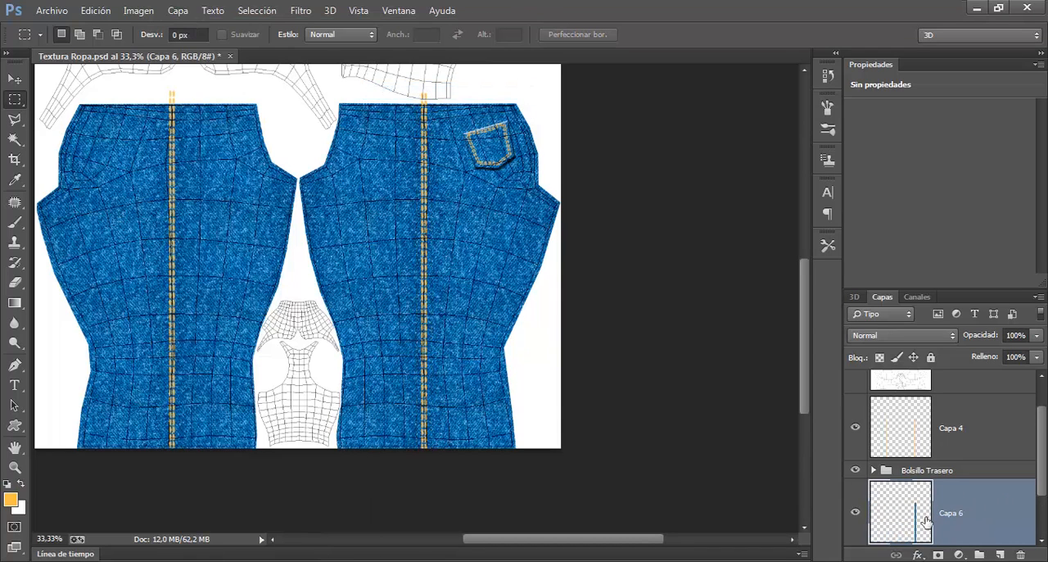
Step: Try to move the copied strip layer Capa 6 above the Bolsillo Trasero group
left_click(856, 428)
left_click(856, 428)
left_click_drag(906, 543, 937, 478)
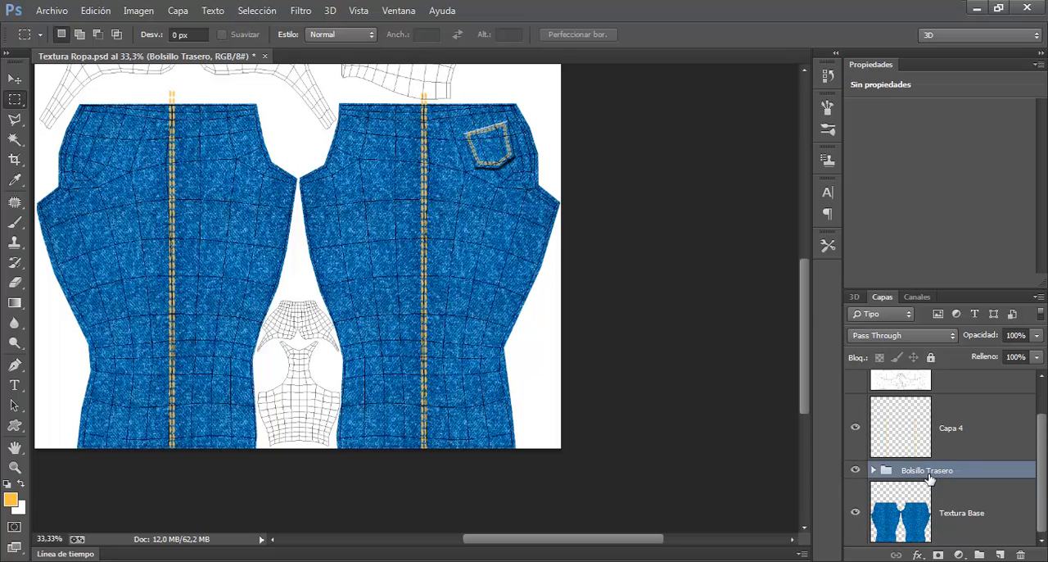
Step: Move Capa 6 out of the Bolsillo Trasero group and place it directly below Capa 4 in the layer stack
left_click(873, 470)
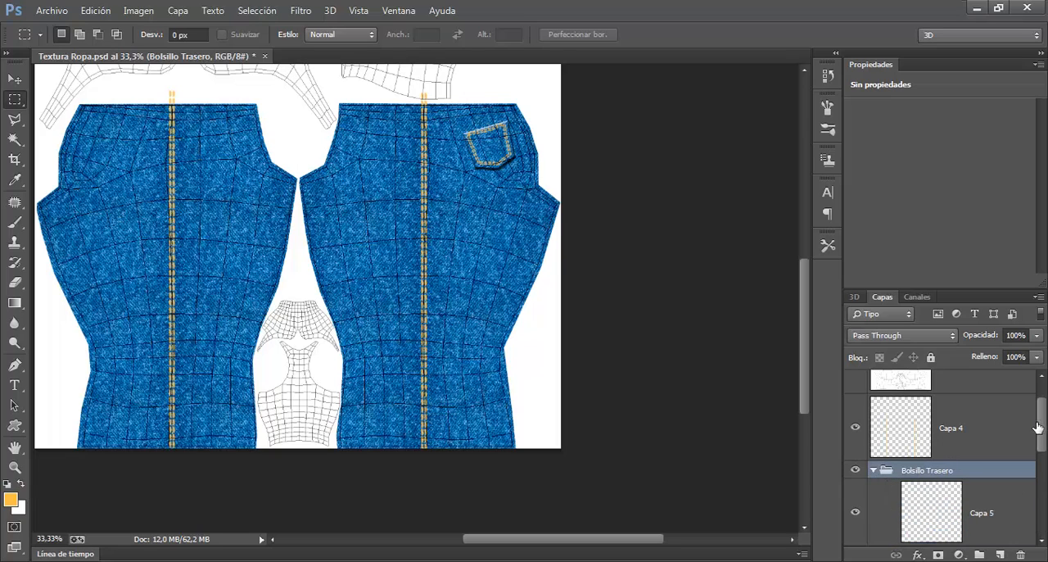
left_click_drag(1040, 422, 1040, 494)
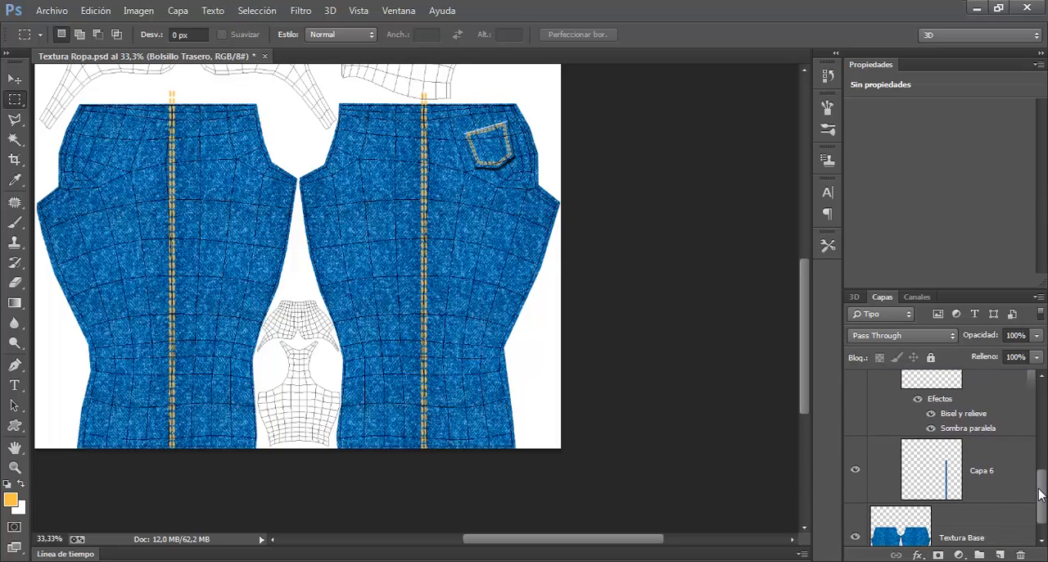
left_click(952, 489)
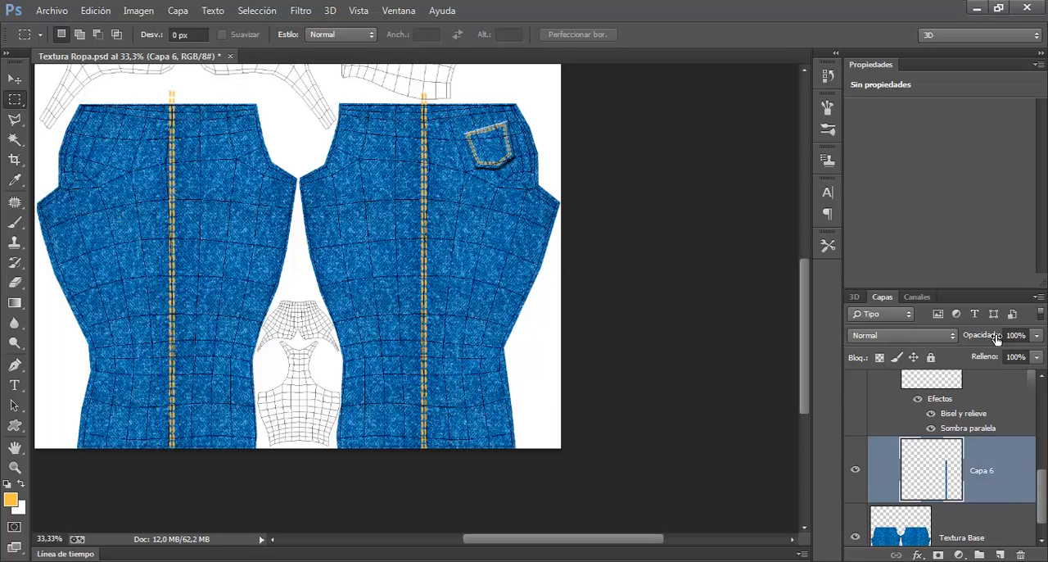
left_click_drag(958, 297, 960, 202)
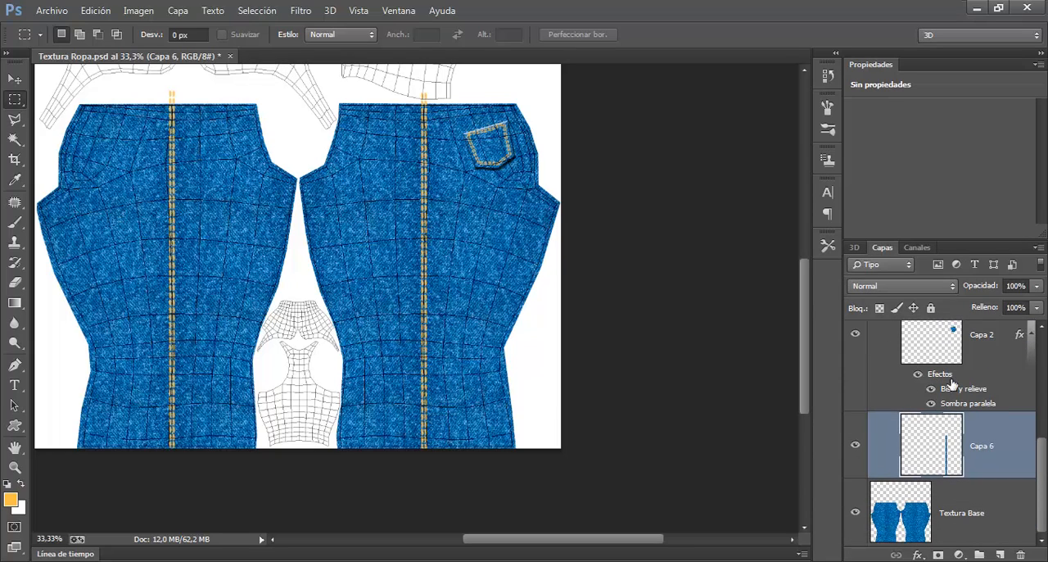
left_click_drag(940, 461, 982, 407)
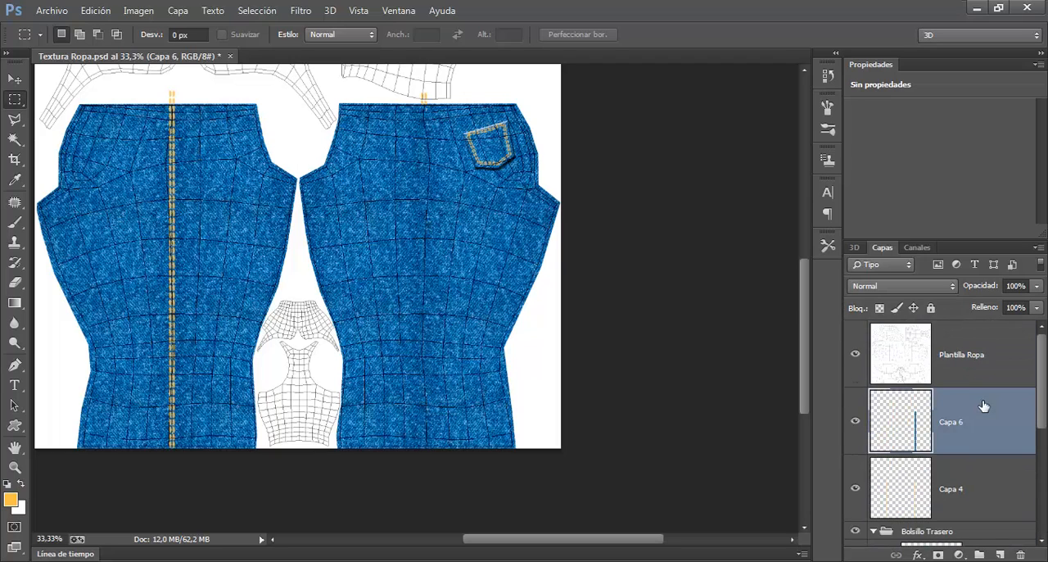
left_click_drag(954, 479, 948, 389)
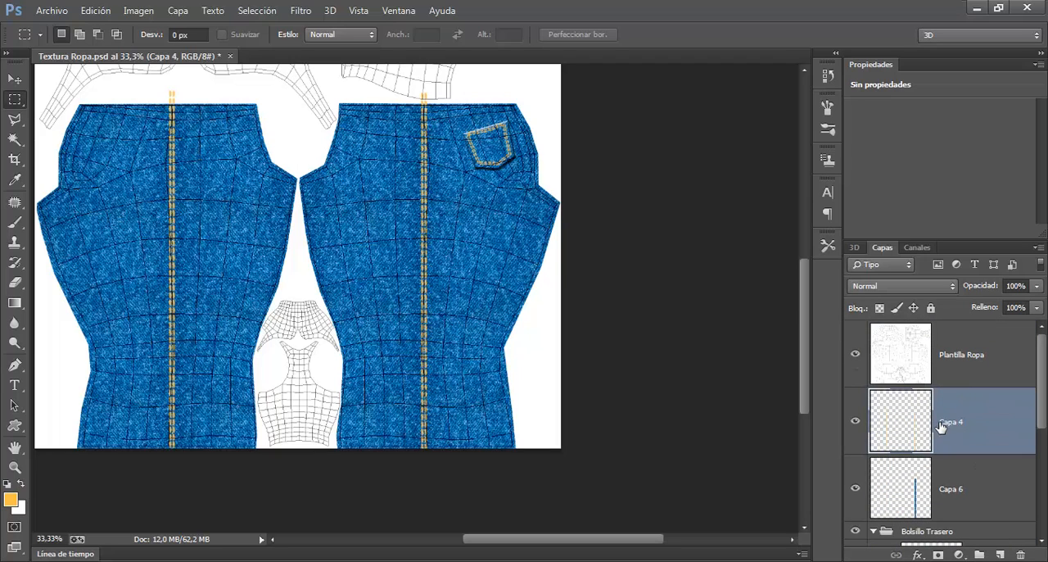
scroll(1045, 379, "down", 3)
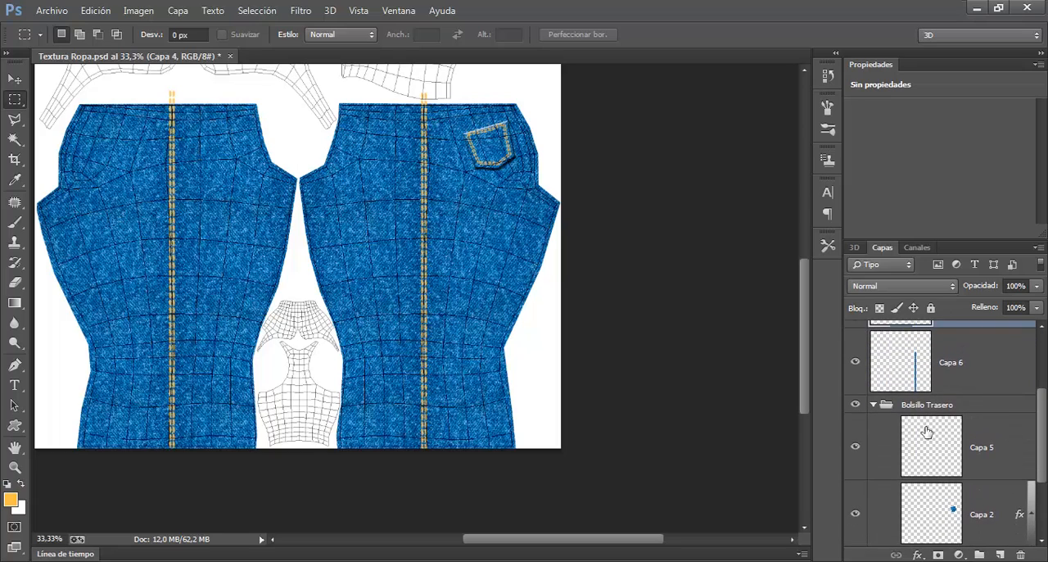
Step: Start a Bisel y relieve layer effect on the strip layer Capa 6
left_click(877, 406)
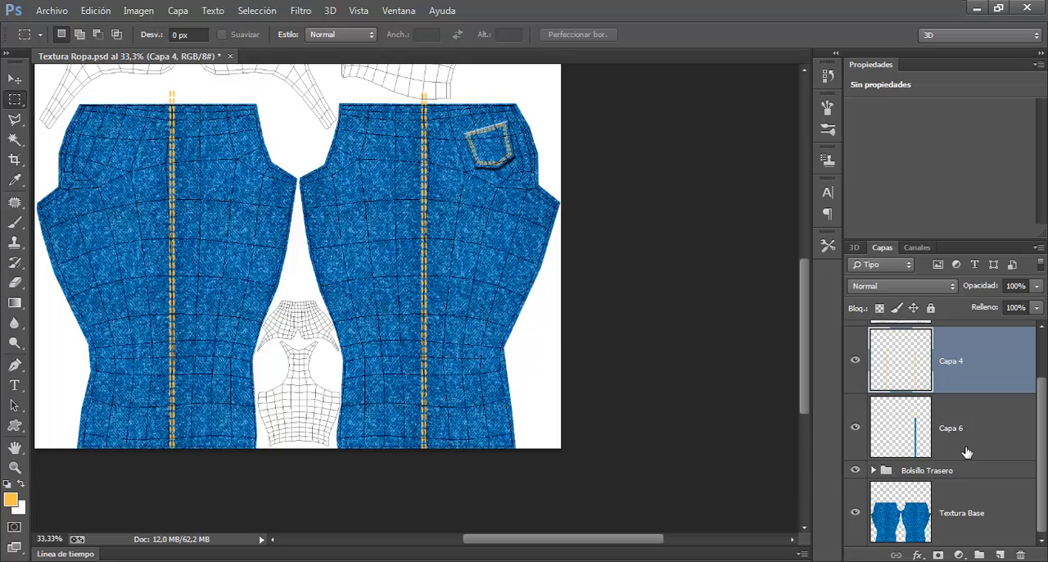
left_click(921, 447)
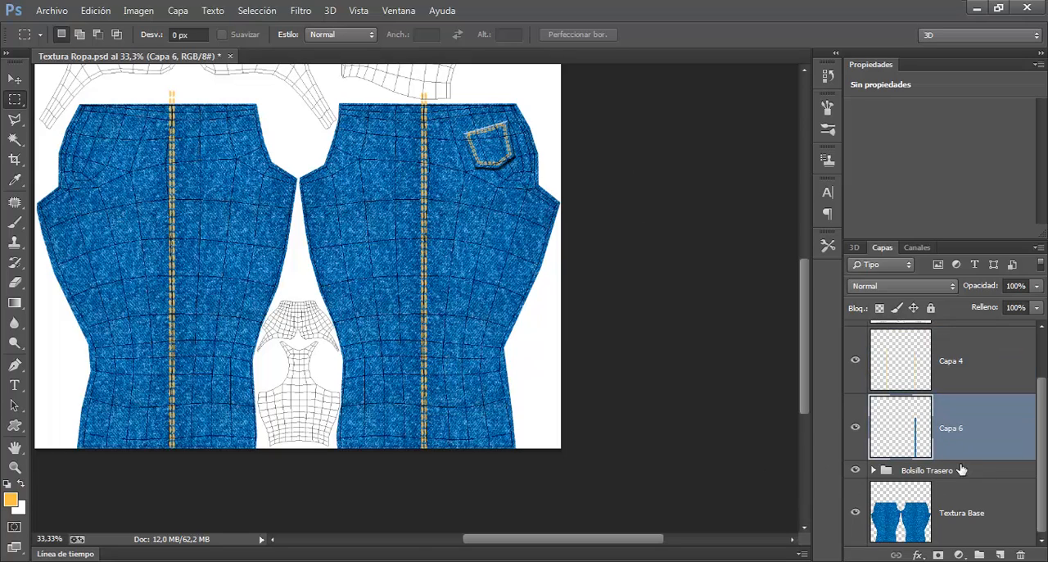
left_click(874, 470)
left_click_drag(1040, 395, 1042, 431)
left_click(1006, 395)
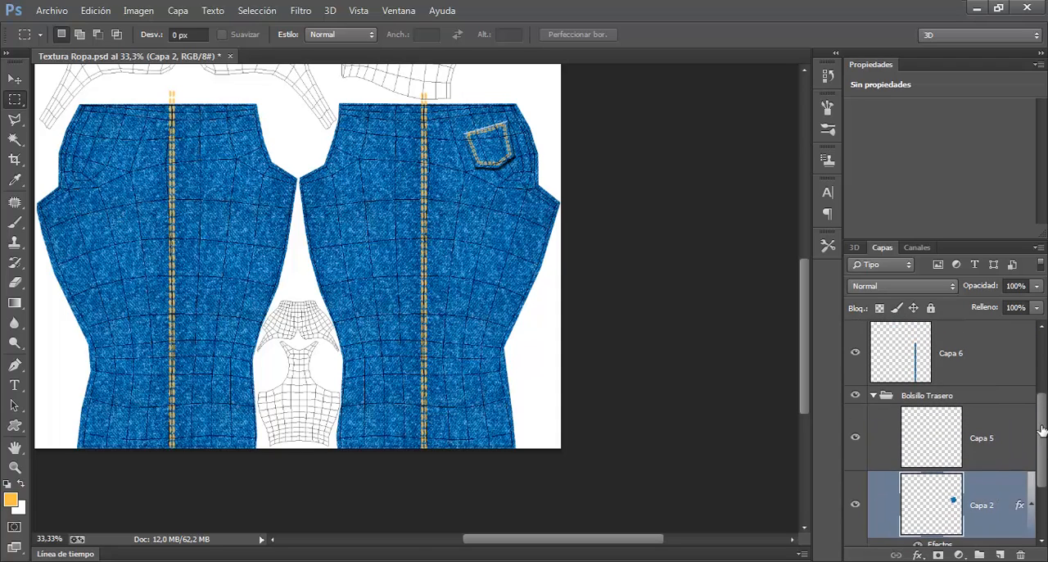
left_click(918, 365)
left_click(919, 555)
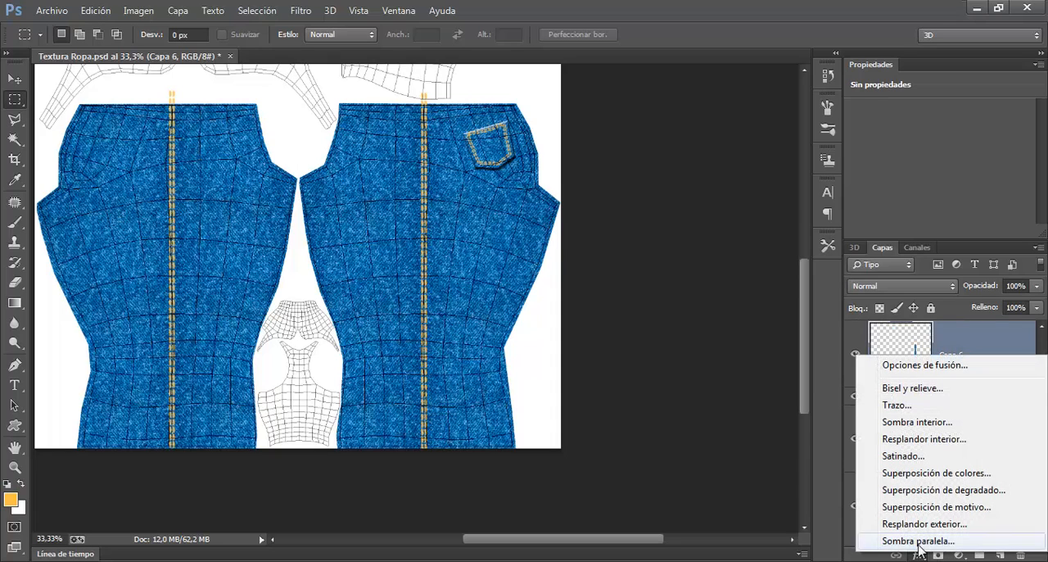
left_click(913, 391)
Step: Set the bevel's depth to 113%, size to 8 px, soften to 4 px, angle to 59° and altitude to 0°
left_click_drag(722, 52, 846, 19)
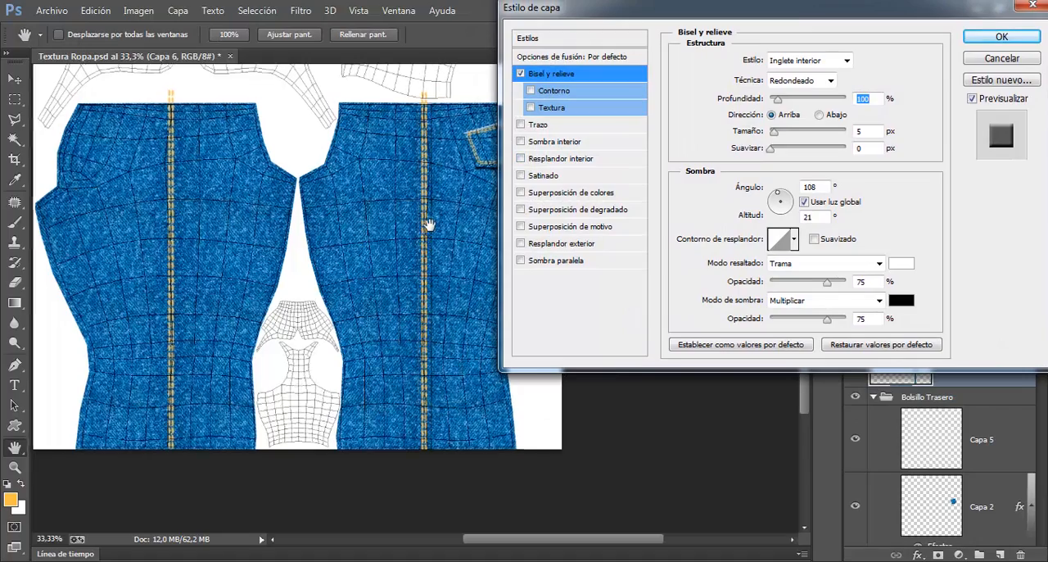
key("ctrl+plus")
key("ctrl+plus")
key("ctrl+plus")
left_click_drag(396, 260, 276, 278)
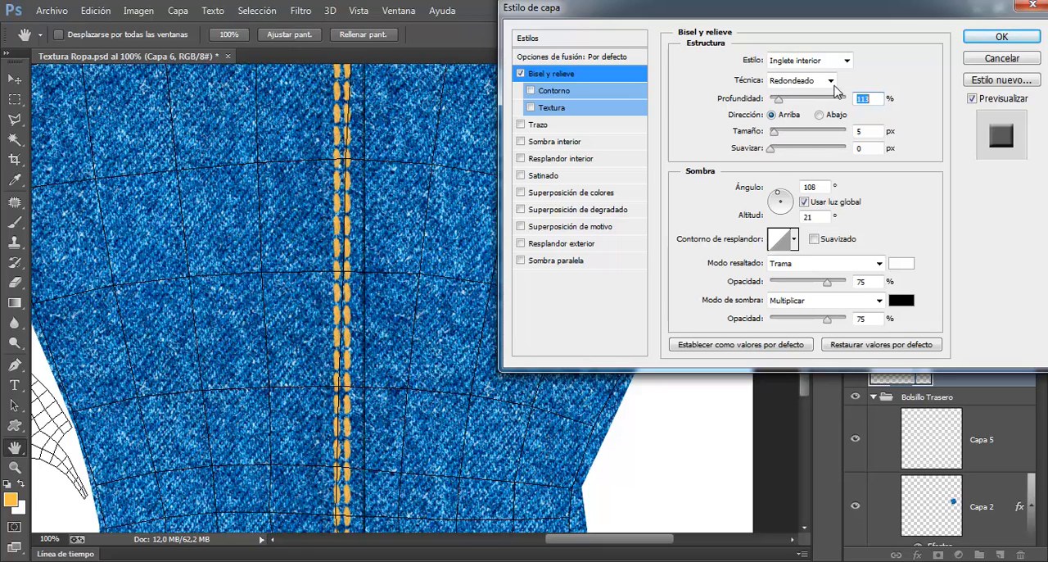
left_click_drag(778, 200, 805, 205)
left_click(805, 202)
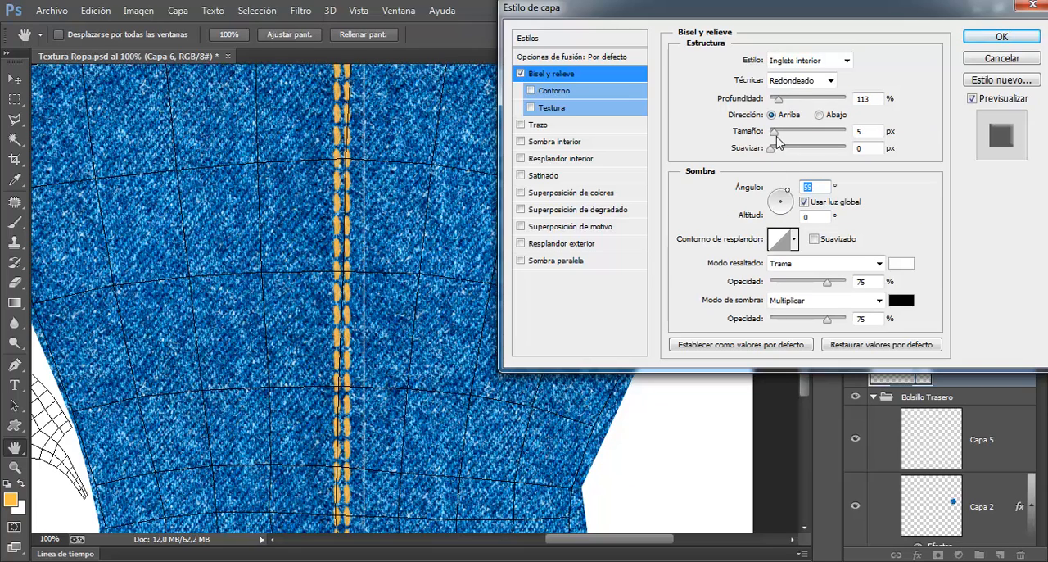
left_click_drag(775, 133, 791, 156)
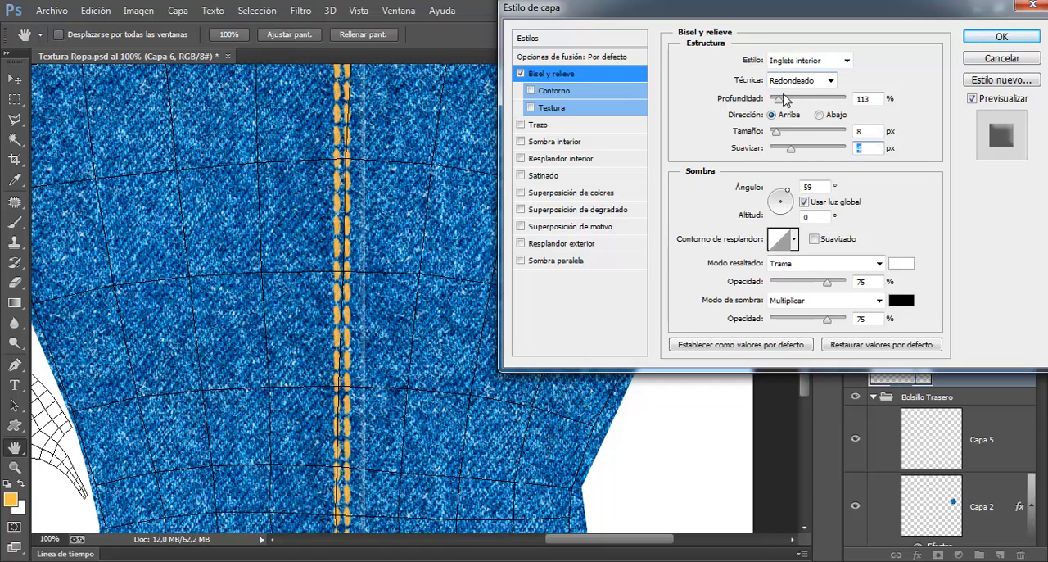
Step: Try the other bevel styles on the seam strip and settle on Relieve acolchado
left_click(801, 60)
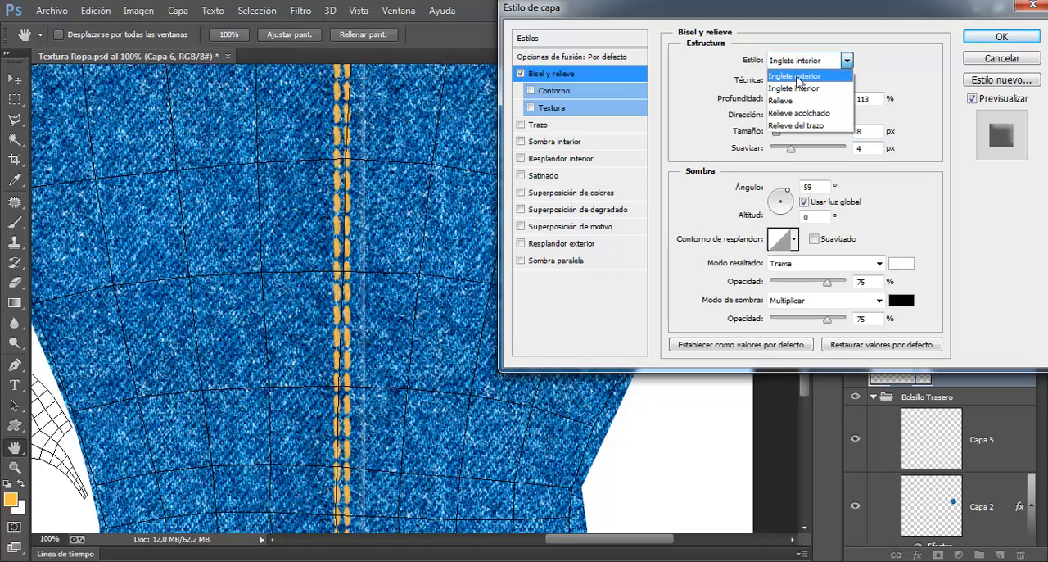
left_click(798, 71)
left_click(801, 61)
left_click(803, 87)
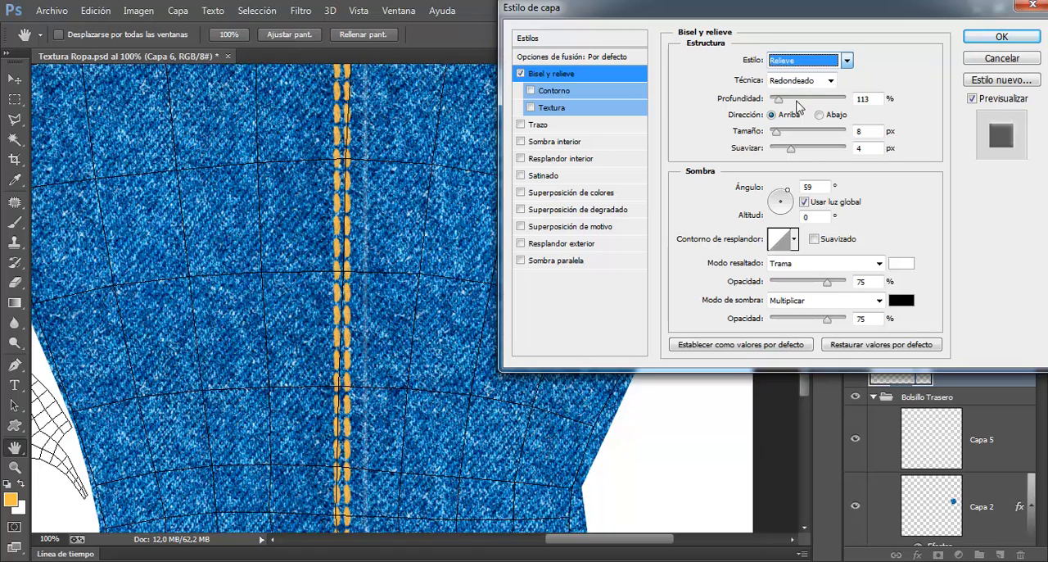
left_click(814, 64)
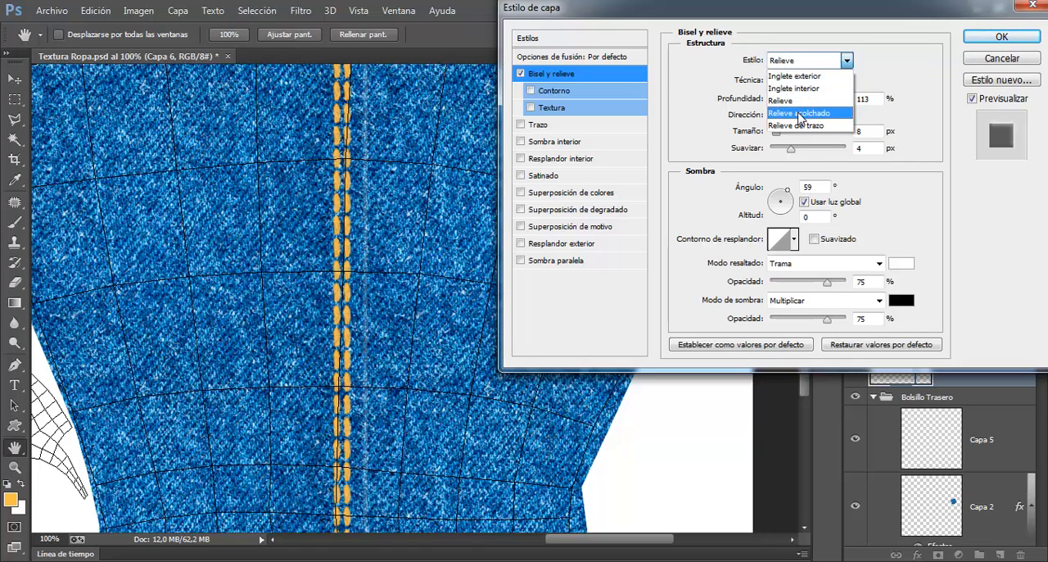
left_click(803, 115)
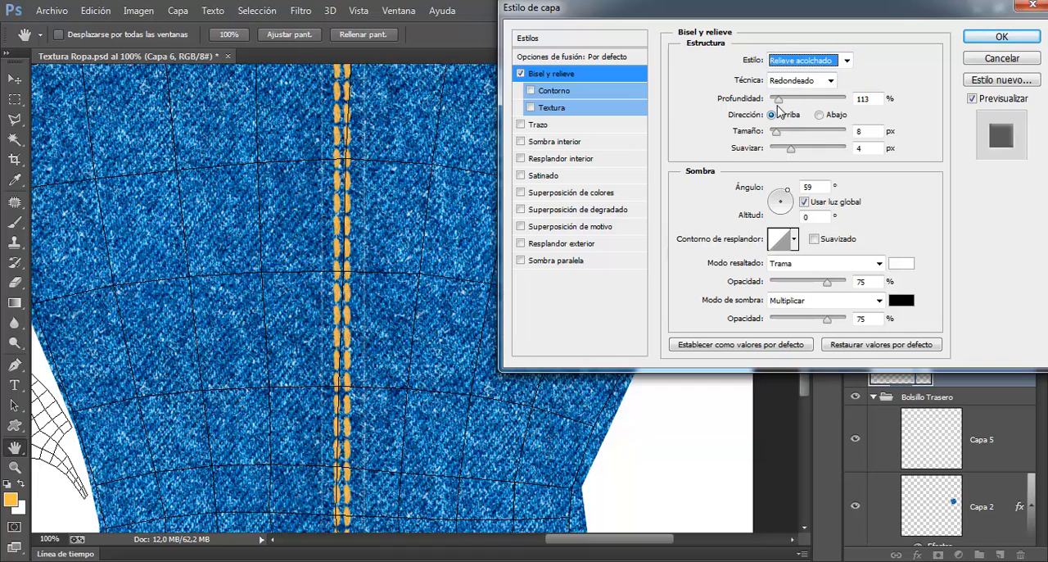
Step: Set the seam strip bevel's depth to 419%, size to 16 px and soften to 2 px
left_click_drag(783, 99, 806, 100)
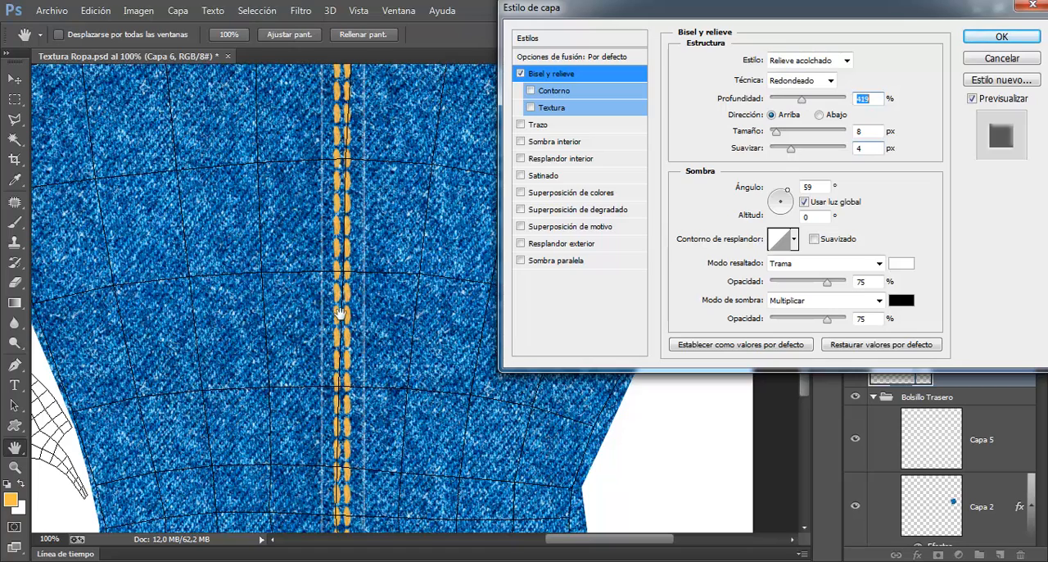
left_click_drag(776, 132, 784, 154)
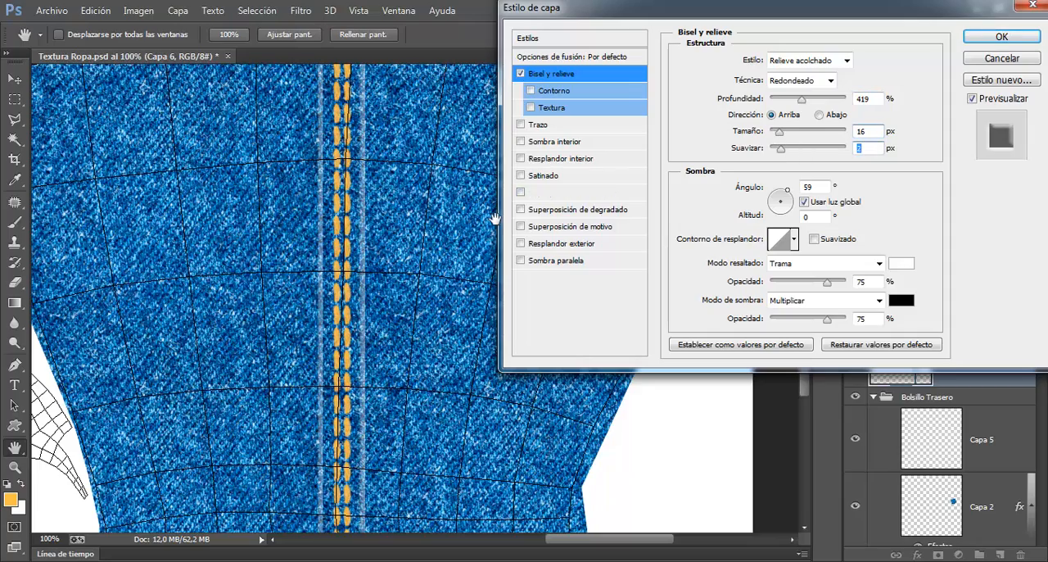
key("ctrl+minus")
key("ctrl+minus")
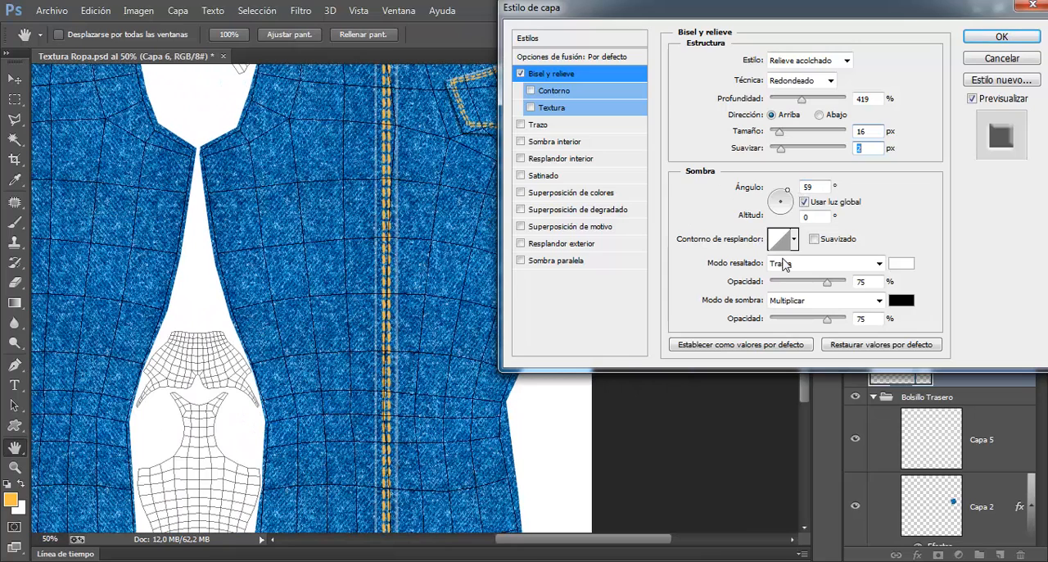
Step: Set the bevel's angle to 107°, altitude to 16° and highlight opacity to 21%, reduce the shadow opacity, and apply the style
left_click_drag(788, 197, 781, 198)
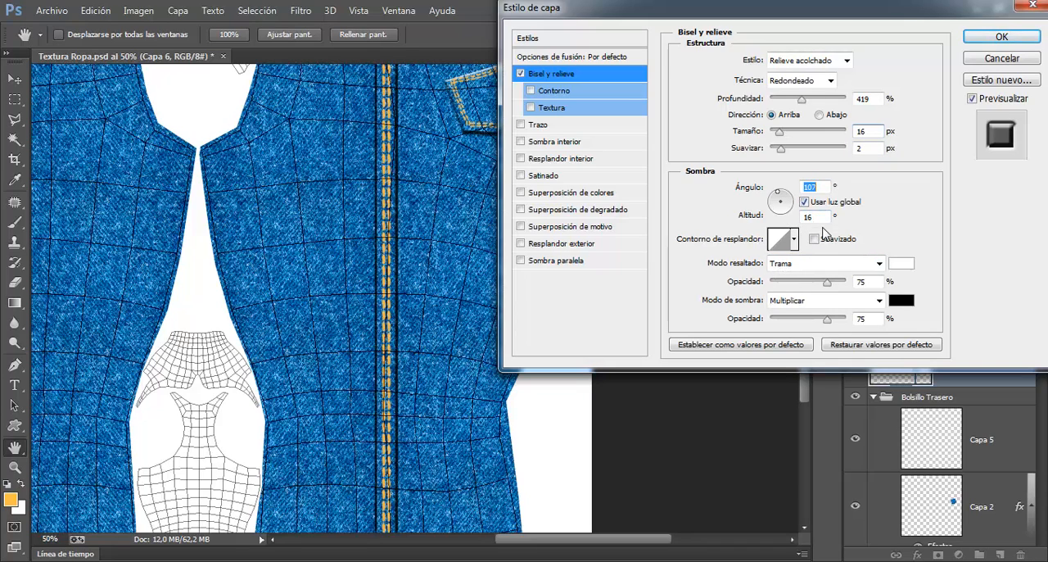
left_click_drag(828, 281, 787, 287)
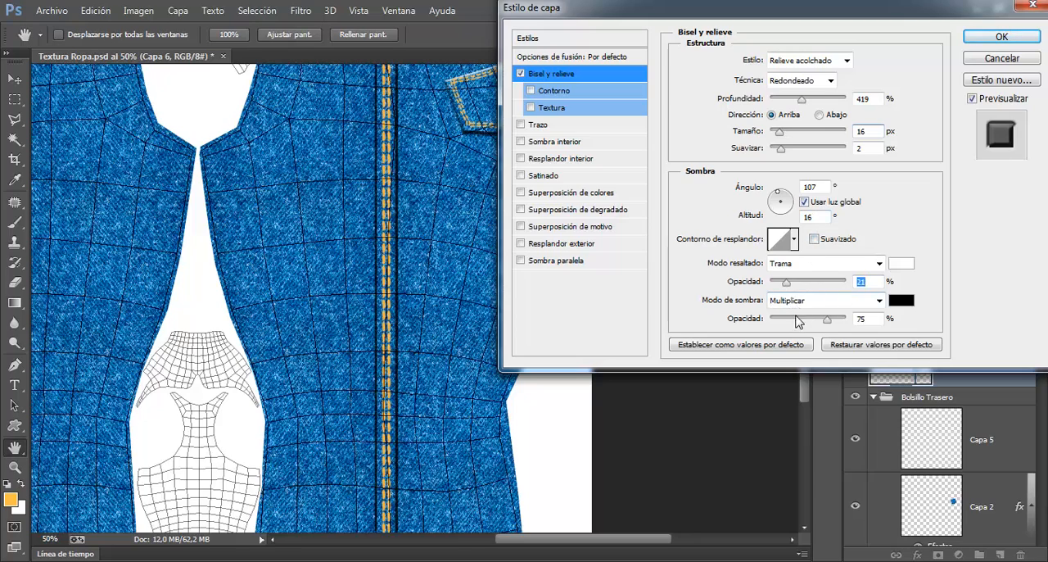
left_click_drag(828, 320, 792, 320)
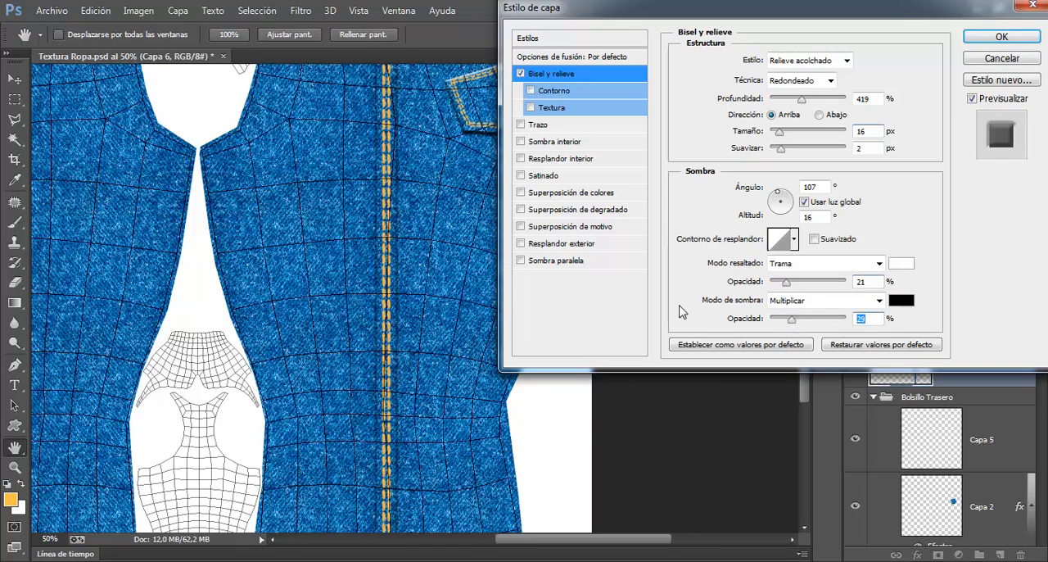
left_click_drag(882, 16, 844, 33)
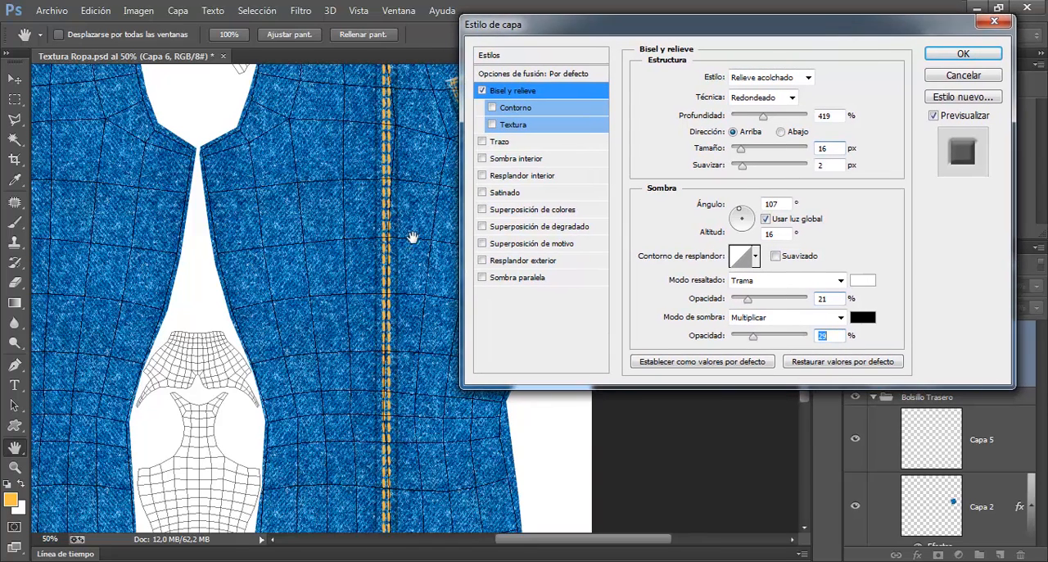
left_click_drag(754, 341, 760, 343)
left_click(942, 56)
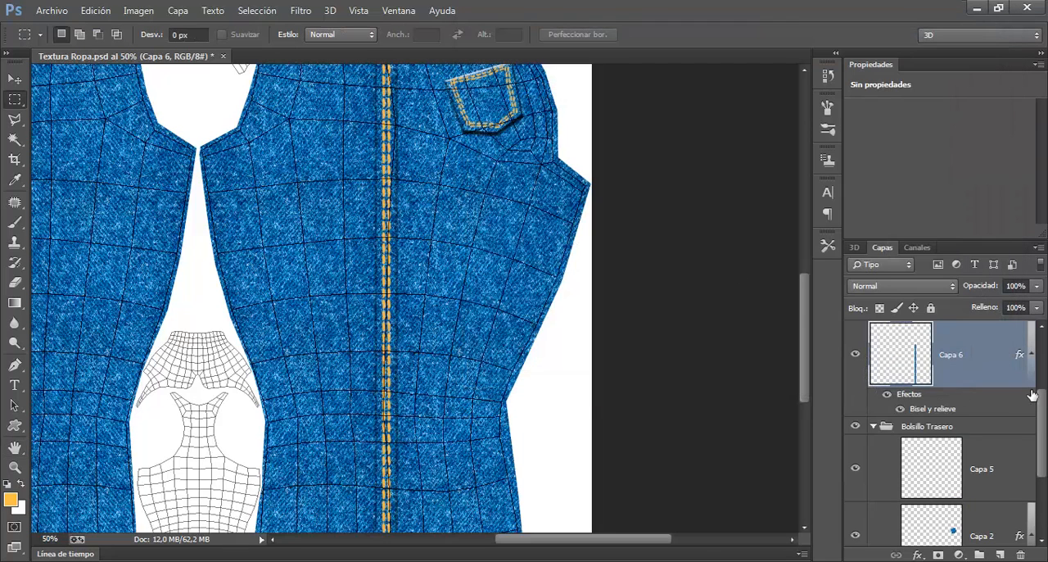
Step: Hide the Plantilla Ropa layer and save the texture file
left_click_drag(1041, 422, 1042, 336)
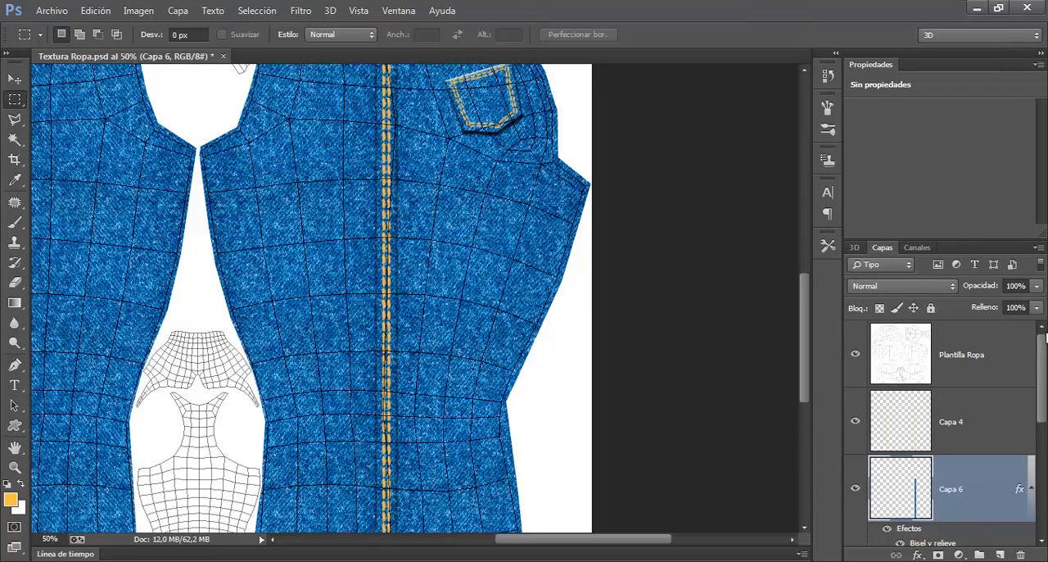
left_click(855, 354)
key("ctrl+minus")
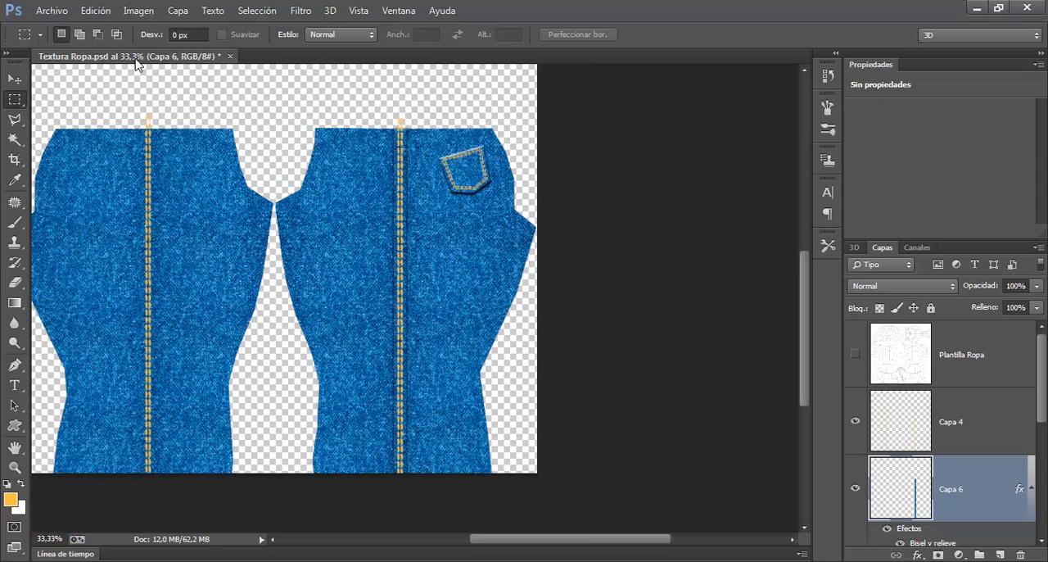
left_click(62, 10)
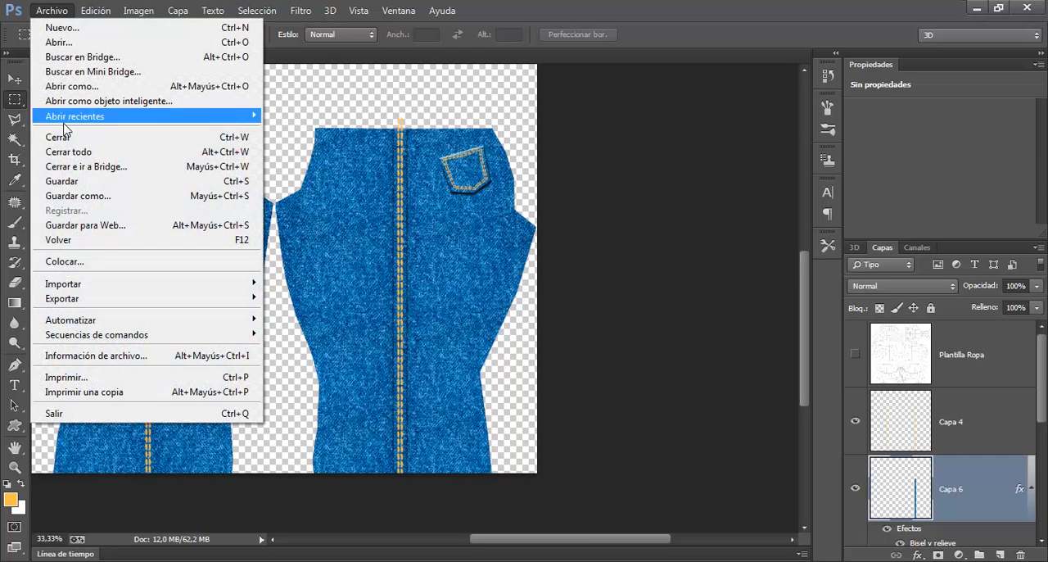
left_click(65, 182)
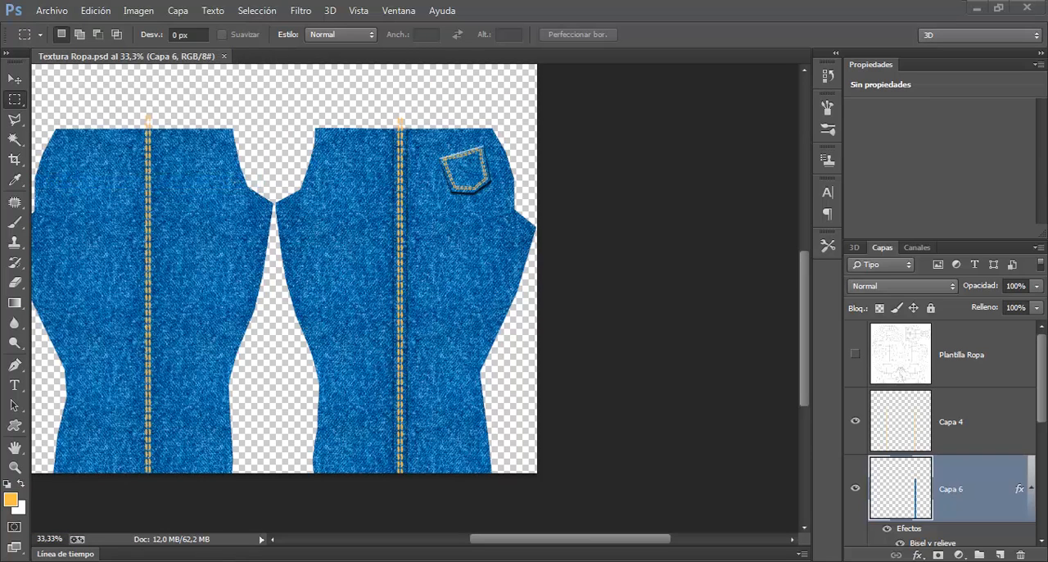
Step: Switch to 3ds Max, render the side of the jeans leg to check the seam, and close the render
key("alt+Tab")
left_click_drag(254, 328, 100, 313)
left_click(907, 48)
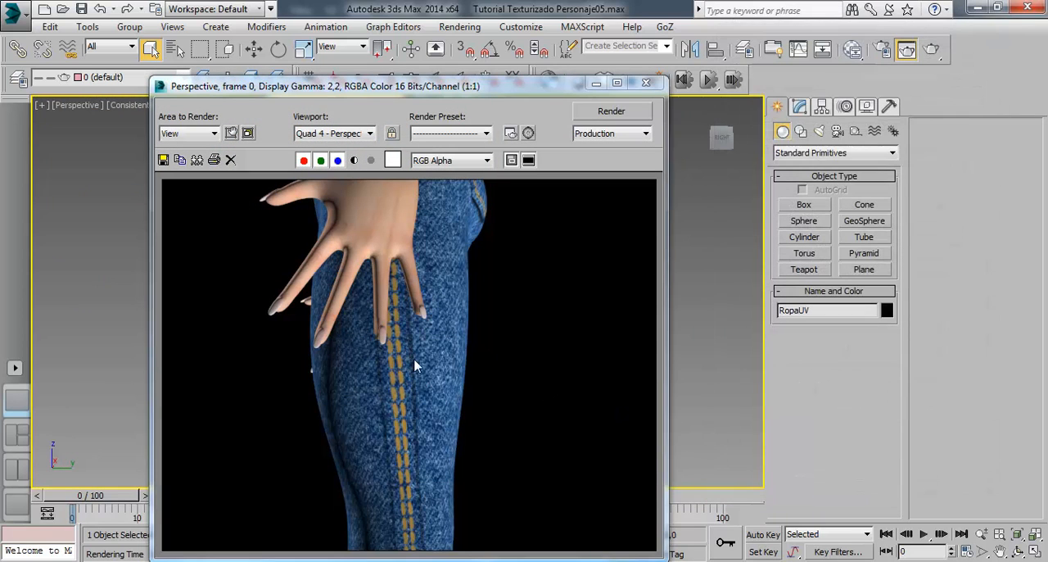
left_click(655, 84)
left_click_drag(352, 299, 426, 295)
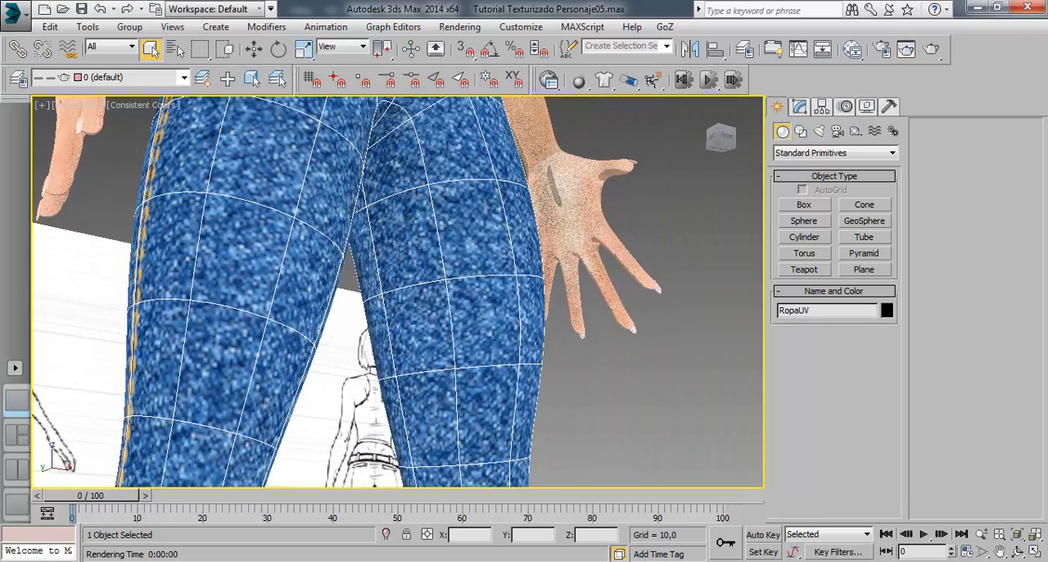
Step: Return to Photoshop and hide the side stitching layer Capa 4 and the strip layer Capa 6
key("alt+Tab")
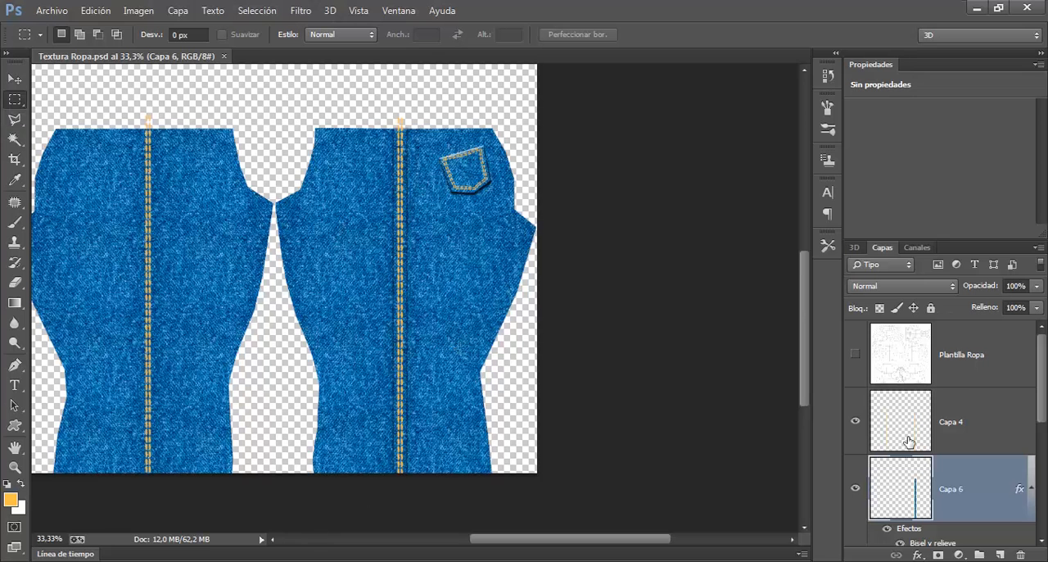
left_click(915, 438)
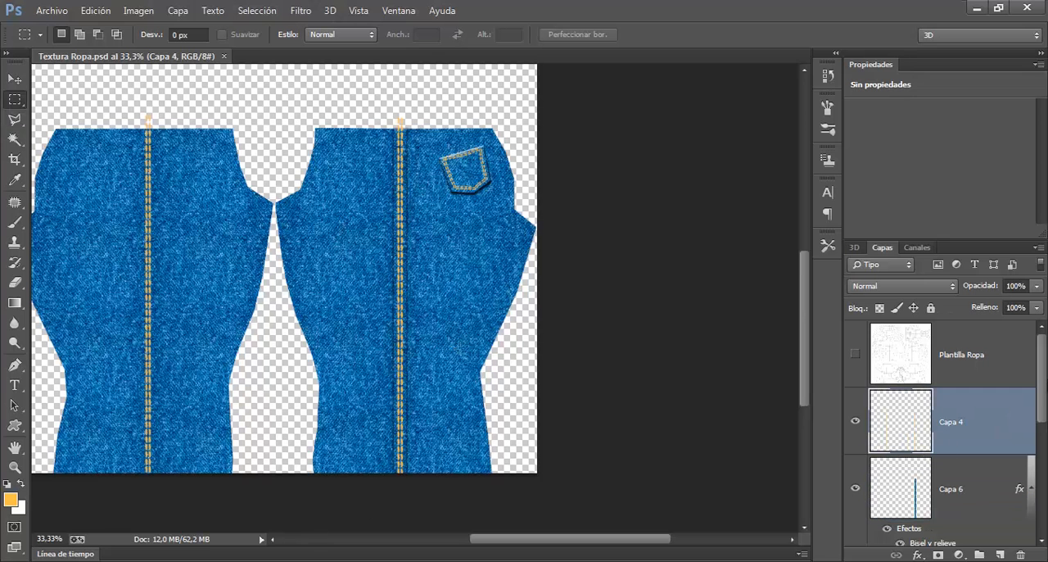
mouse_move(1043, 383)
left_mouse_down()
mouse_move(1045, 401)
mouse_move(1043, 385)
left_mouse_up()
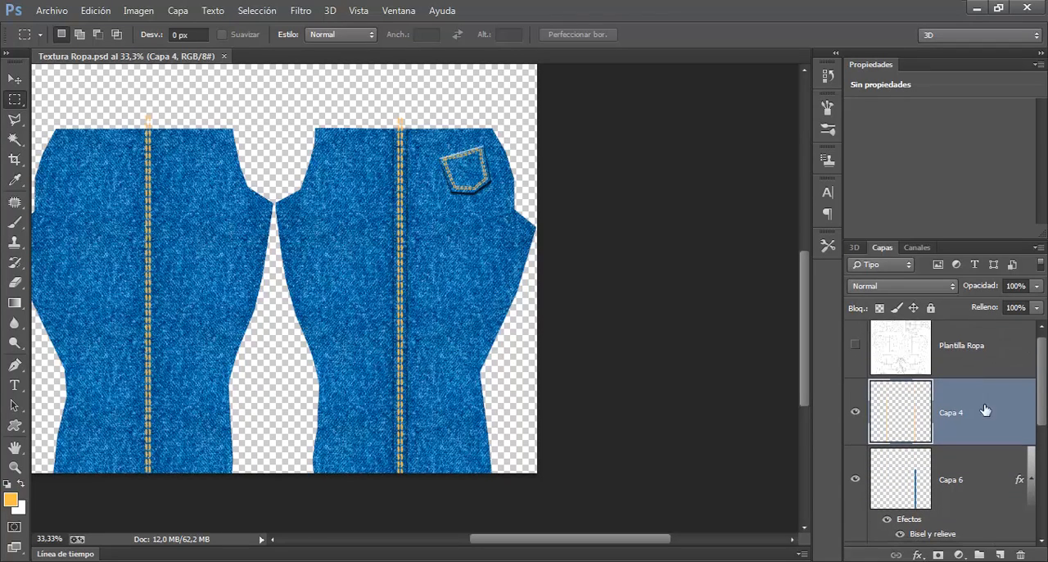
left_click(857, 415)
left_click(856, 480)
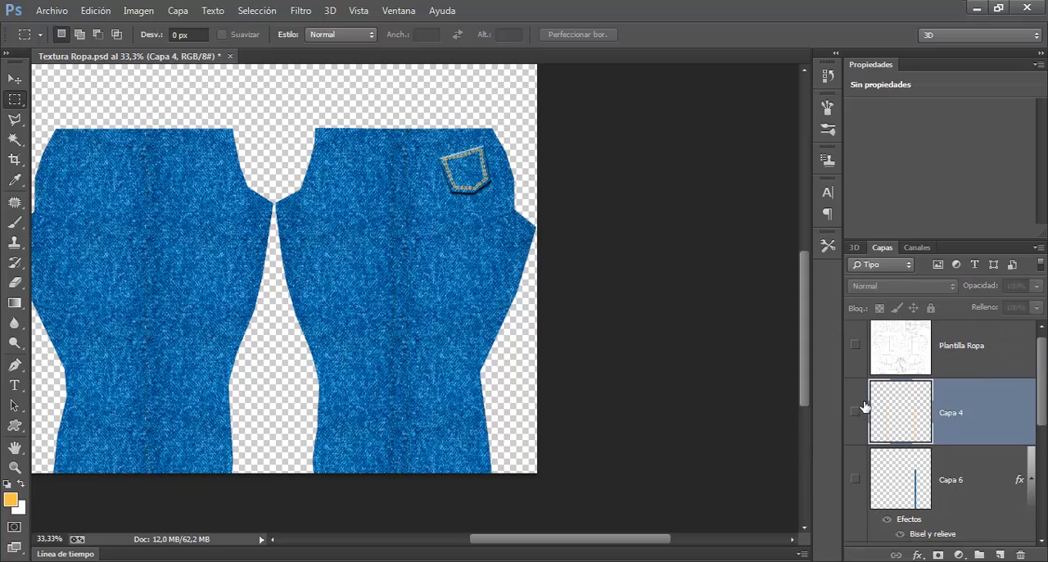
Step: Create a layer group named Bordes Laterales and move Capa 4 and Capa 6 into it
left_click(979, 555)
double_click(922, 390)
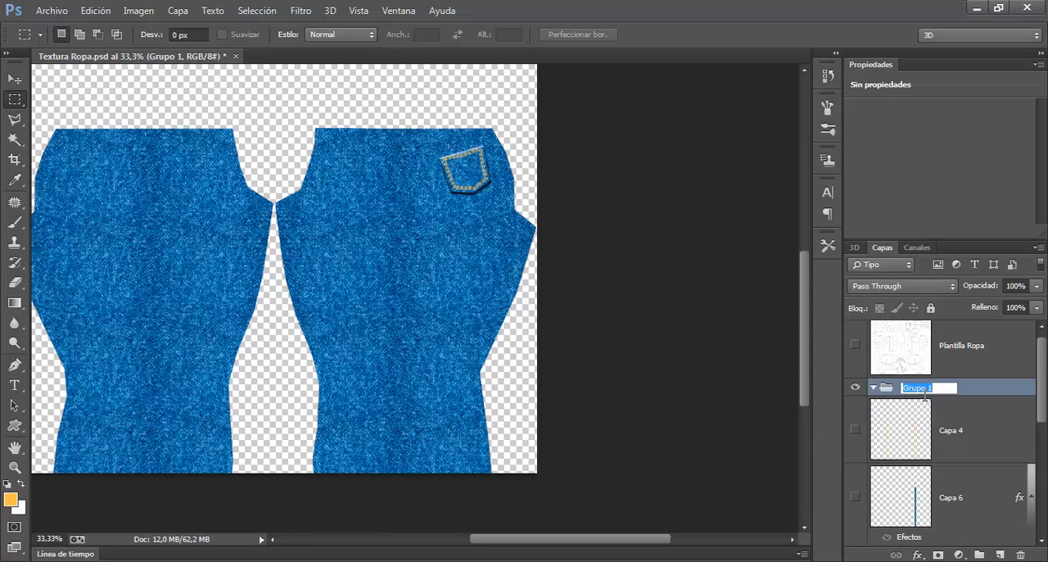
type("Bordes Laterales")
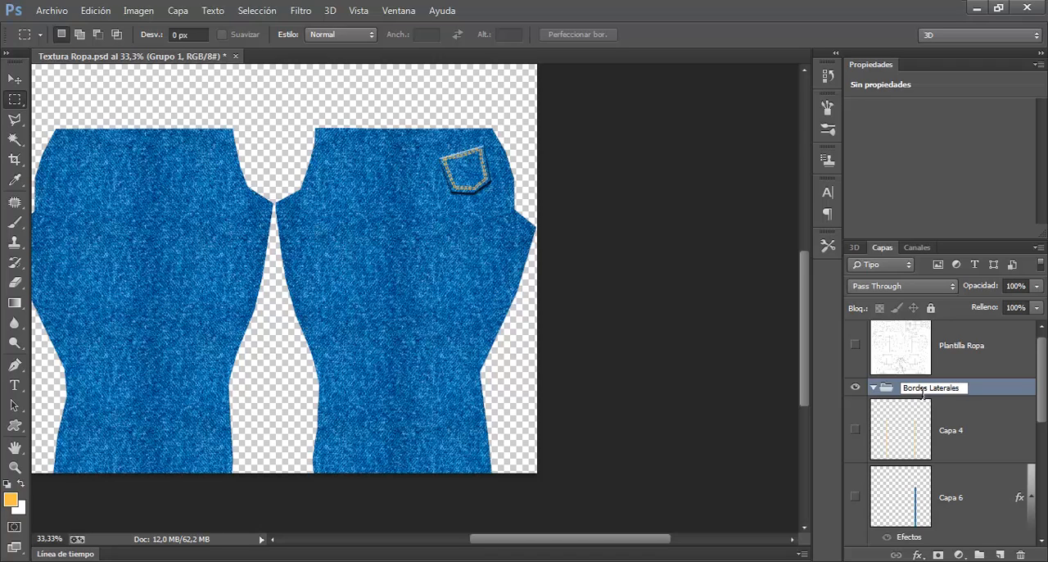
key("Return")
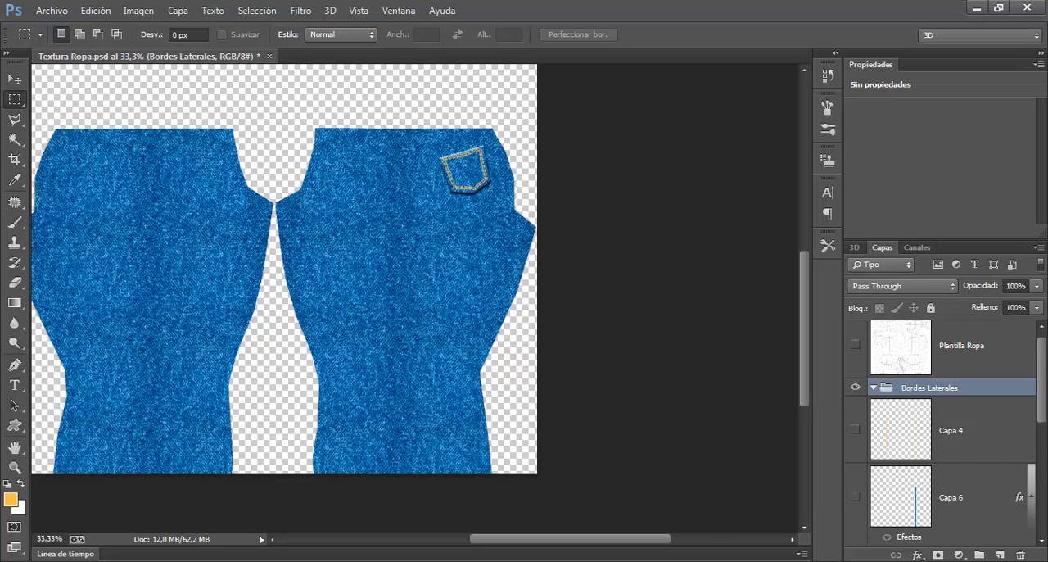
left_click_drag(944, 449, 957, 399)
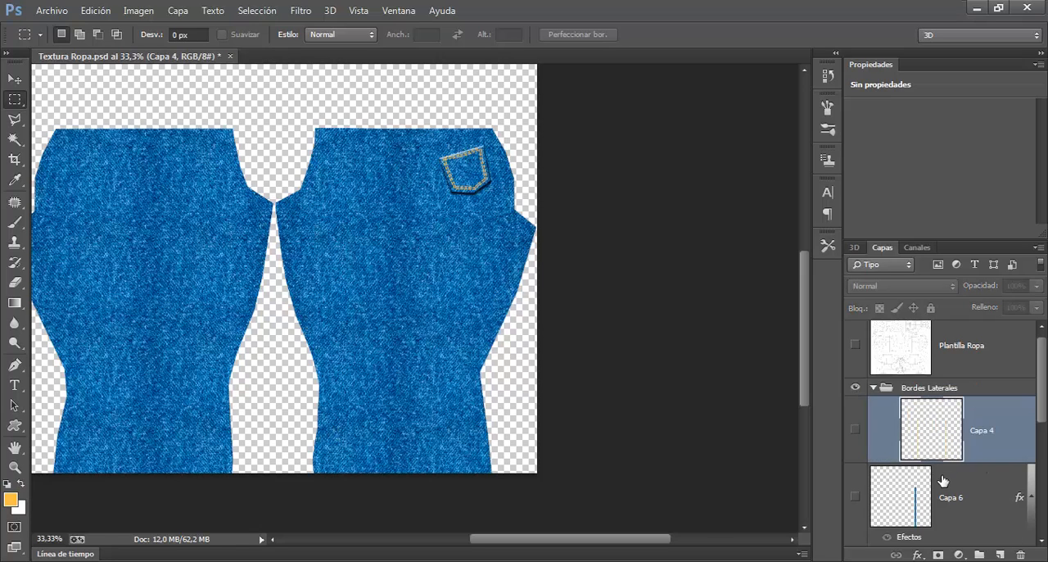
left_click_drag(957, 496, 914, 387)
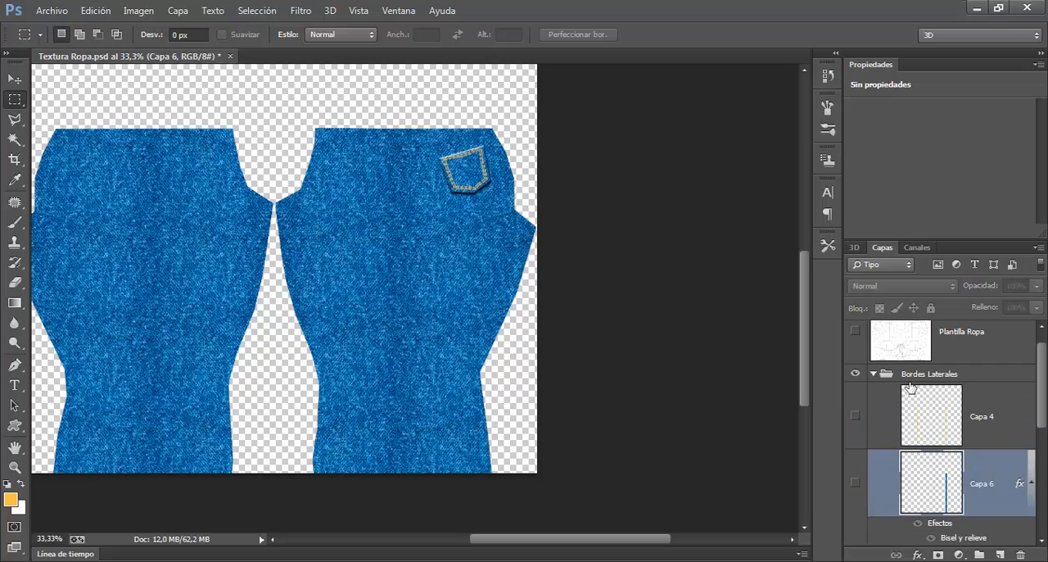
Step: Collapse the Bordes Laterales and Bolsillo Trasero groups, toggling Capa 2 and Capa 5 off and on to check the pocket layers
left_click(874, 374)
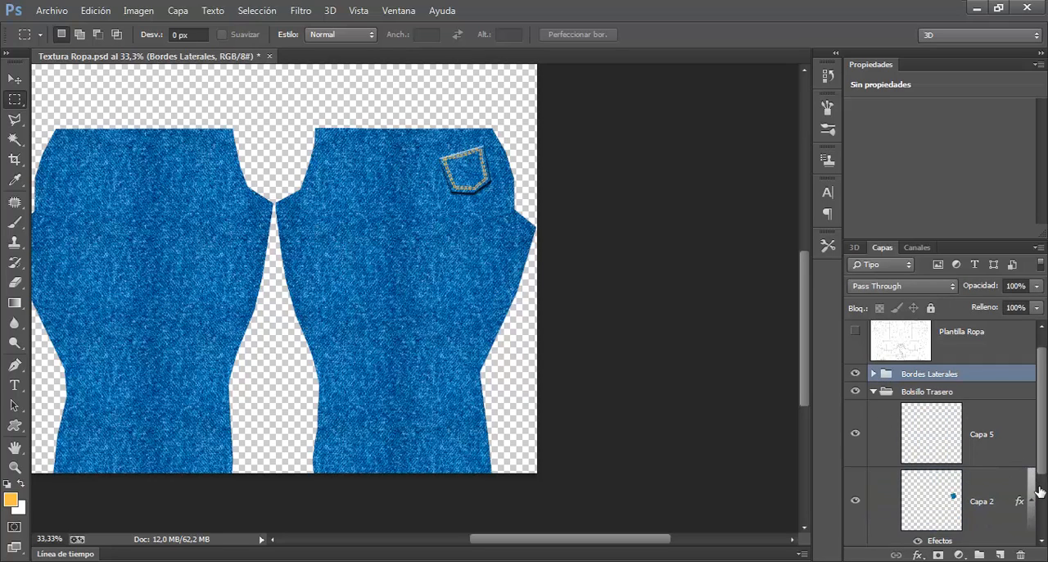
left_click(858, 500)
left_click(860, 502)
left_click(859, 435)
left_click(858, 435)
left_click(874, 391)
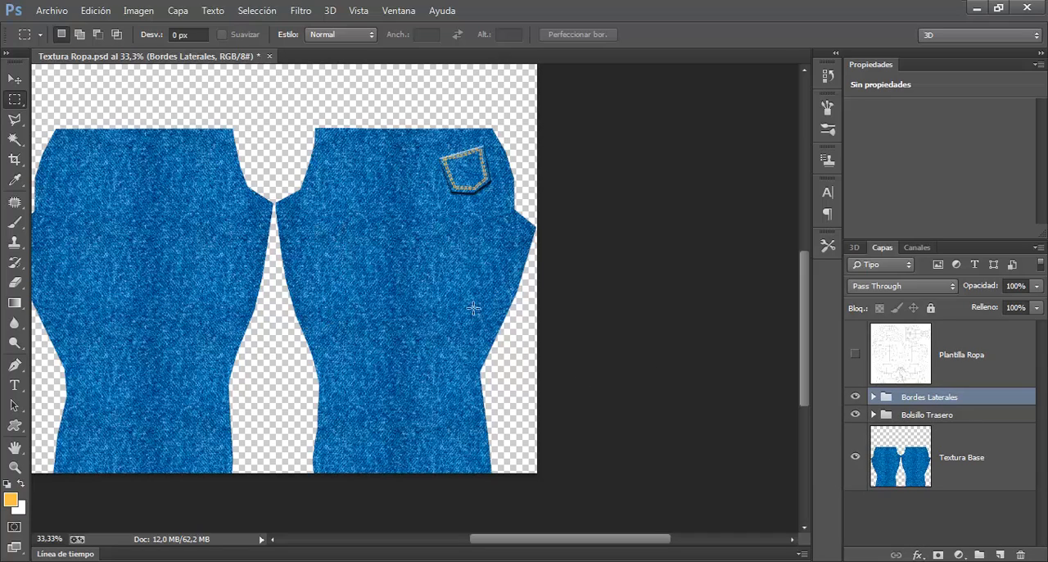
Step: Expand the Bordes Laterales group and add a new empty layer above Capa 4
left_click(874, 397)
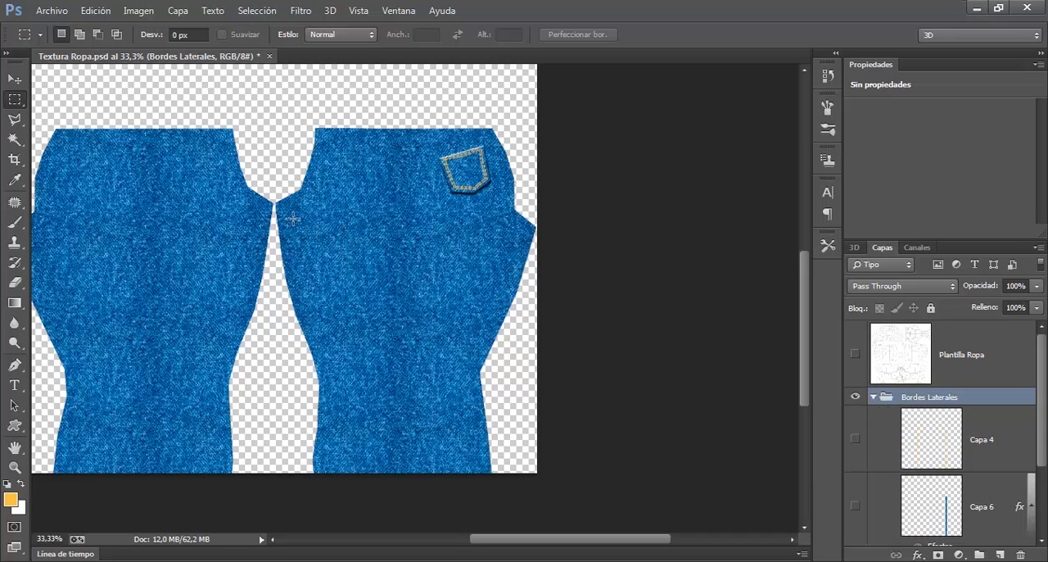
left_click(952, 447)
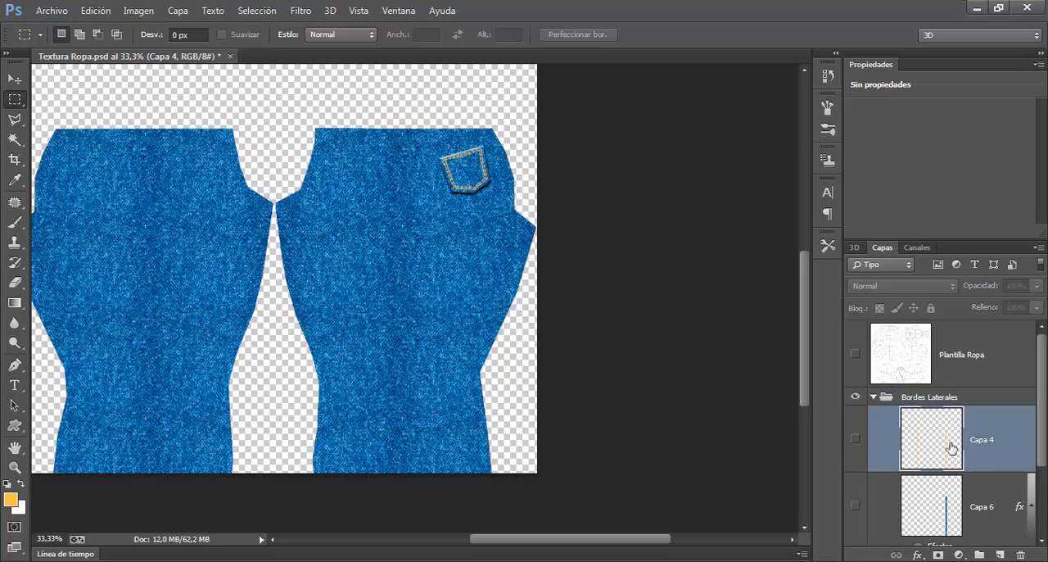
left_click(1000, 554)
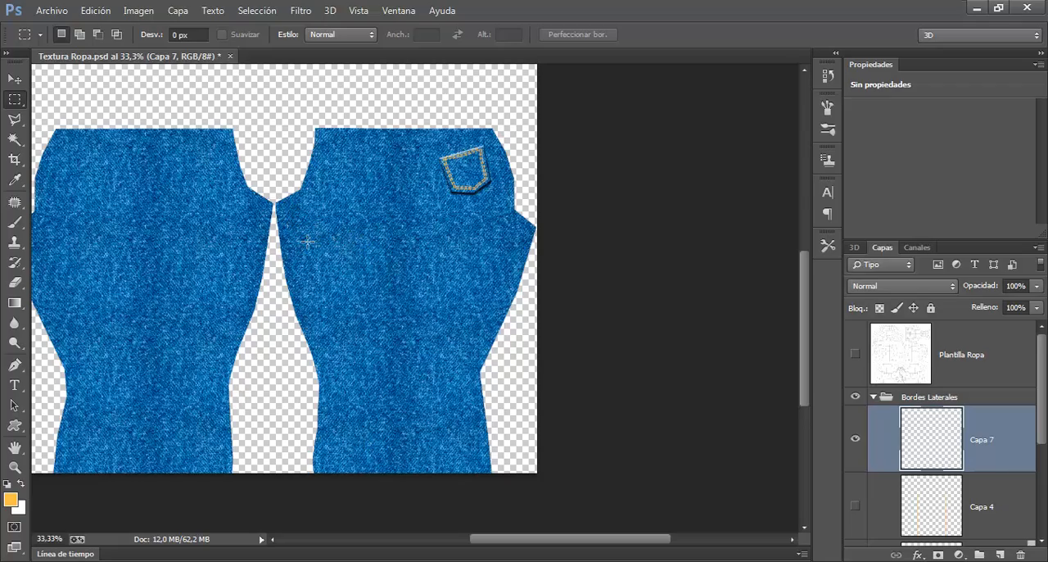
Step: Try a size 17 stitching brush stroke down the right leg's inner edge, show Capa 4 for comparison, and undo the stroke
key("ctrl+plus")
left_click_drag(309, 242, 404, 234)
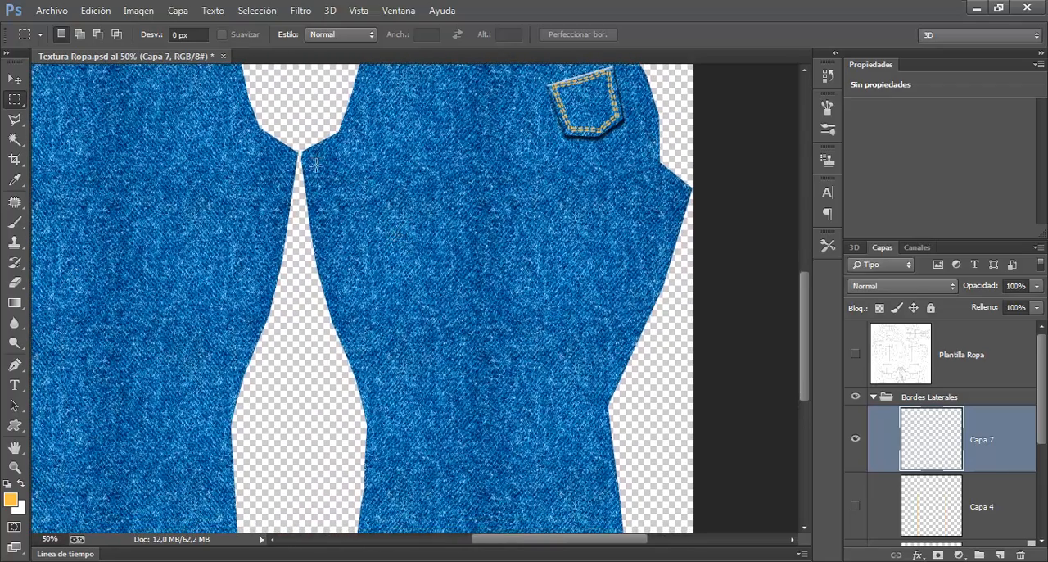
right_click(477, 169)
key("Escape")
left_click(14, 222)
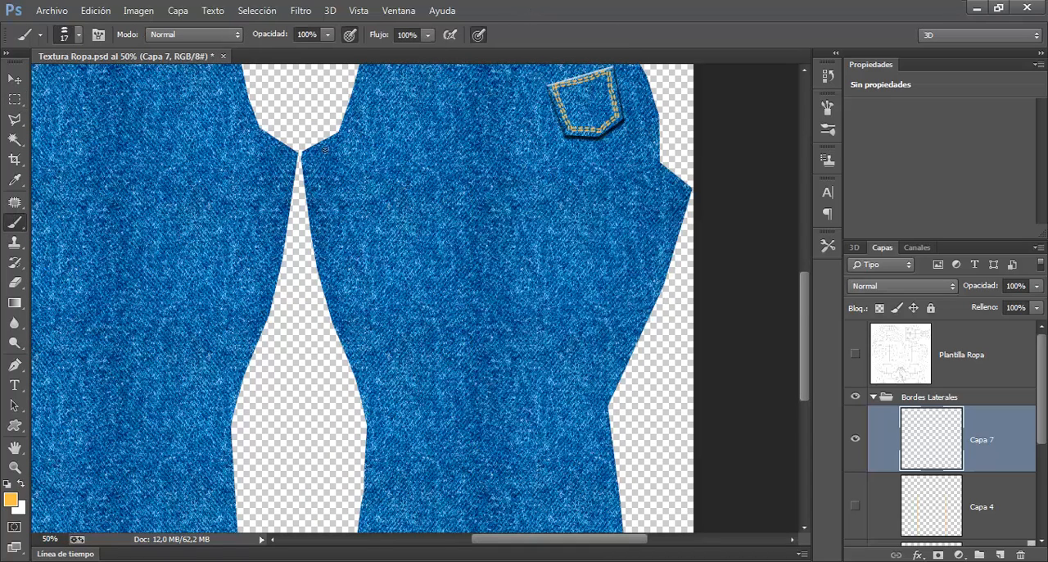
left_click_drag(311, 154, 319, 199)
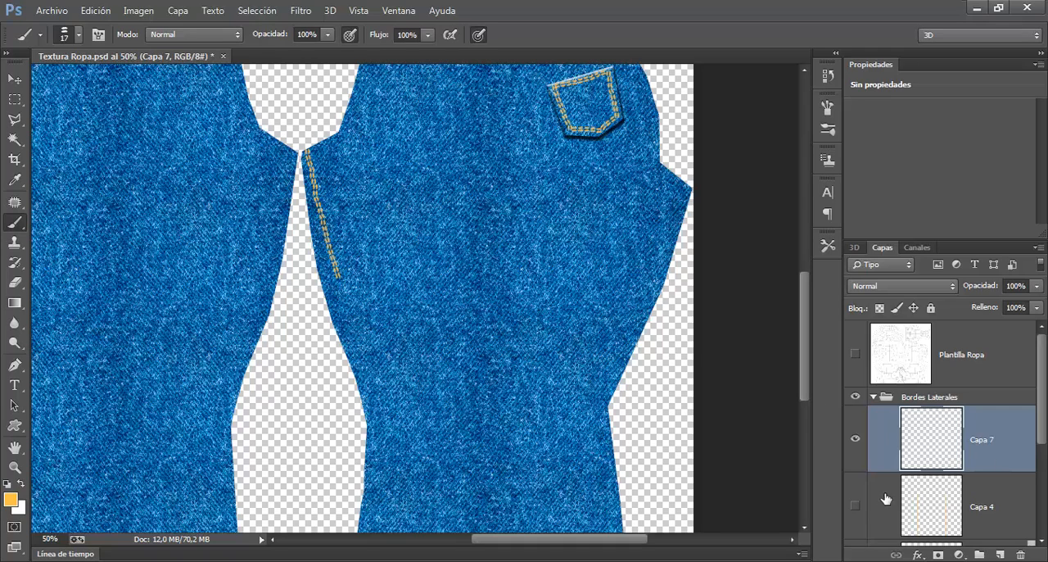
left_click(855, 506)
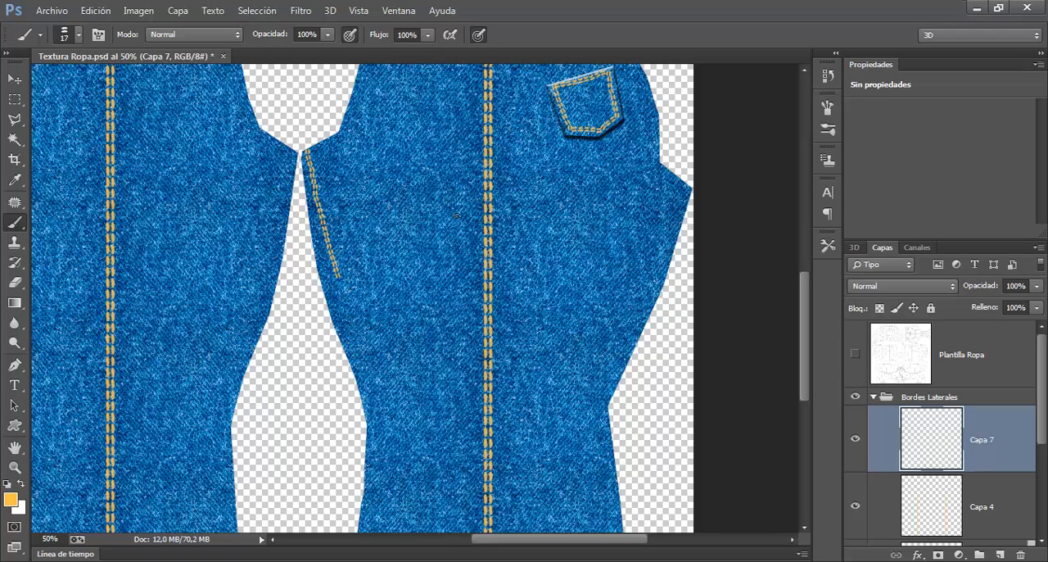
key("ctrl+z")
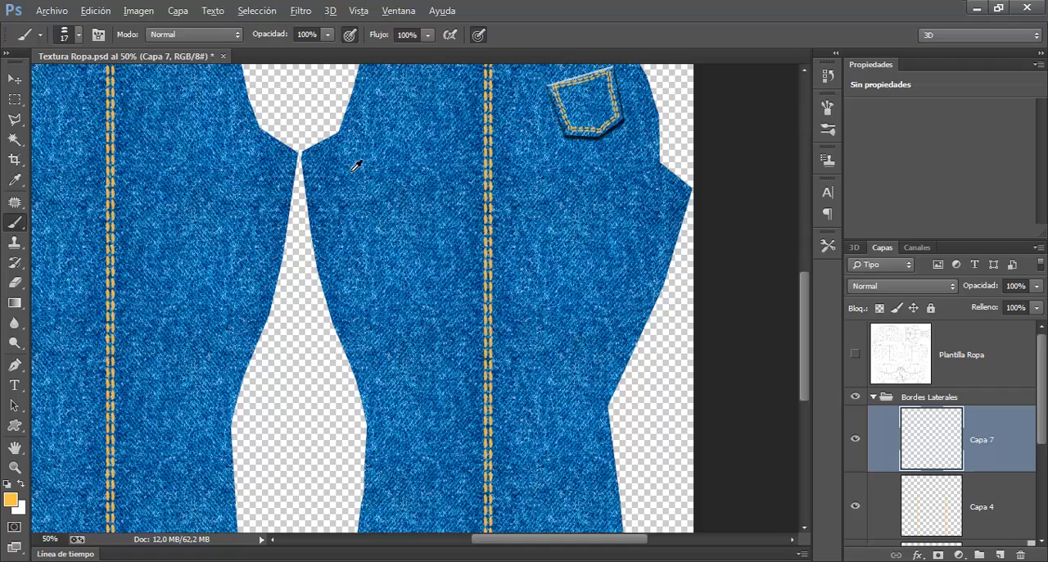
Step: Set the stitching brush size to 33, try a stroke down the right leg's inner edge, and undo it
right_click(352, 164, "alt")
left_click_drag(315, 154, 346, 280)
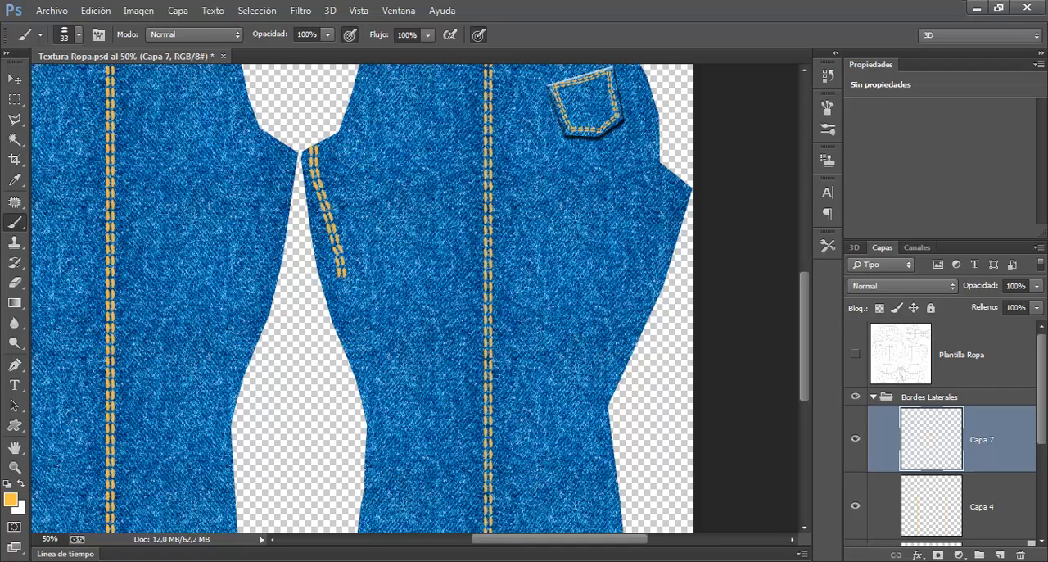
key("ctrl+z")
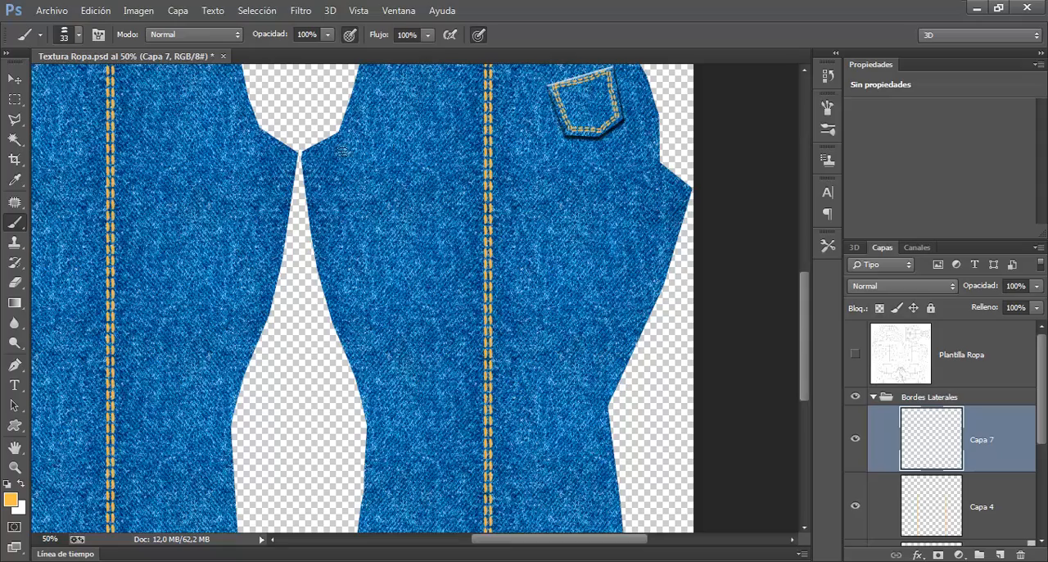
Step: Show the Plantilla Ropa wireframe layer over the whole jeans texture
left_click_drag(490, 385, 513, 290)
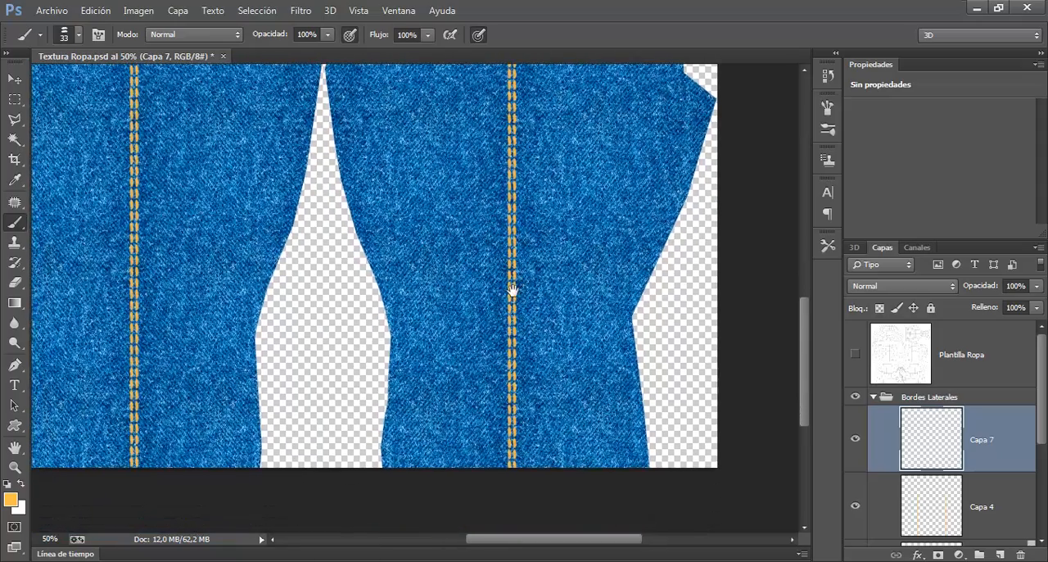
key("ctrl+minus")
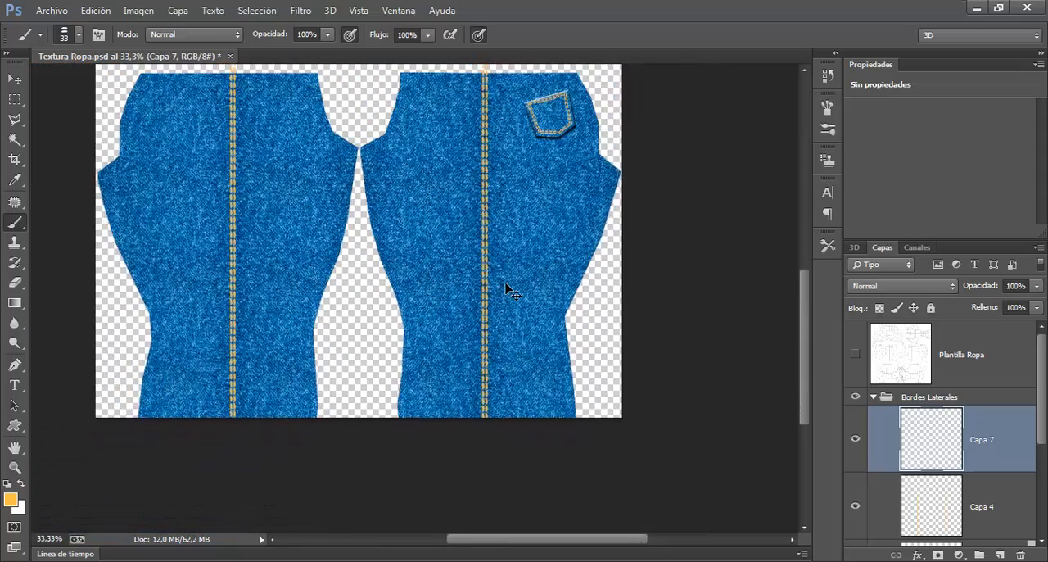
left_click(855, 355)
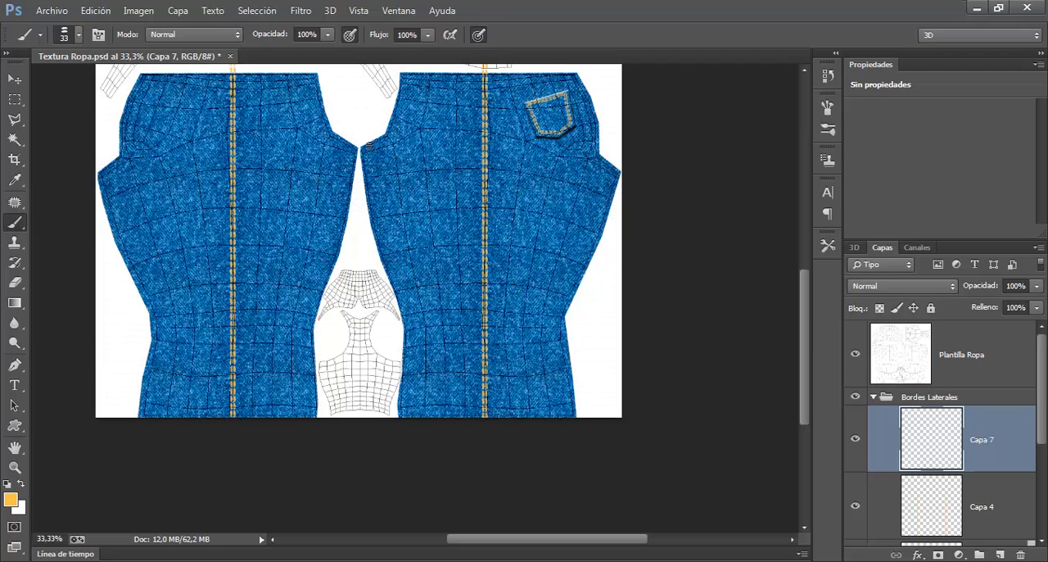
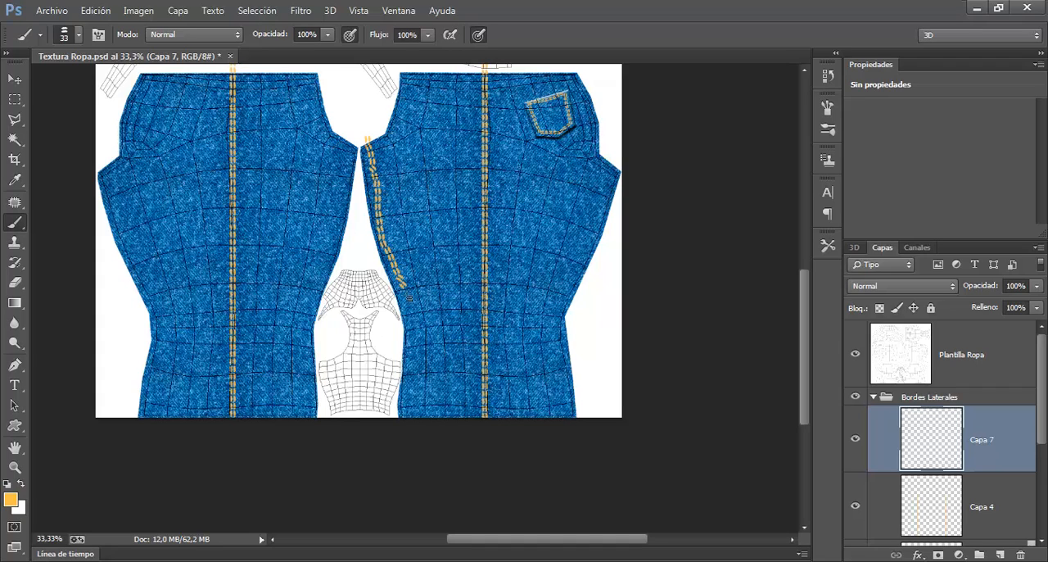
Step: Try a double-stitch stroke down the right leg's inner edge, save it, check it on the 3ds Max model, and undo the stroke
left_click_drag(412, 411, 409, 438)
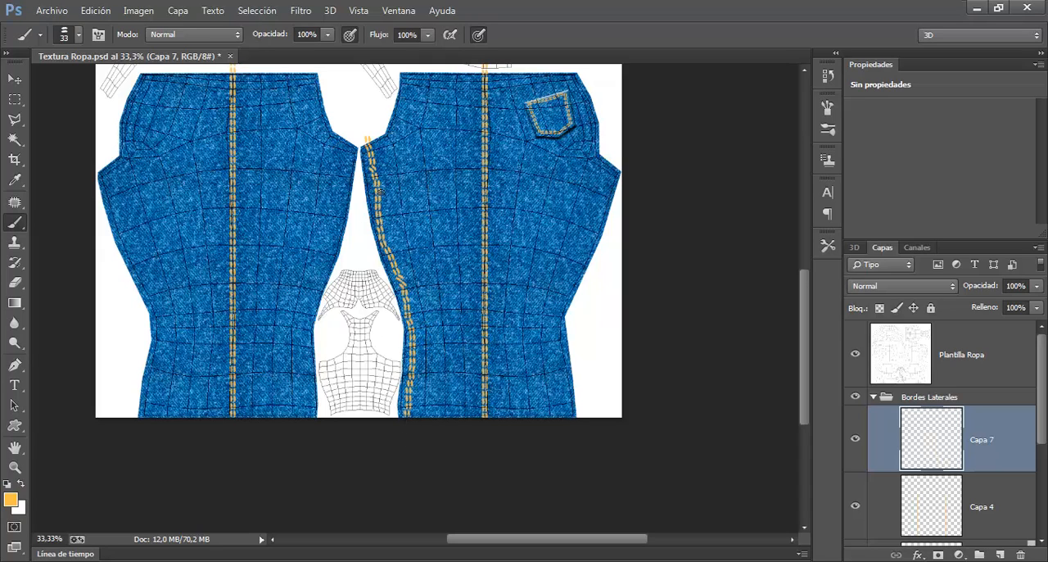
key("ctrl+s")
key("alt+Tab")
left_click_drag(315, 380, 381, 241)
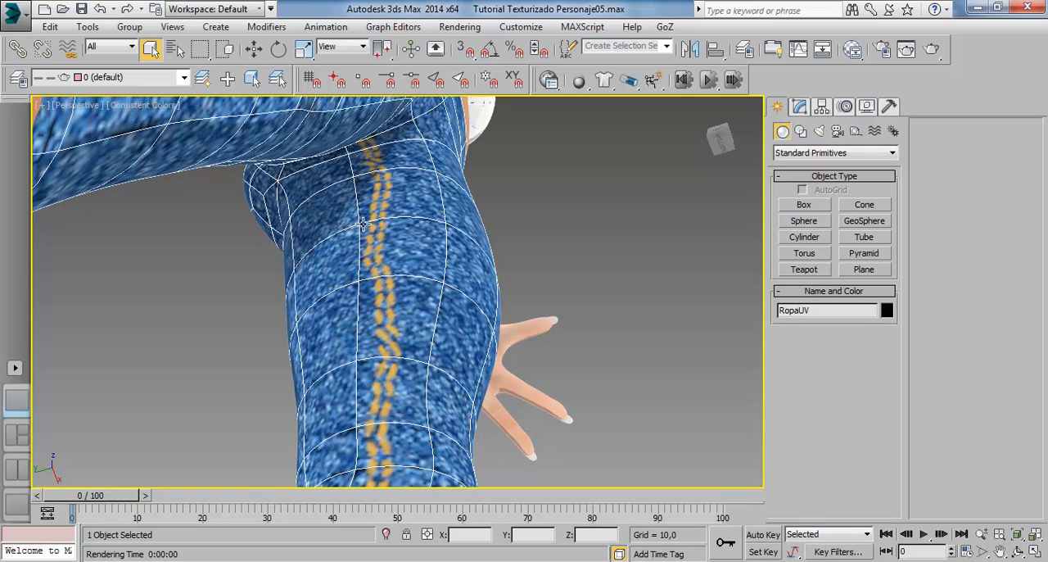
left_click(321, 561)
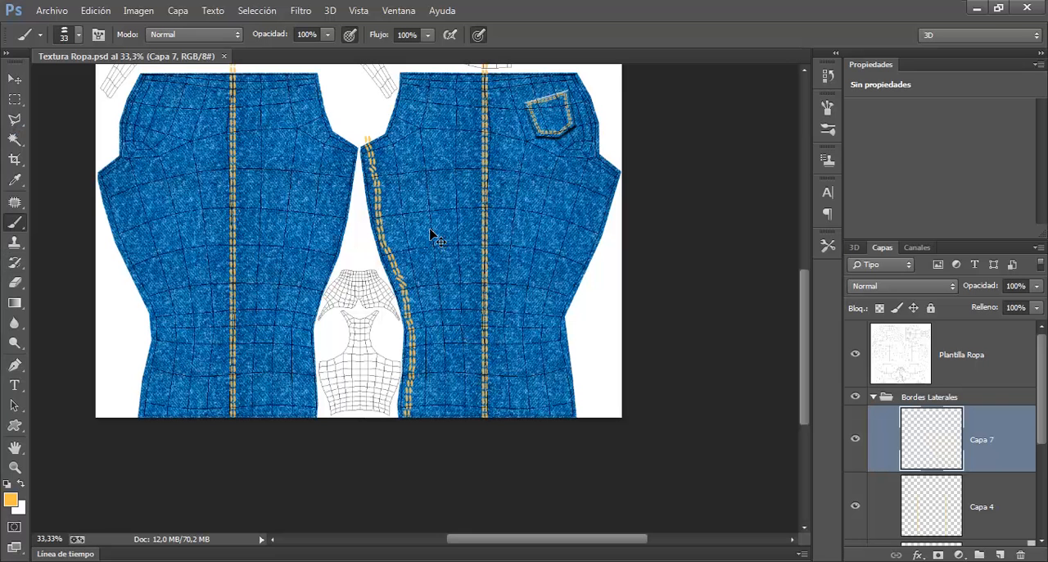
key("ctrl+z")
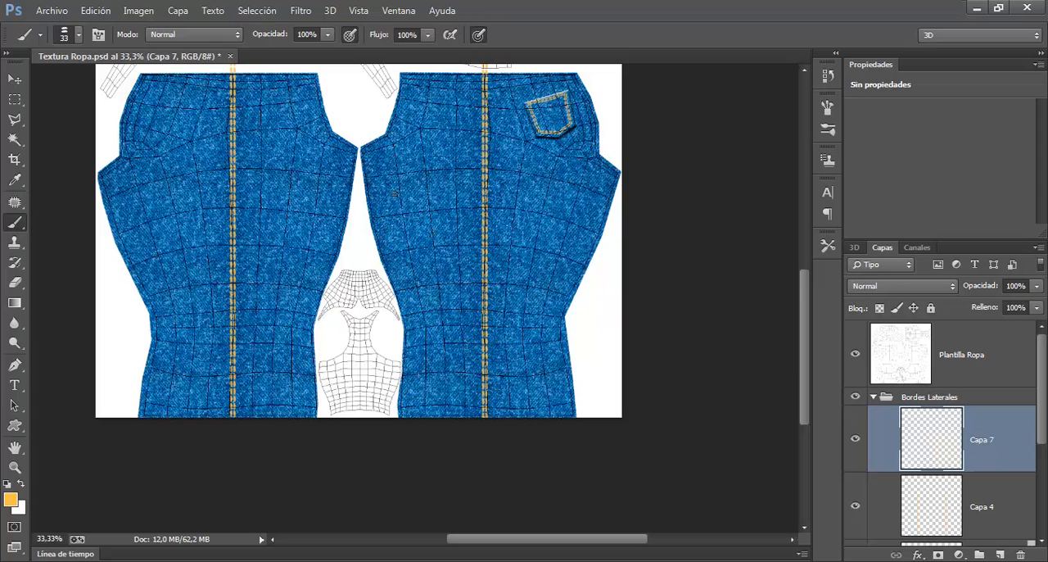
Step: Try the widely spaced single-dash stitching brush at 47 px on the right leg's inner edge and undo the result
right_click(399, 158)
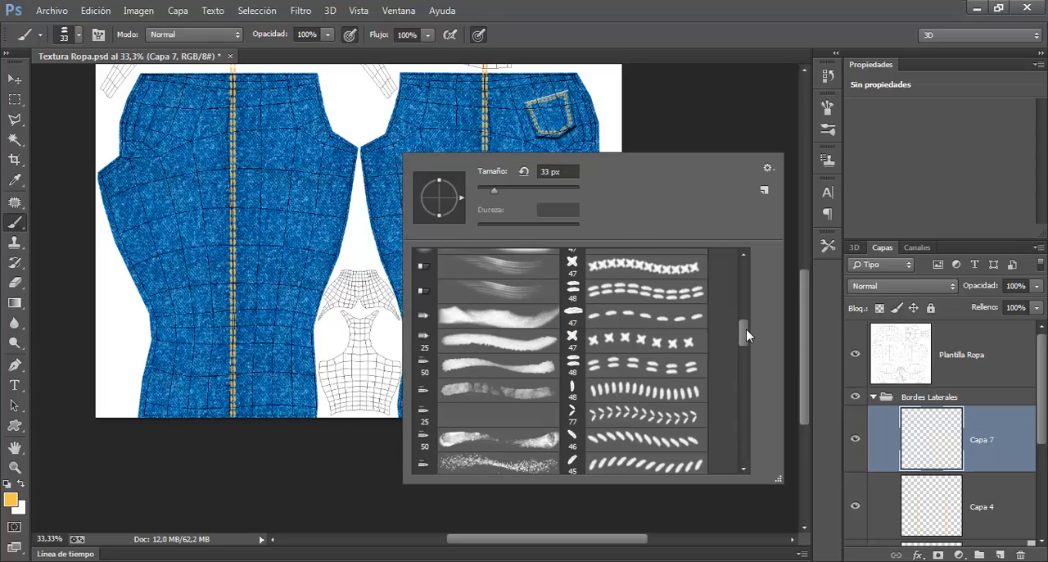
scroll(679, 312, "up", 1)
left_click(616, 332)
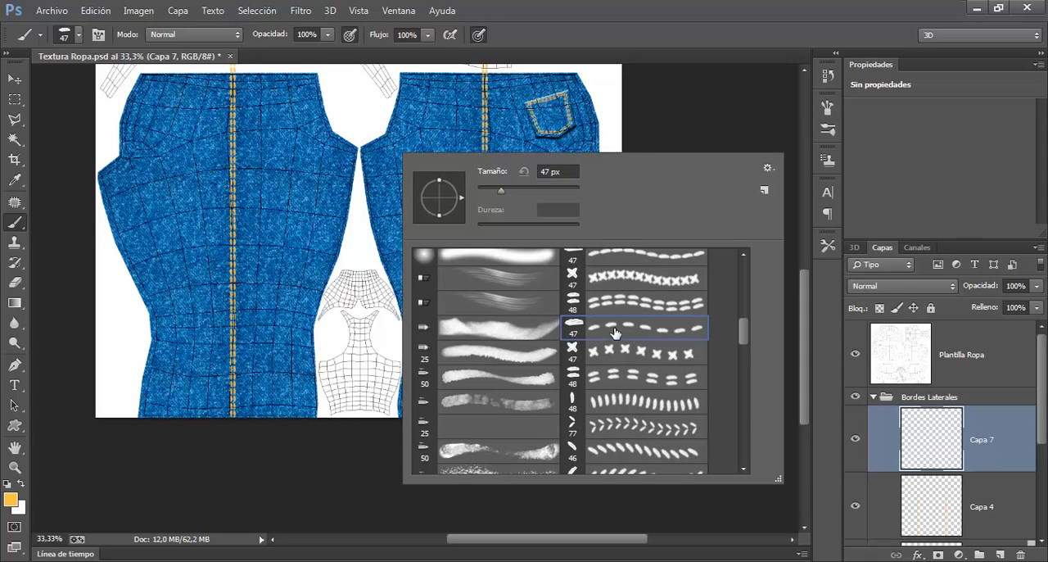
left_click(638, 7)
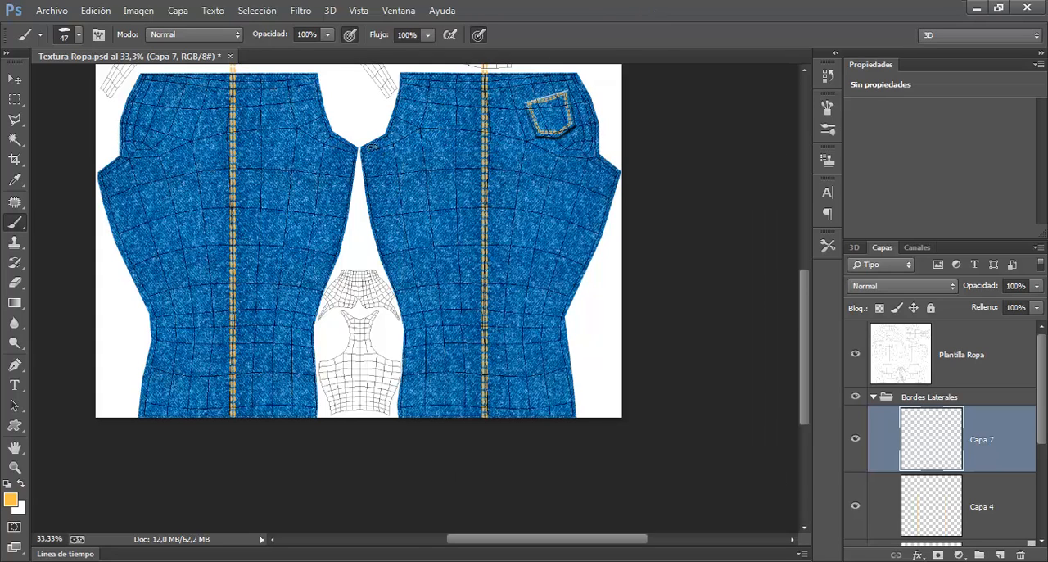
key("ctrl+z")
Step: Choose the closely spaced single-dash stitching brush at 47 px
right_click(432, 169)
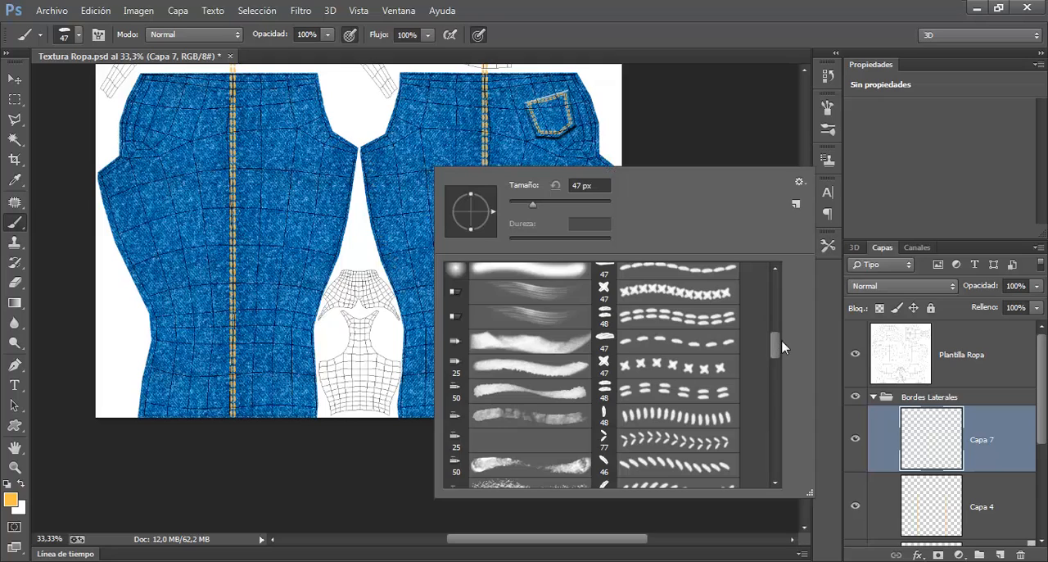
scroll(774, 347, "down", 1)
scroll(775, 345, "down", 1)
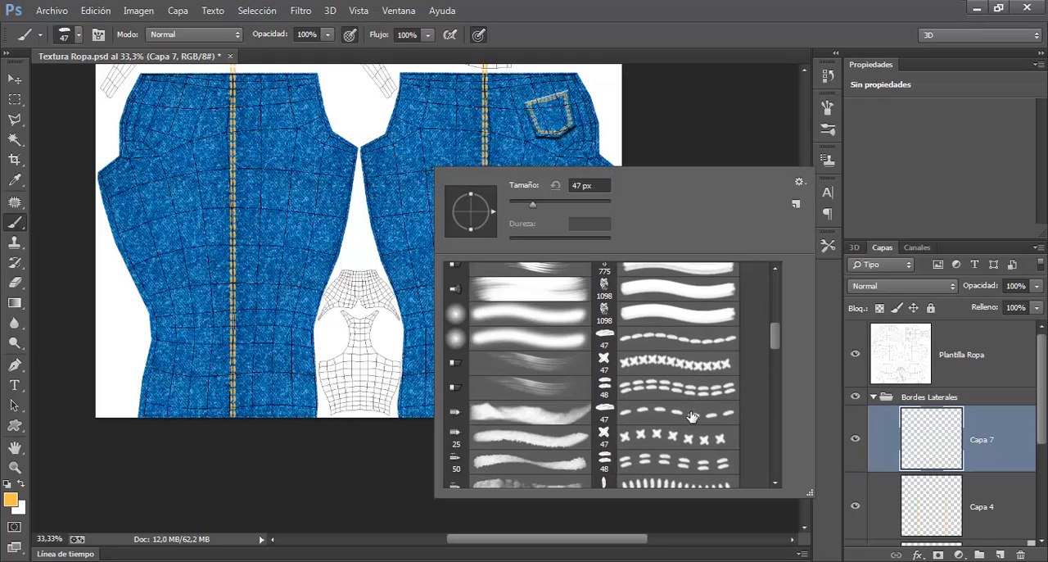
left_click(664, 338)
left_click(640, 6)
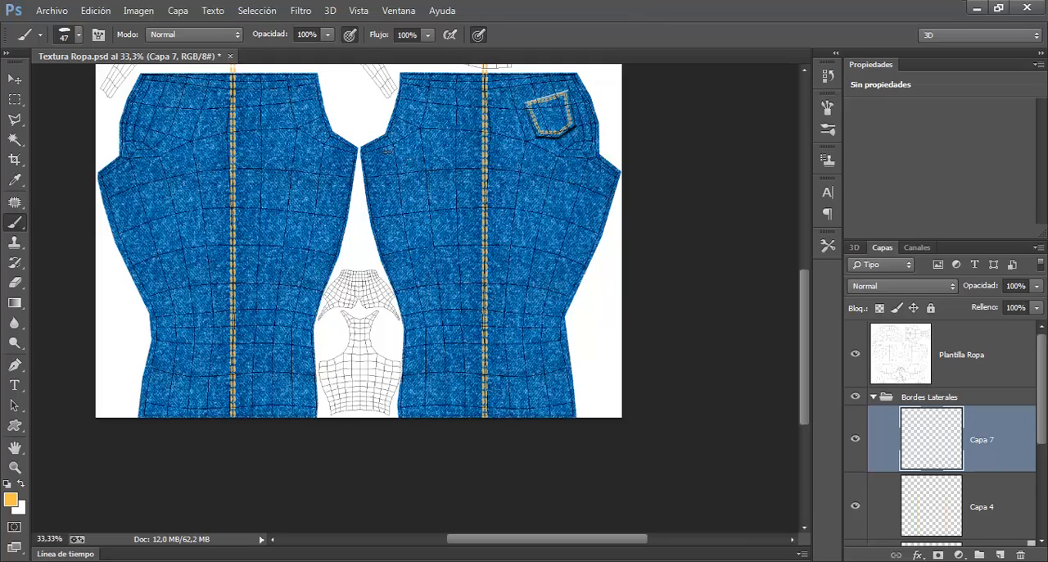
Step: Paint single-dash stitching freehand down both side edges of the right leg piece on Capa 7
left_click_drag(373, 189, 389, 238)
left_click_drag(396, 276, 406, 336)
key("ctrl+z")
left_click_drag(402, 313, 413, 422)
left_click_drag(620, 162, 567, 282)
left_click_drag(563, 386, 576, 437)
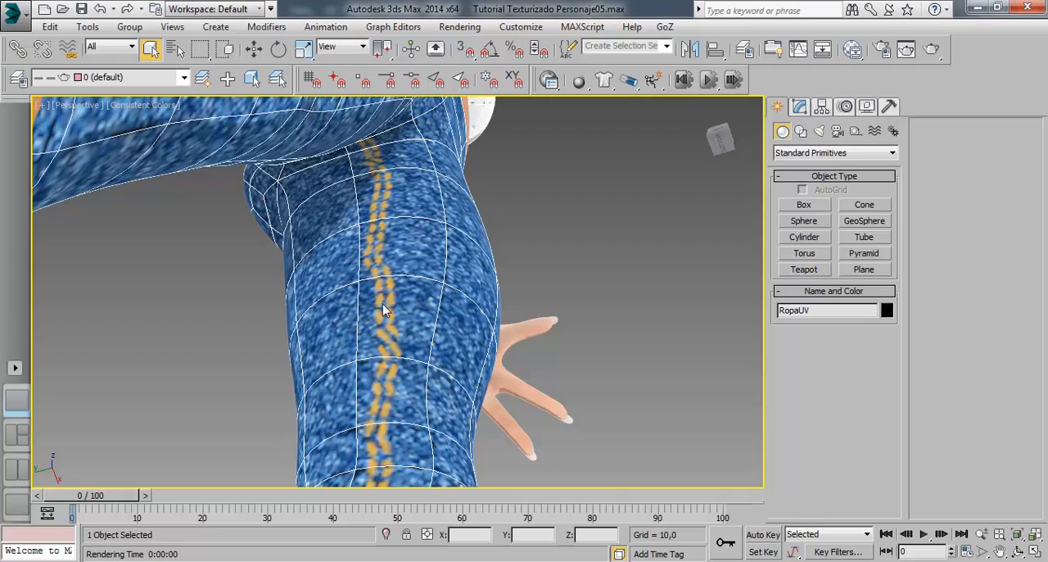
Step: Check the single-dash stitching on the 3ds Max model with a test render, then return to Photoshop and undo the freehand strokes
left_click_drag(410, 273, 424, 217)
left_click(906, 48)
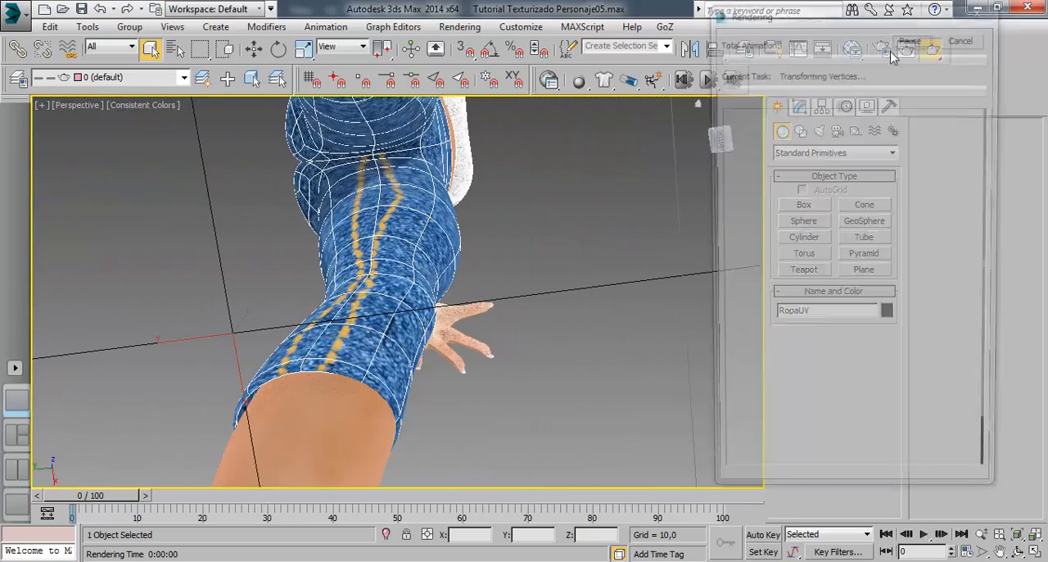
left_click(647, 83)
left_click_drag(491, 237, 243, 448)
key("alt+Tab")
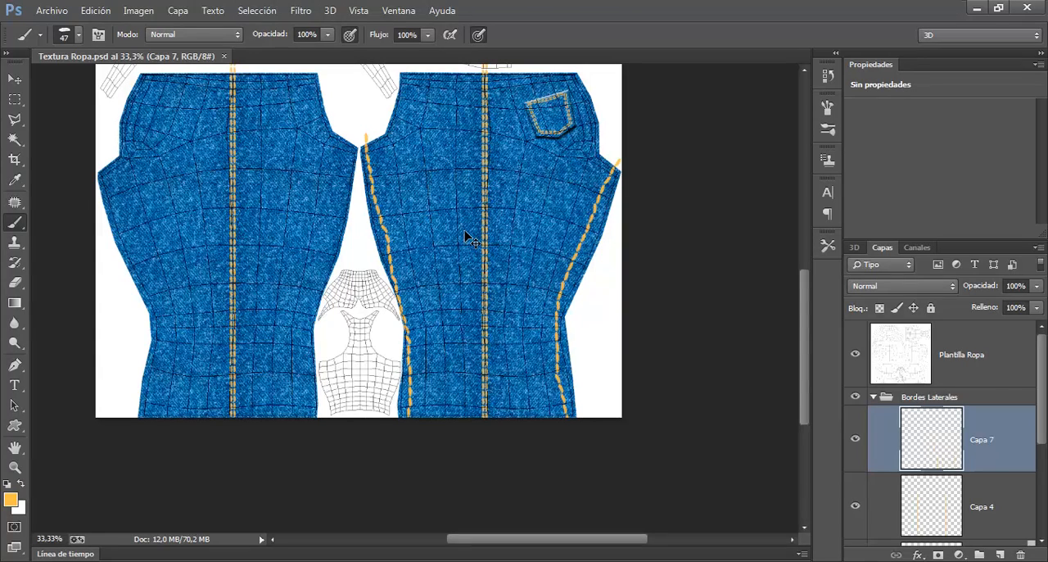
key("ctrl+alt+z")
key("ctrl+alt+z")
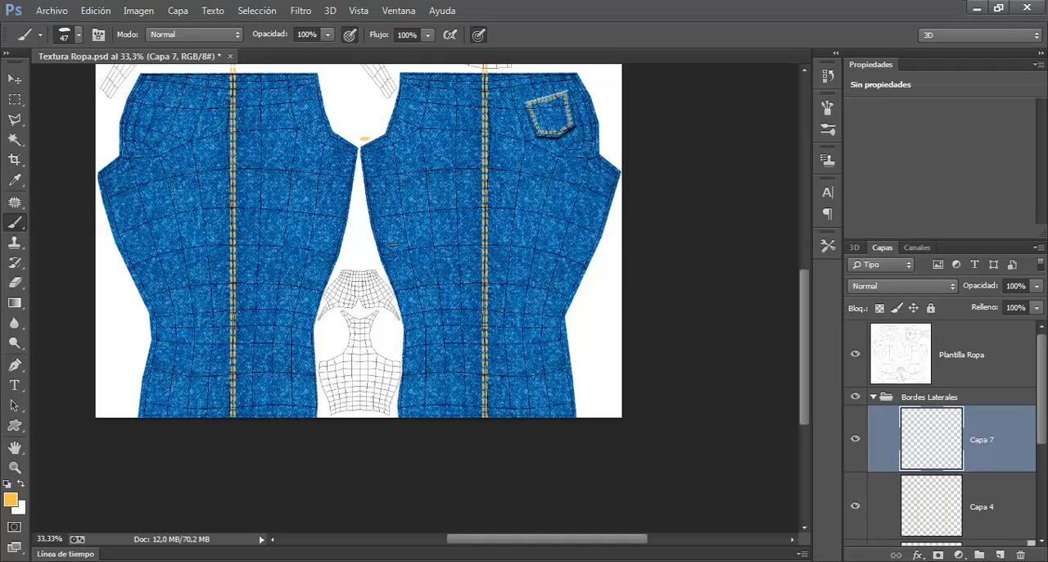
Step: Stitch both side edges of the right leg piece with straight connected single-dash segments and save the texture
left_click(391, 255, "shift")
left_click(412, 317, "shift")
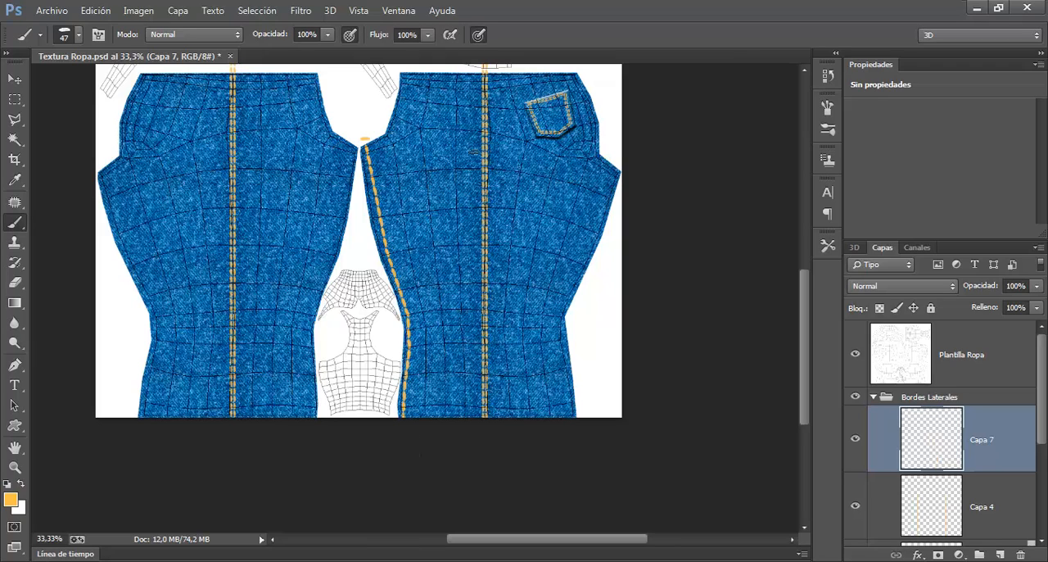
left_click(619, 165, "shift")
key("ctrl+z")
left_click(593, 234, "shift")
left_click(568, 293, "shift")
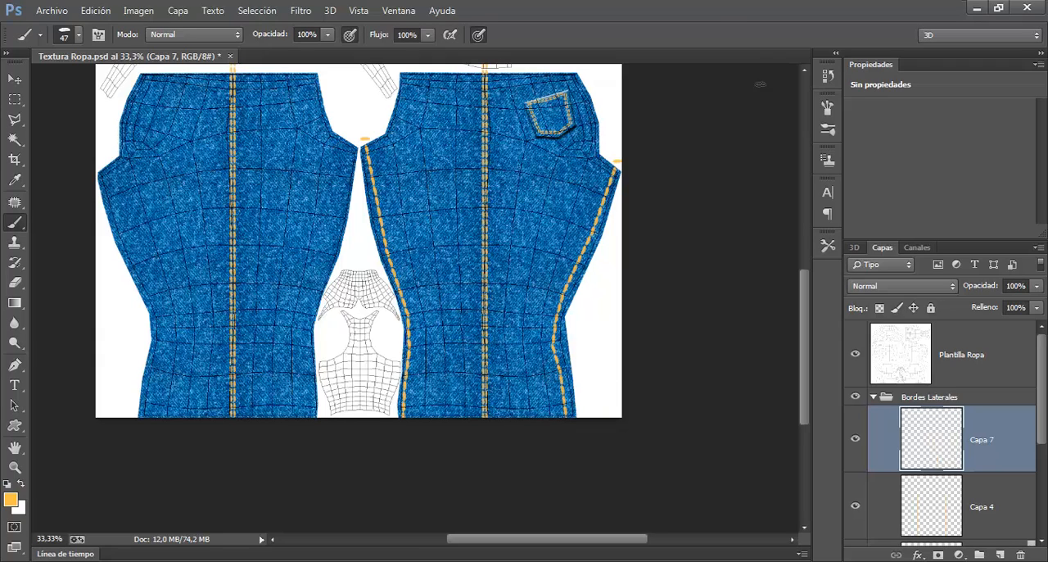
key("ctrl+s")
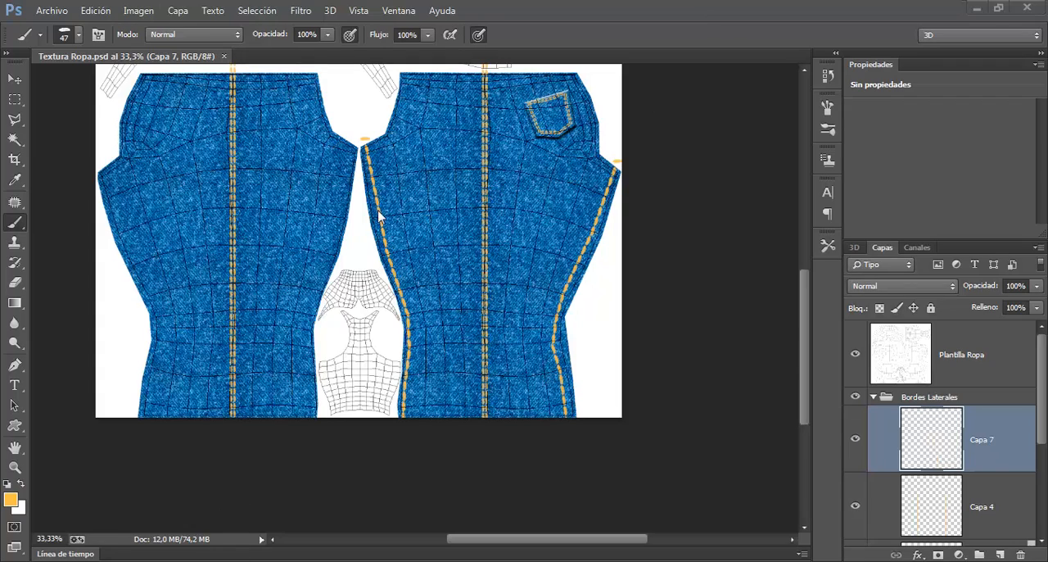
Step: Inspect the straight-segment stitching along the inner legs of the 3ds Max model and return to Photoshop
key("alt+Tab")
mouse_move(404, 252)
left_mouse_down()
mouse_move(443, 204)
mouse_move(494, 197)
mouse_move(551, 245)
mouse_move(578, 250)
mouse_move(424, 253)
mouse_move(409, 276)
mouse_move(490, 254)
mouse_move(453, 269)
left_mouse_up()
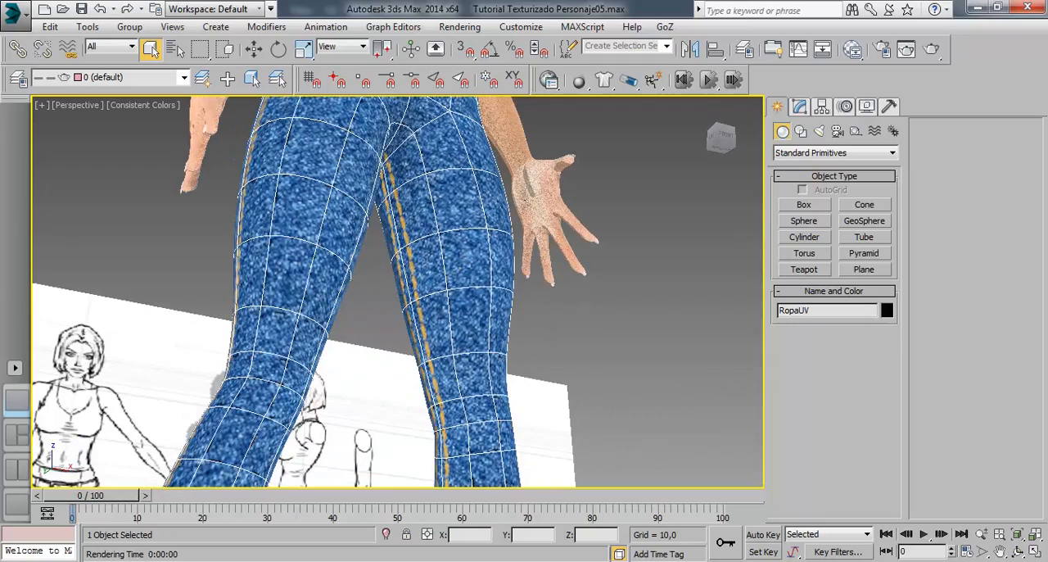
key("alt+Tab")
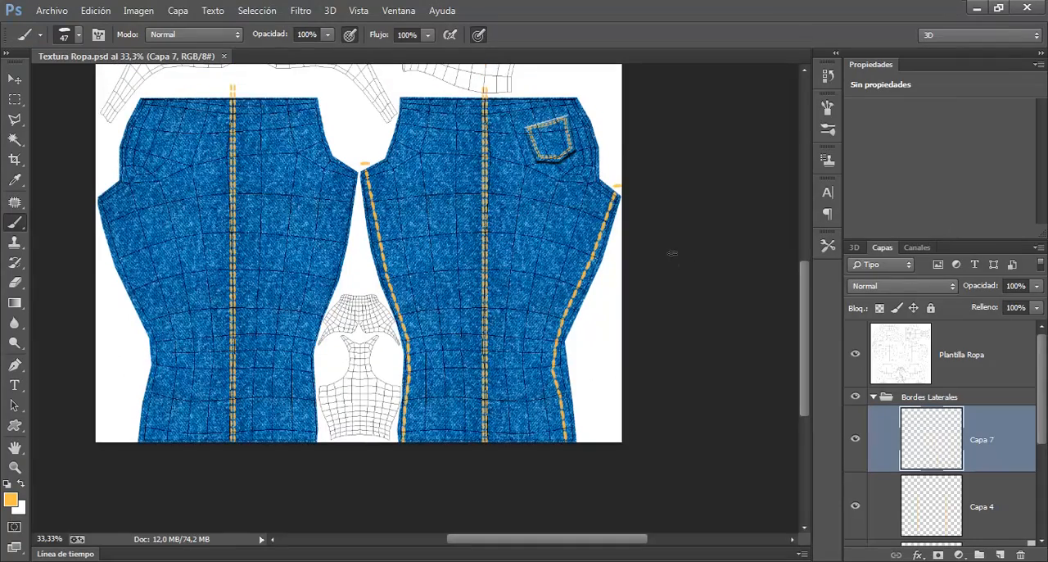
Step: Examine the stitching up close around the knee bend of the right leg piece, comparing it with Capa 7 hidden and shown
key("ctrl+plus")
key("ctrl+plus")
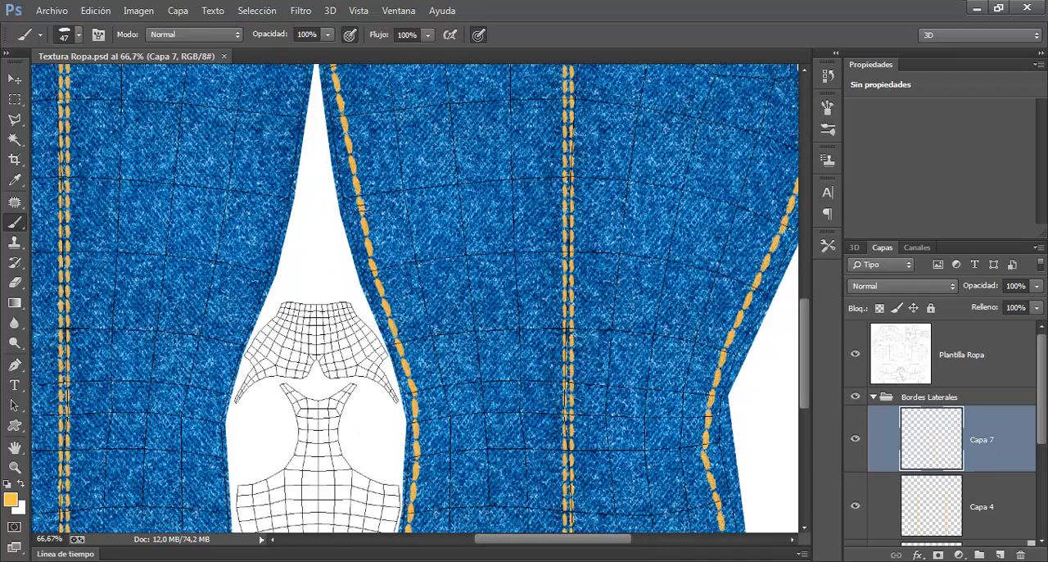
left_click_drag(565, 295, 270, 93)
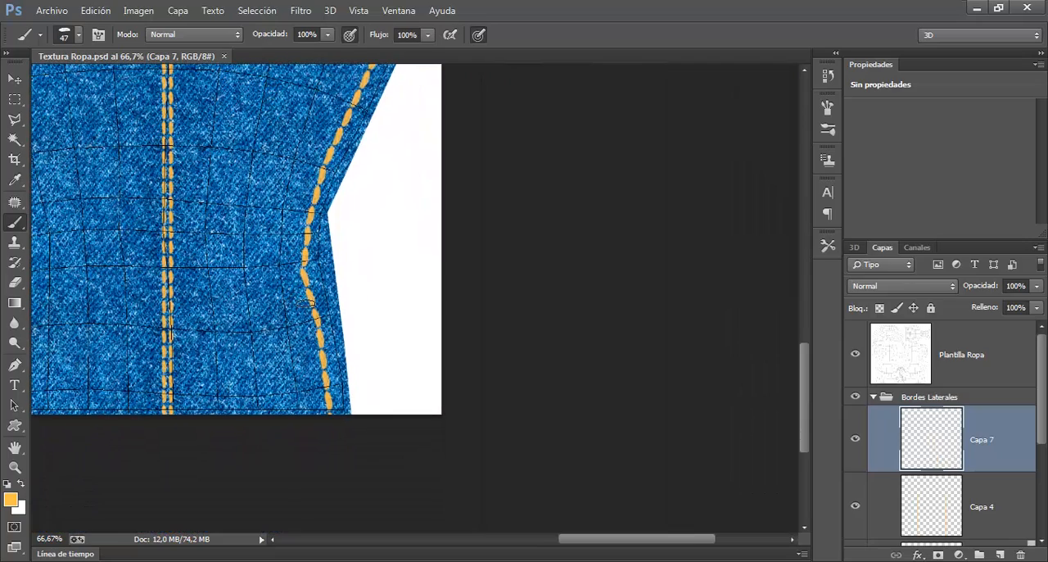
key("ctrl+plus")
key("ctrl+plus")
left_click_drag(230, 351, 433, 308)
left_click(855, 439)
left_click(855, 440)
key("ctrl+minus")
key("ctrl+minus")
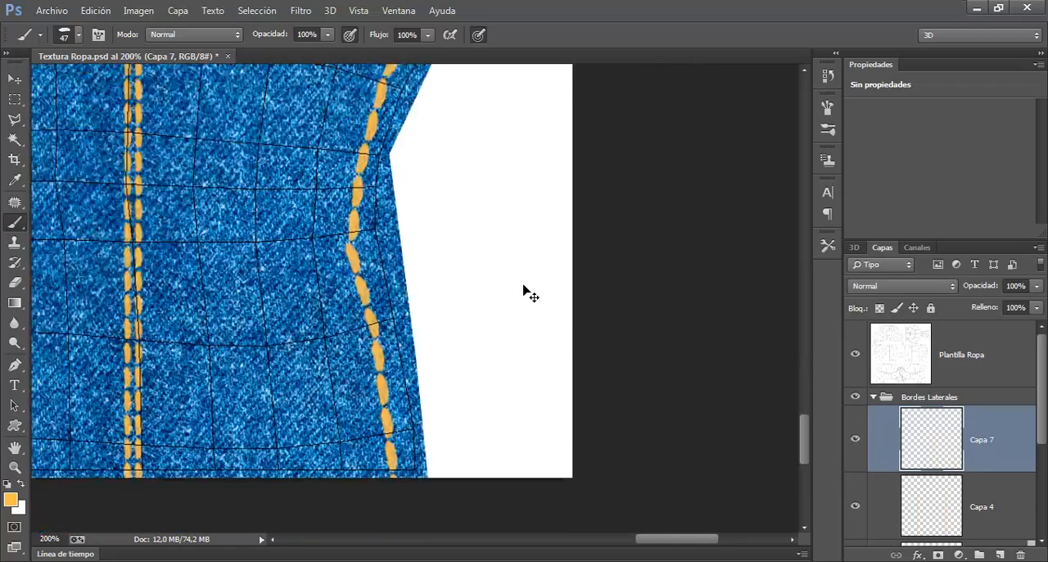
left_click_drag(541, 243, 527, 320)
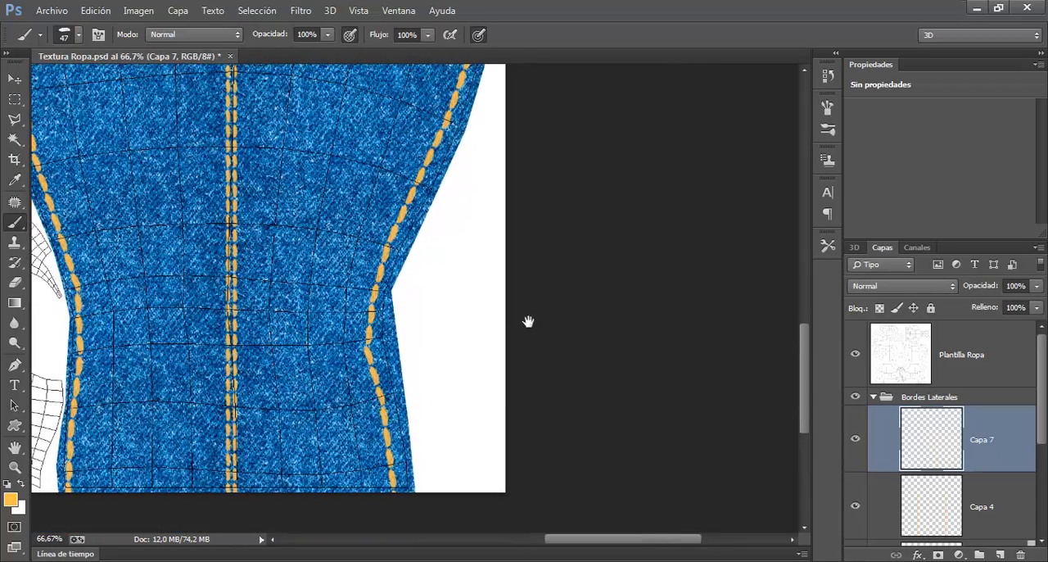
Step: Open the Liquify filter on Capa 7 and push the upper inner-edge stitches toward the seam with a size 116 brush
left_click(302, 10)
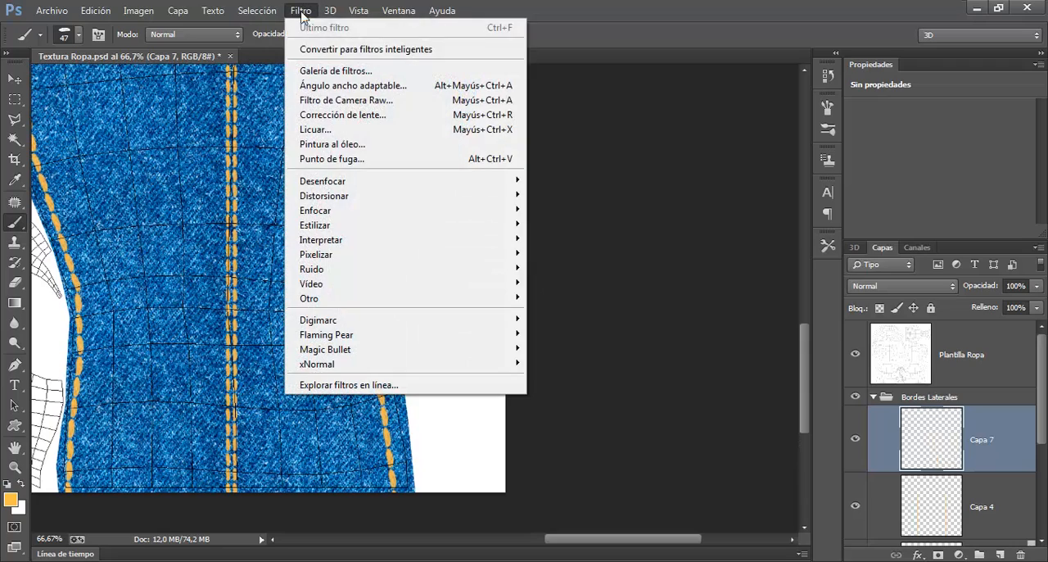
left_click(319, 131)
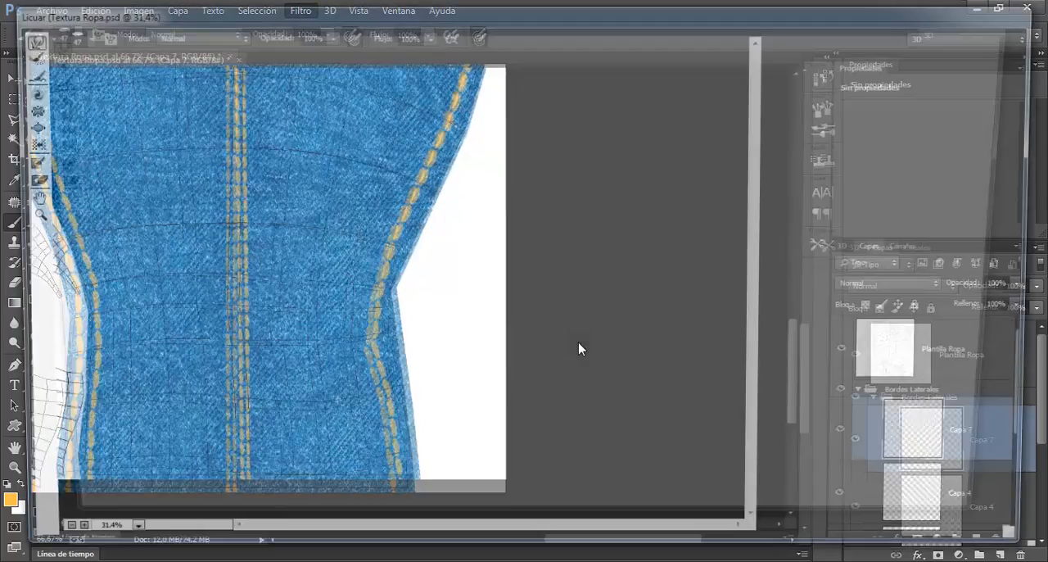
key("ctrl+plus")
key("ctrl+plus")
key("ctrl+plus")
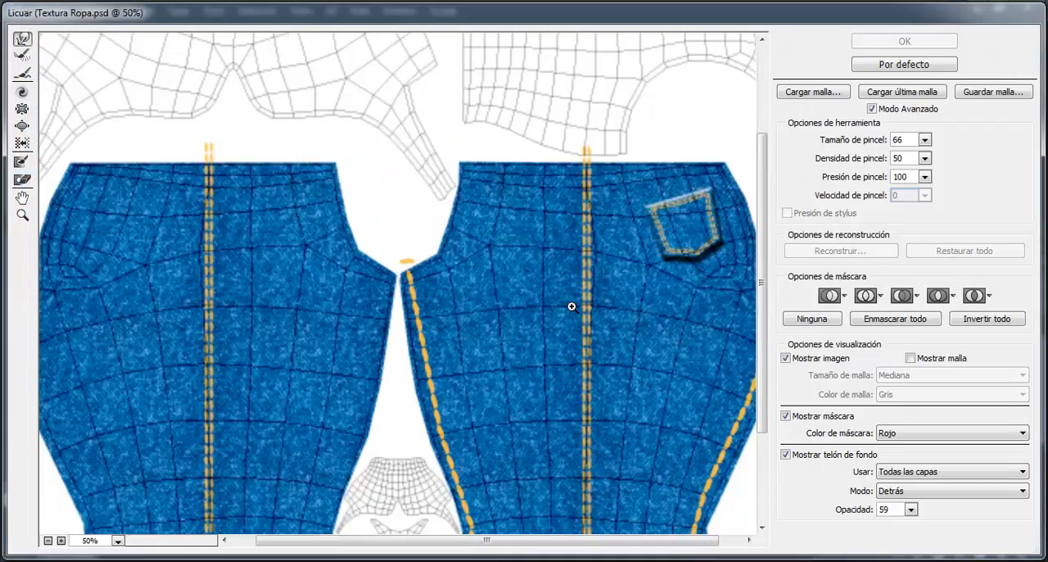
scroll(498, 160, "down", 5)
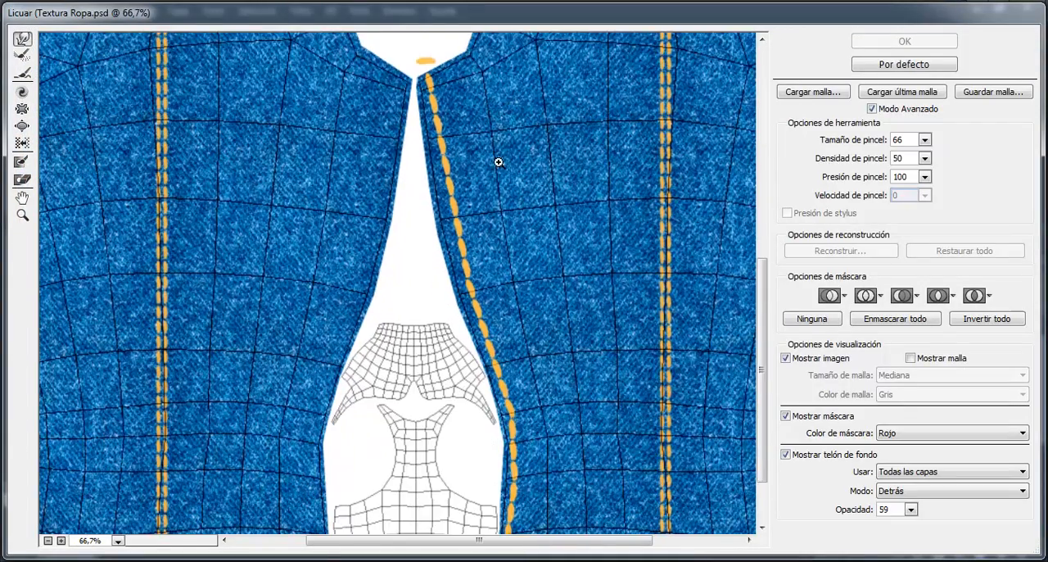
scroll(498, 160, "up", 2)
left_click_drag(537, 185, 498, 449)
left_click_drag(523, 270, 479, 397)
mouse_move(404, 147)
left_mouse_down()
mouse_move(440, 148)
mouse_move(406, 162)
left_mouse_up()
left_click_drag(464, 295, 448, 293)
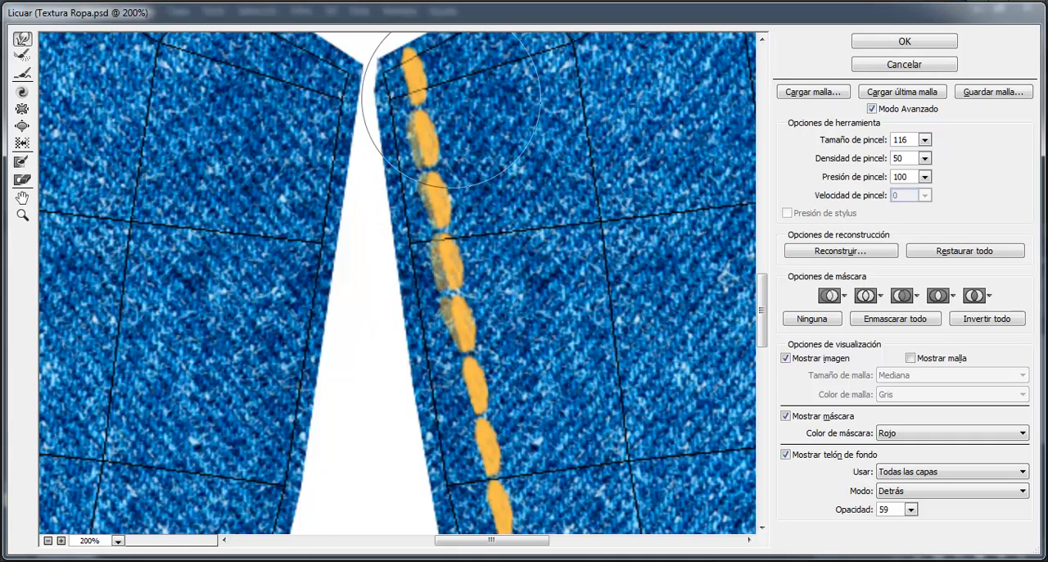
Step: Show only Plantilla Ropa as the Liquify backdrop and push the upper stitches toward the leg piece's inner wireframe edge
left_click(937, 474)
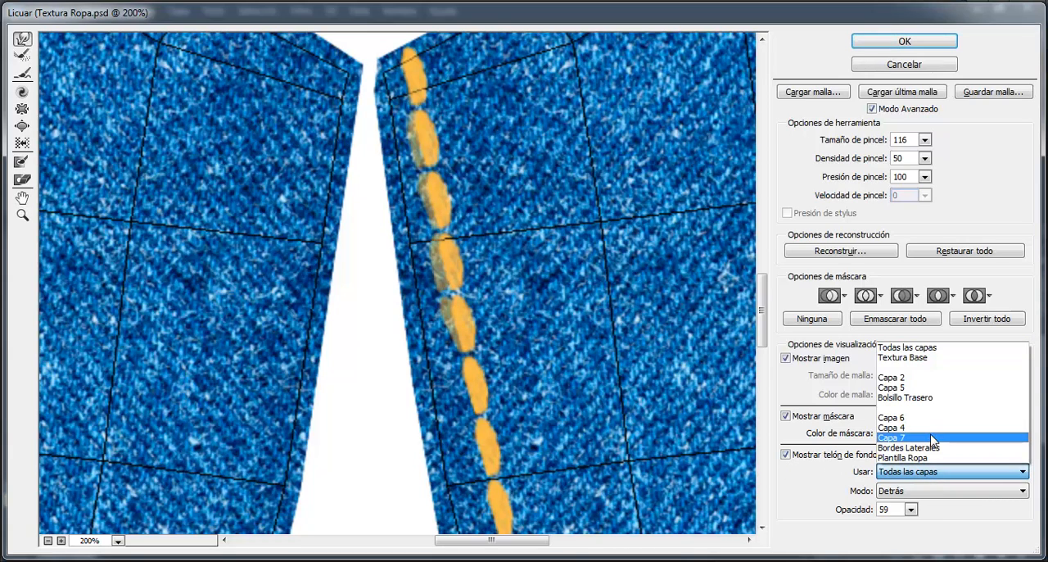
left_click(928, 458)
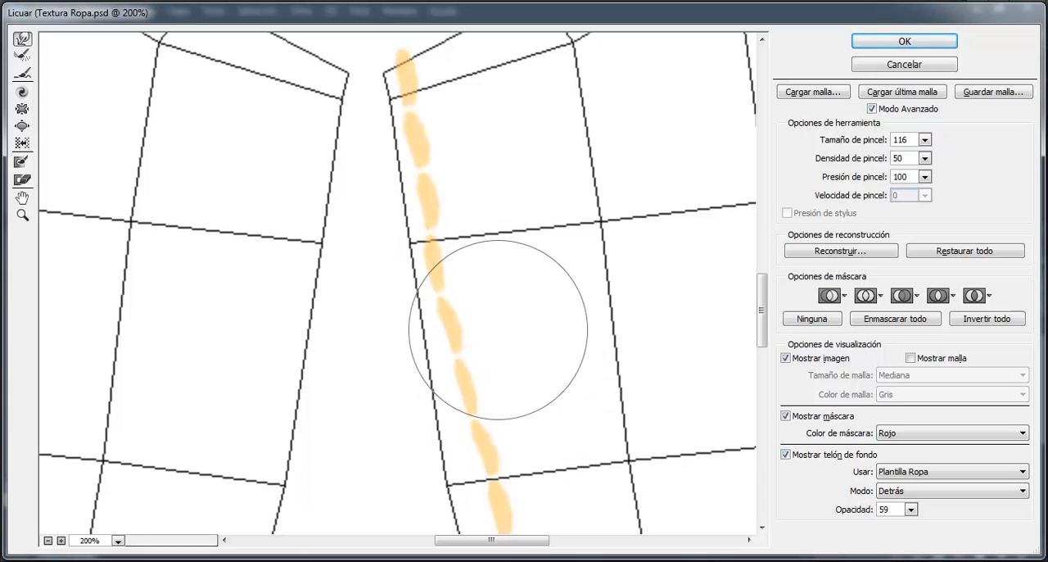
mouse_move(491, 398)
left_mouse_down()
mouse_move(534, 276)
mouse_move(515, 238)
mouse_move(461, 274)
left_mouse_up()
left_click_drag(501, 317, 489, 321)
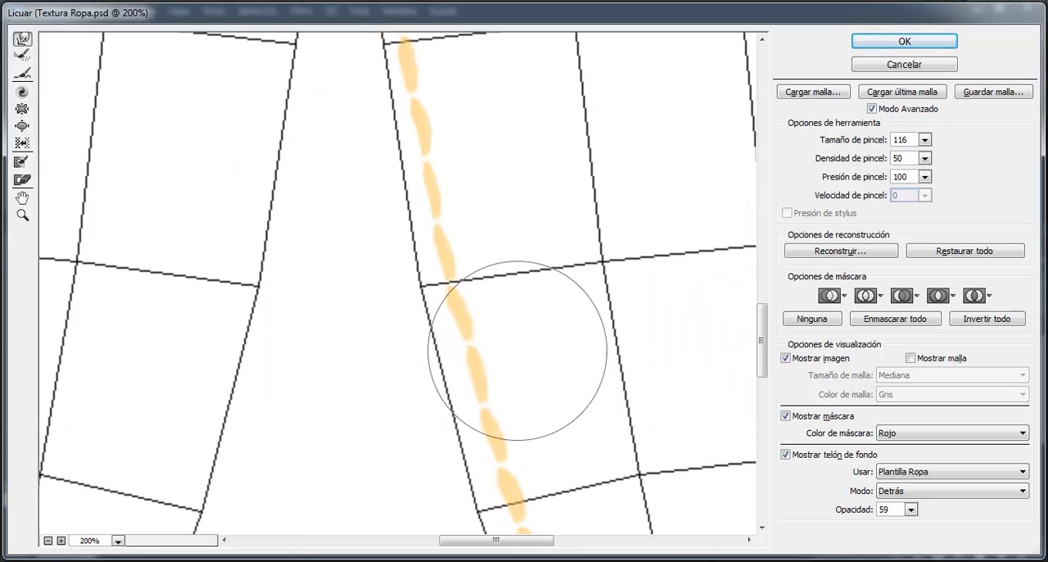
Step: Push the stitches along the same edge, past the knee and down to the hem, to follow the wireframe outline
left_click_drag(558, 438, 532, 243)
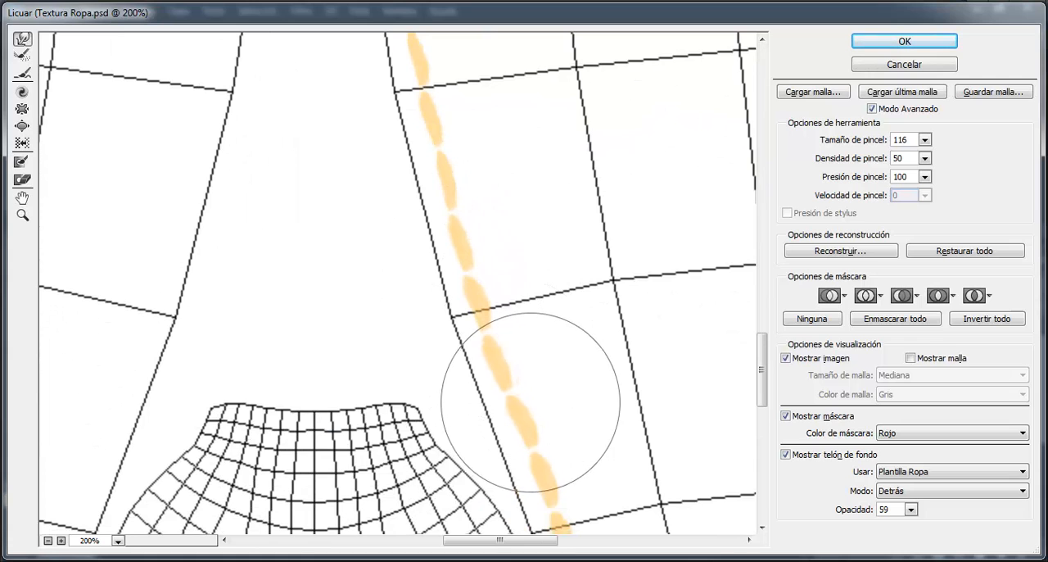
left_click_drag(636, 452, 569, 217)
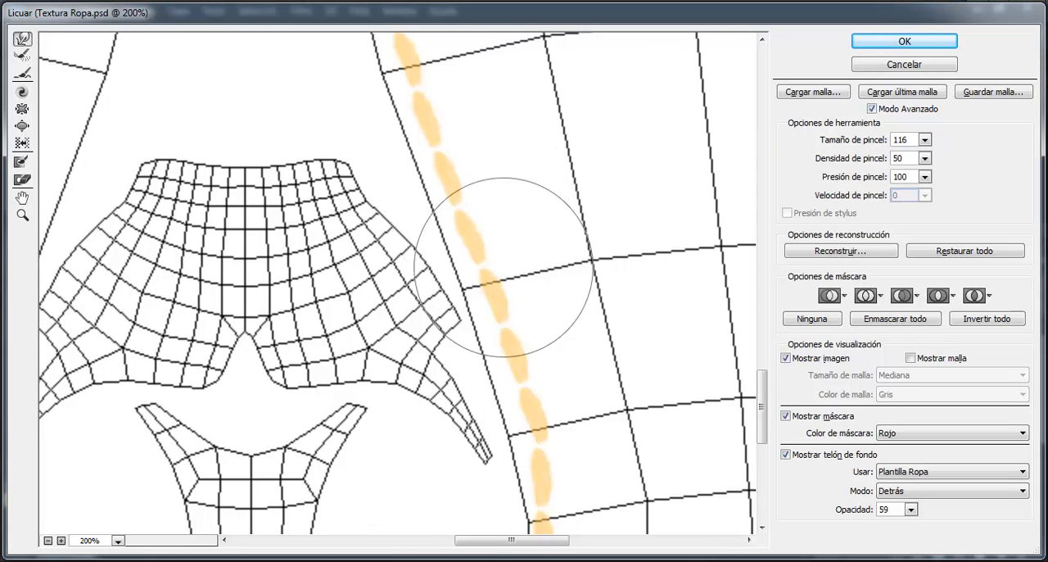
mouse_move(613, 403)
left_mouse_down()
mouse_move(557, 178)
mouse_move(553, 192)
left_mouse_up()
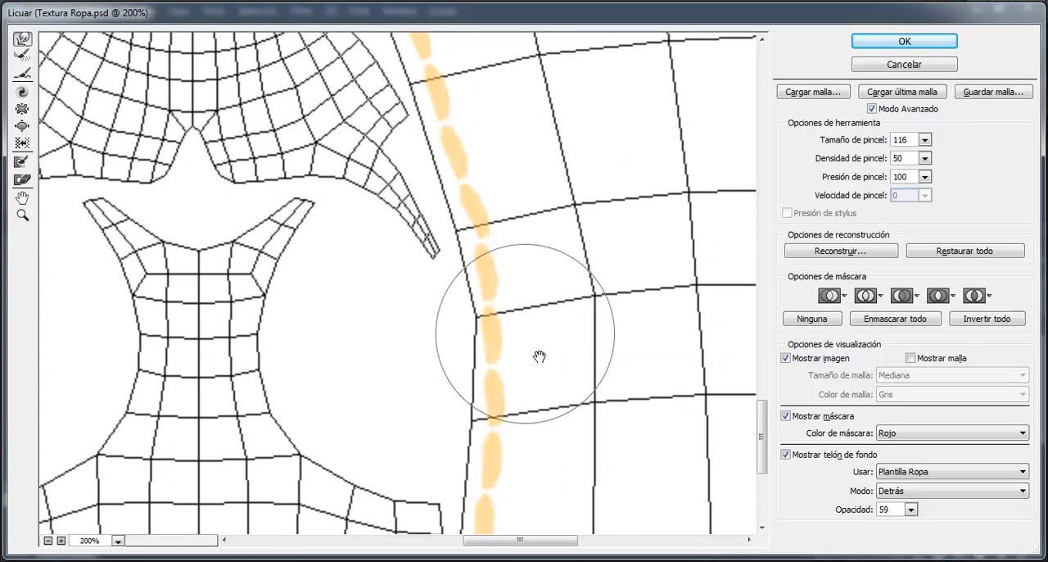
left_click_drag(542, 359, 541, 271)
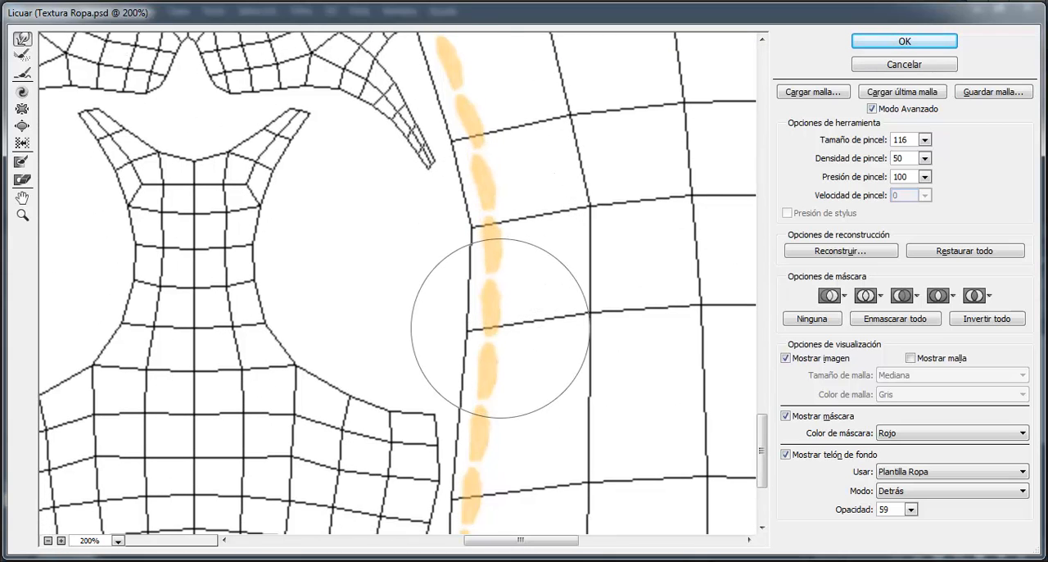
left_click_drag(588, 418, 564, 206)
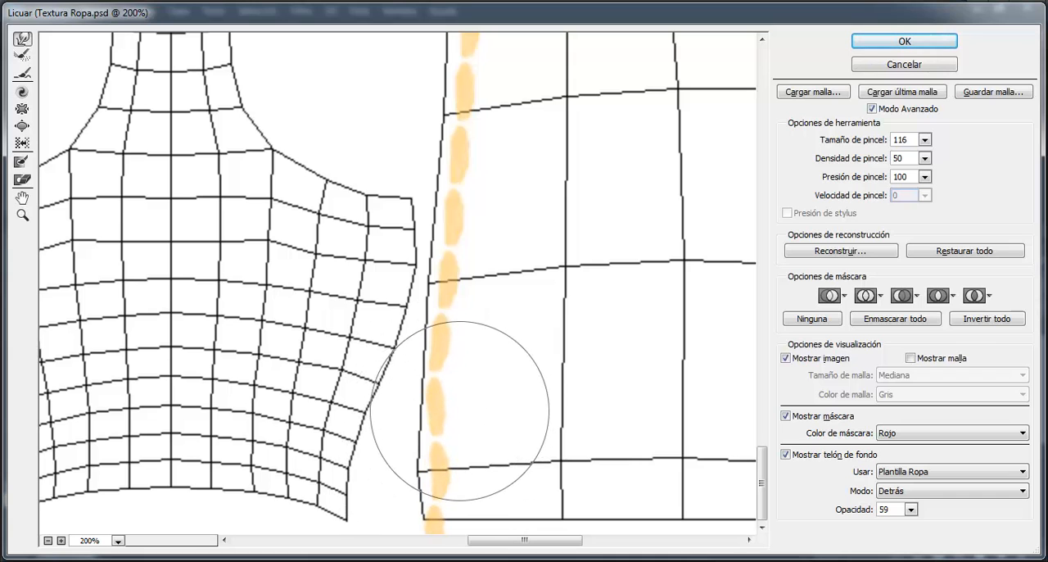
Step: Enlarge the Liquify brush to 201 and push the upper stitches on the leg piece's opposite edge toward the wireframe outline
mouse_move(721, 175)
left_mouse_down()
mouse_move(563, 236)
mouse_move(446, 259)
left_mouse_up()
left_click_drag(604, 221, 395, 249)
left_click_drag(491, 247, 208, 251)
left_click_drag(401, 192, 355, 378)
left_click_drag(552, 194, 508, 388)
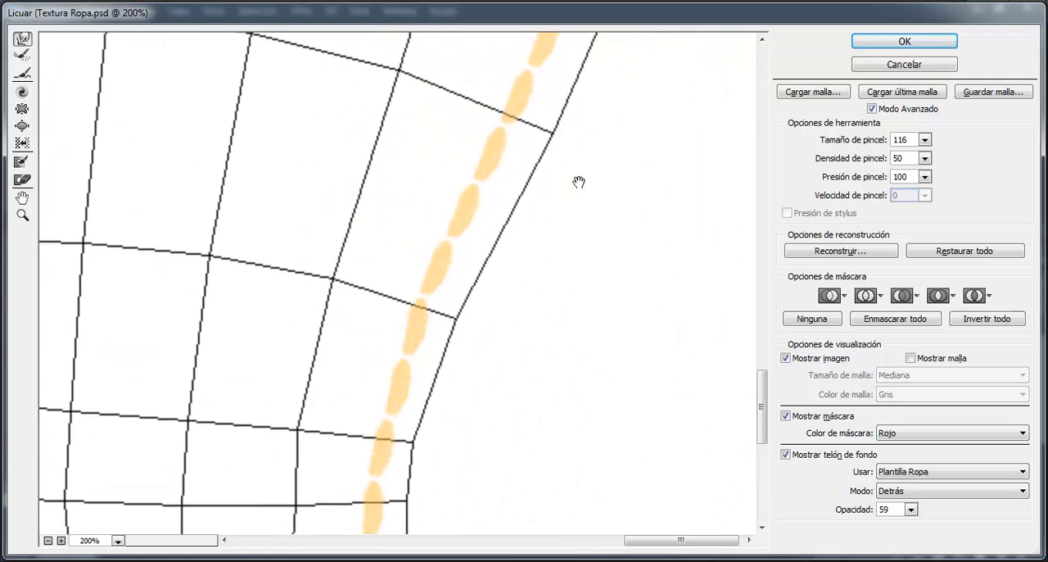
left_click_drag(586, 128, 484, 337)
left_click_drag(484, 209, 407, 323)
left_click_drag(514, 199, 453, 344)
left_click_drag(620, 221, 518, 289)
mouse_move(607, 248)
left_mouse_down()
mouse_move(578, 267)
mouse_move(524, 270)
left_mouse_up()
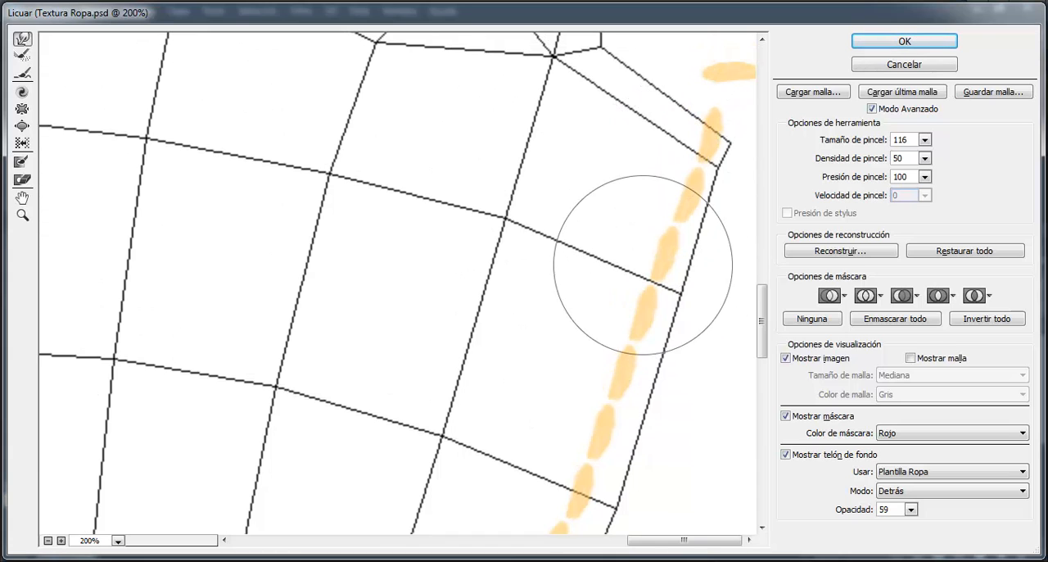
key("alt")
left_click_drag(508, 242, 572, 245)
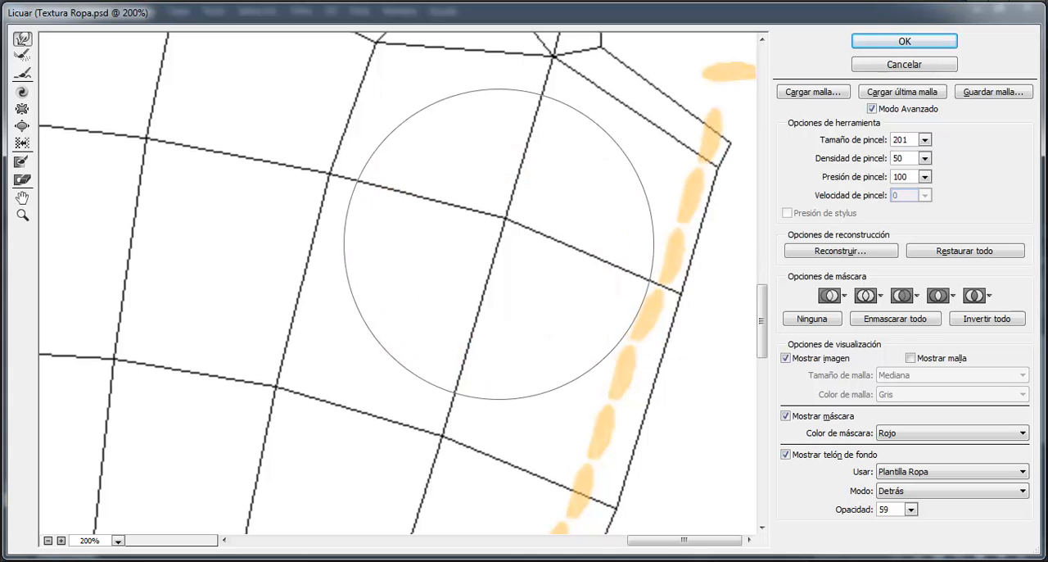
left_click_drag(606, 390, 614, 398)
left_click_drag(604, 355, 511, 60)
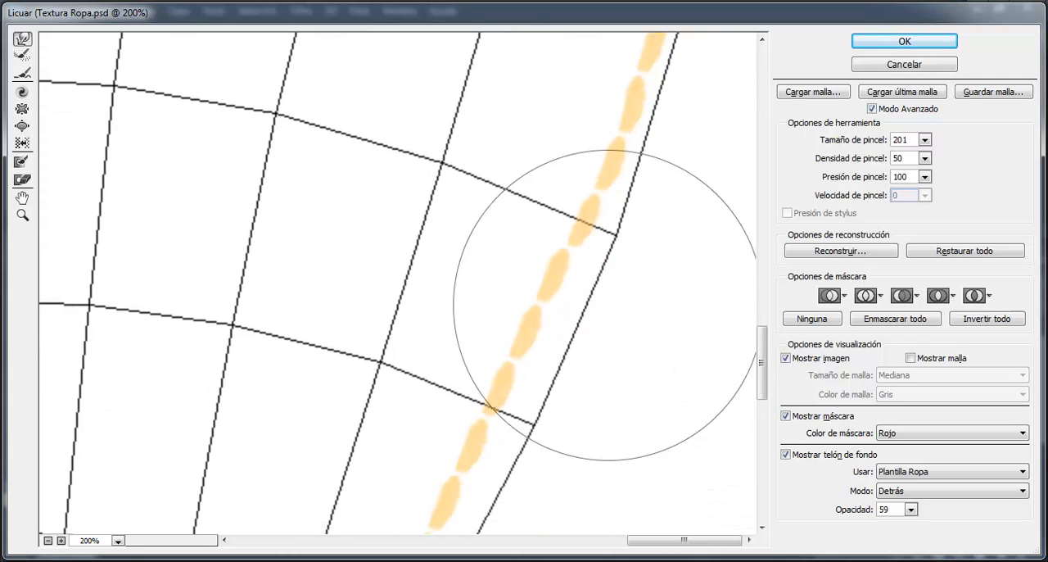
left_click_drag(537, 299, 553, 308)
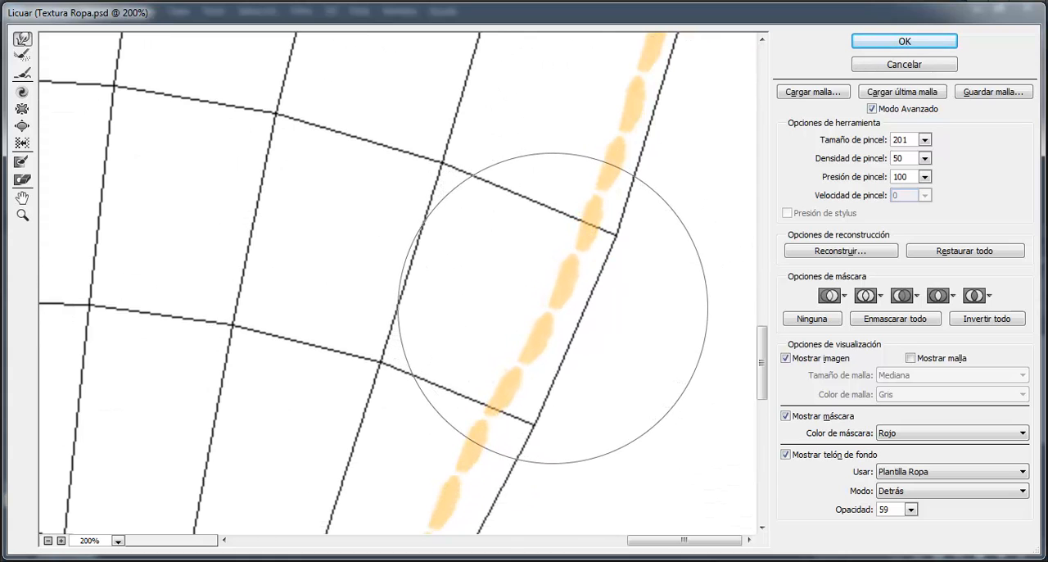
Step: Push the stitches around the knee bend of the opposite edge outward to follow the wireframe outline
left_click_drag(562, 363, 538, 192)
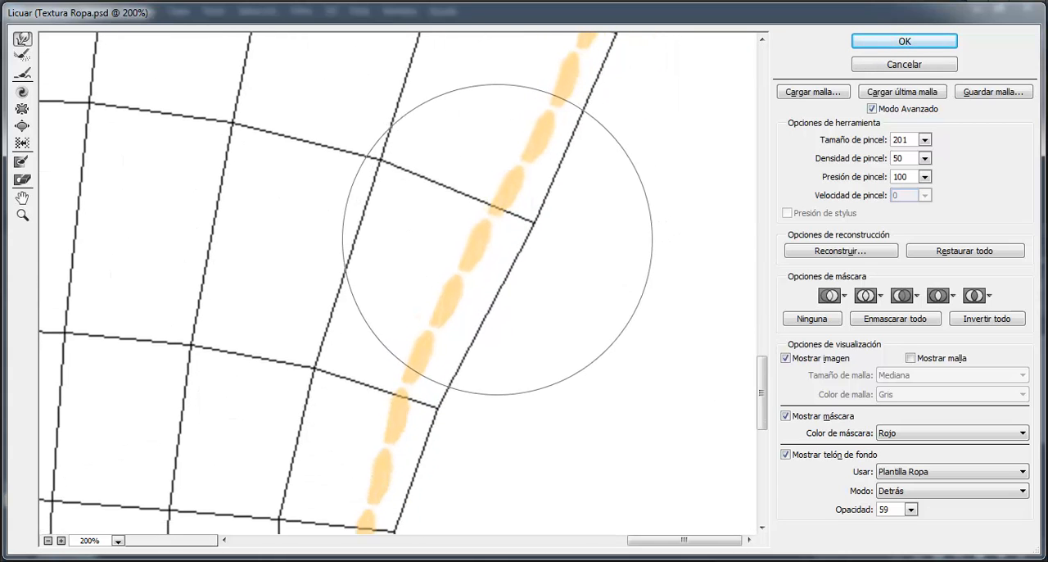
left_click_drag(513, 374, 511, 236)
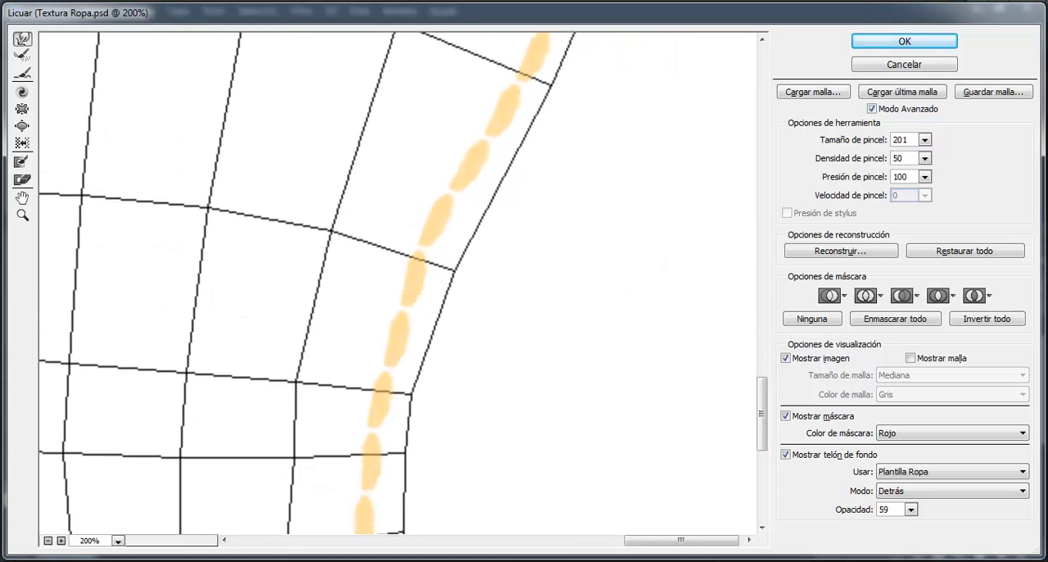
mouse_move(475, 410)
left_mouse_down()
mouse_move(452, 215)
mouse_move(404, 198)
left_mouse_up()
left_click_drag(374, 354, 393, 353)
left_click_drag(511, 384, 505, 186)
left_click_drag(384, 300, 401, 300)
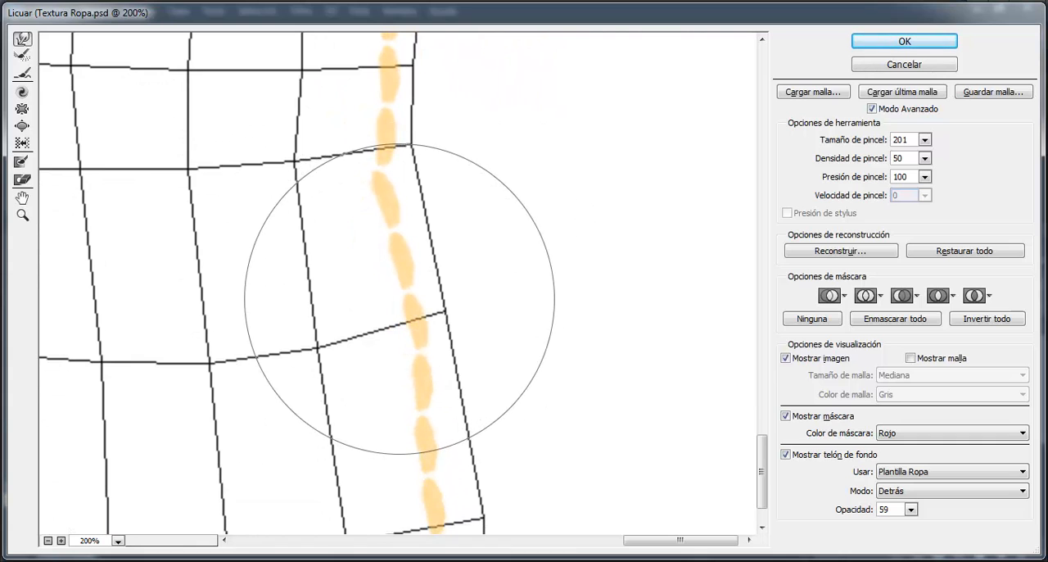
Step: Push the lowest stitches near the hem outward to match the wireframe edge and apply the Liquify filter
left_click_drag(543, 489, 526, 414)
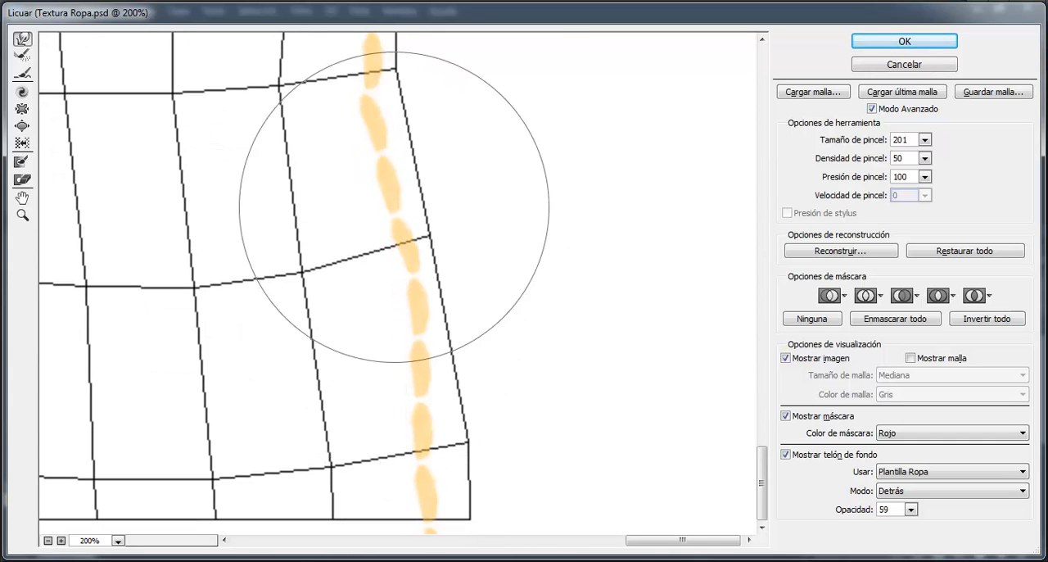
left_click_drag(534, 390, 544, 293)
left_click_drag(421, 408, 435, 406)
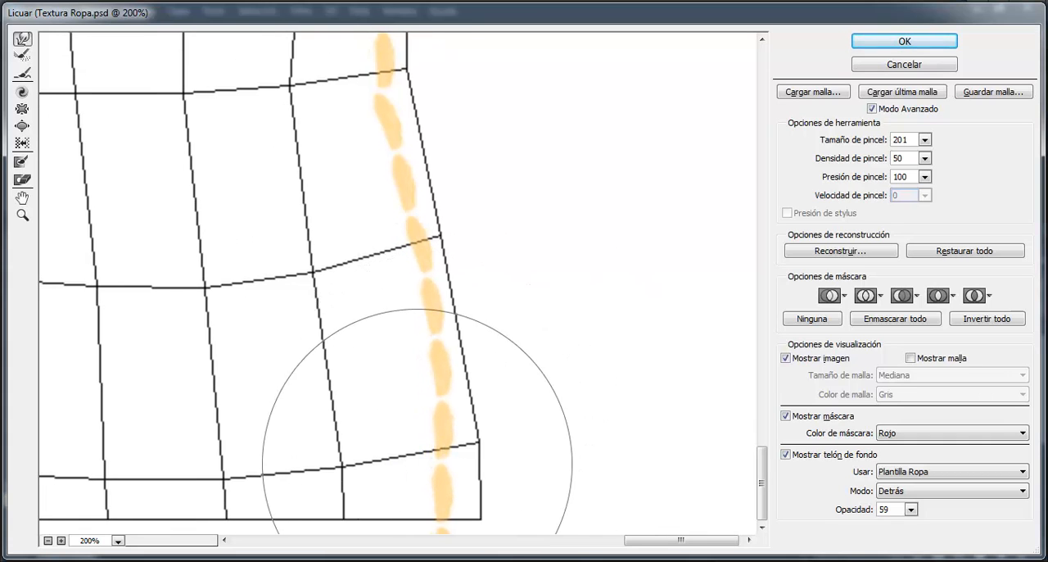
left_click_drag(416, 521, 430, 506)
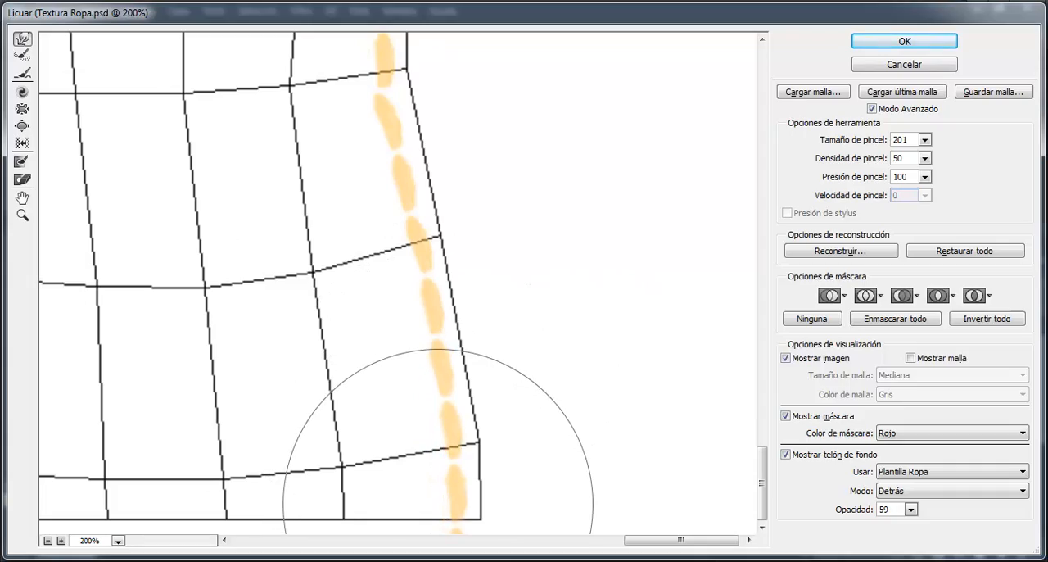
left_click(901, 45)
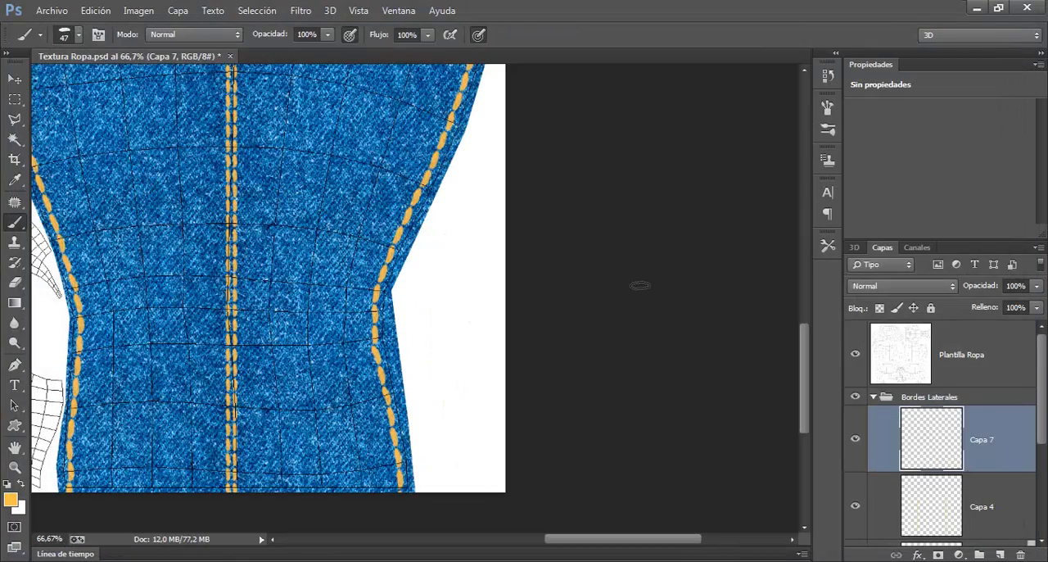
Step: Check the whole leg piece in the texture, switch to 3ds Max and render the inner-leg stitching up close in Perspective view
key("ctrl+minus")
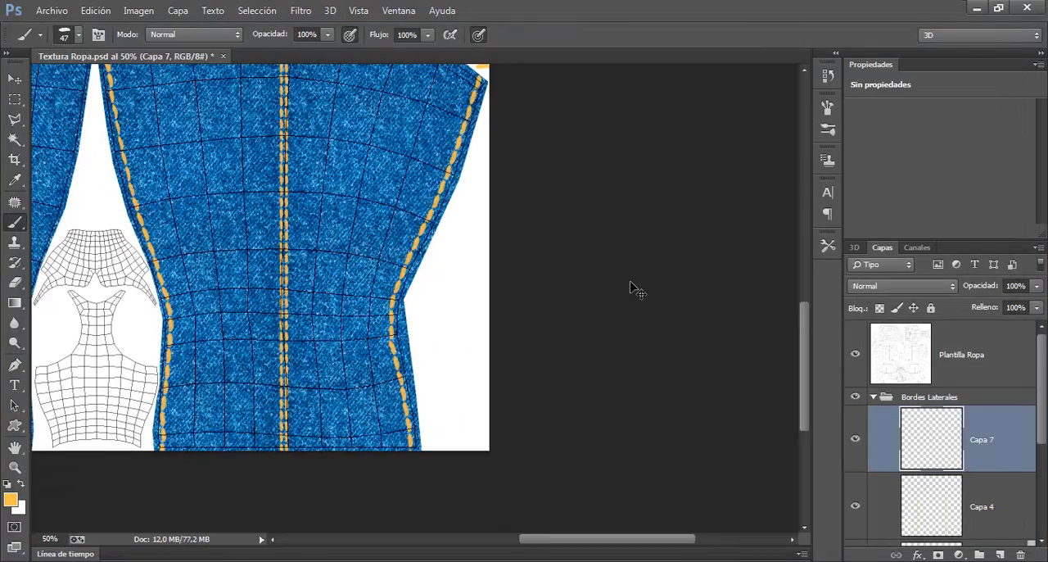
key("ctrl+minus")
left_click_drag(377, 289, 401, 307)
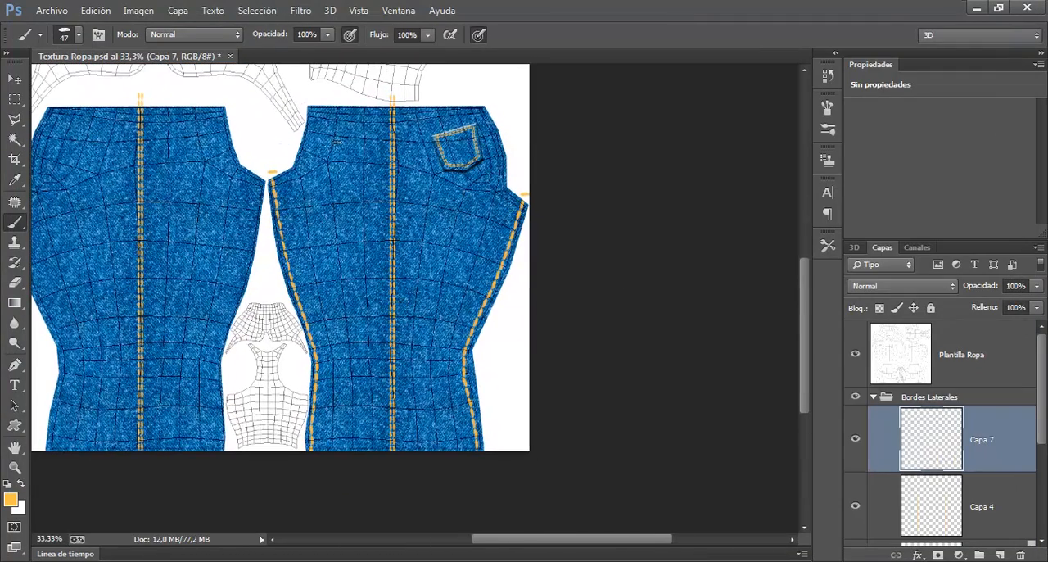
left_click_drag(386, 301, 419, 331)
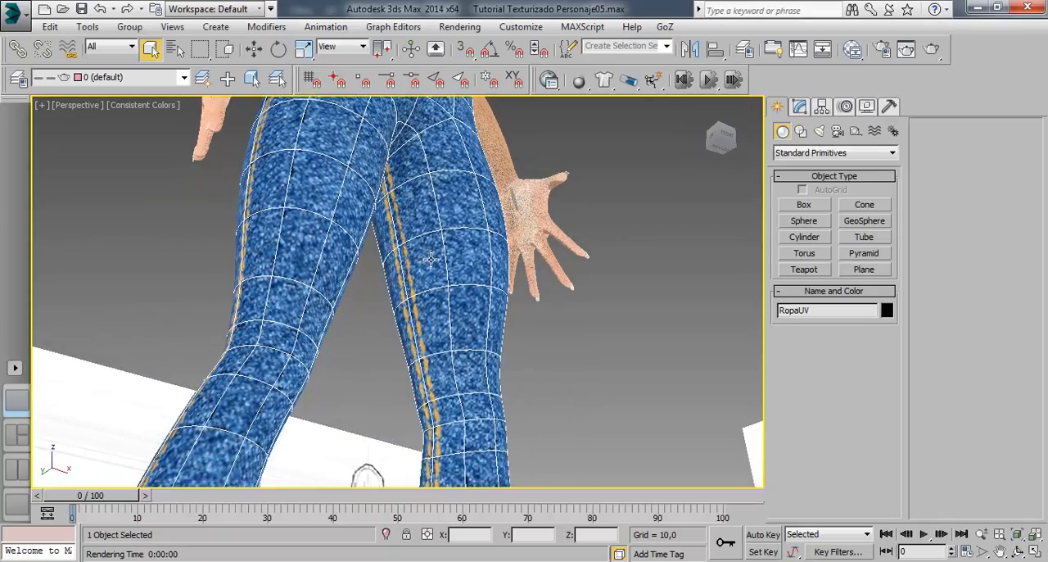
mouse_move(426, 258)
left_mouse_down()
mouse_move(492, 193)
mouse_move(585, 201)
mouse_move(625, 224)
mouse_move(612, 228)
mouse_move(573, 189)
mouse_move(429, 241)
left_mouse_up()
scroll(366, 214, "up", 5)
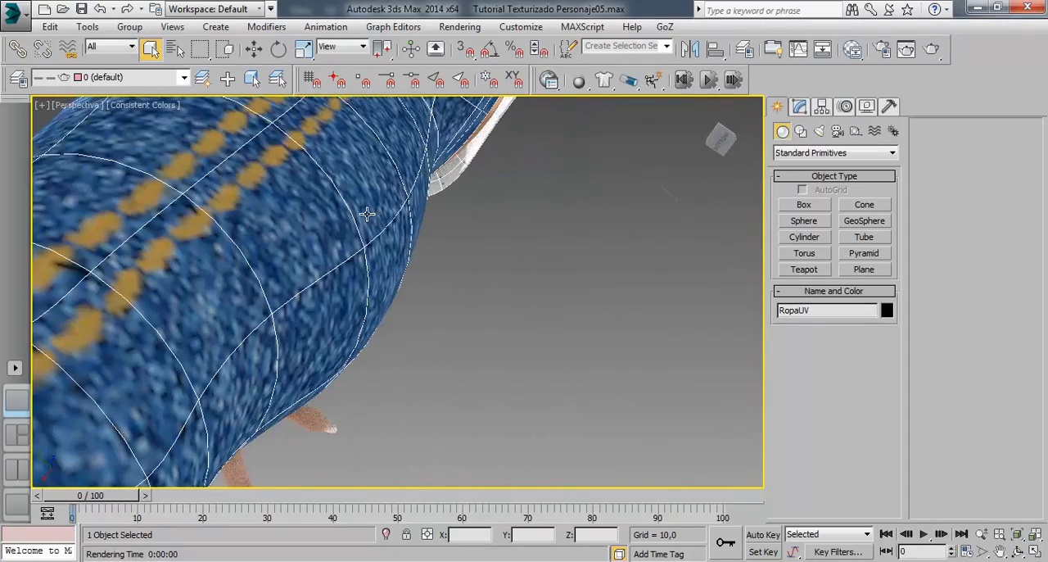
left_click_drag(367, 214, 475, 253)
left_click(931, 49)
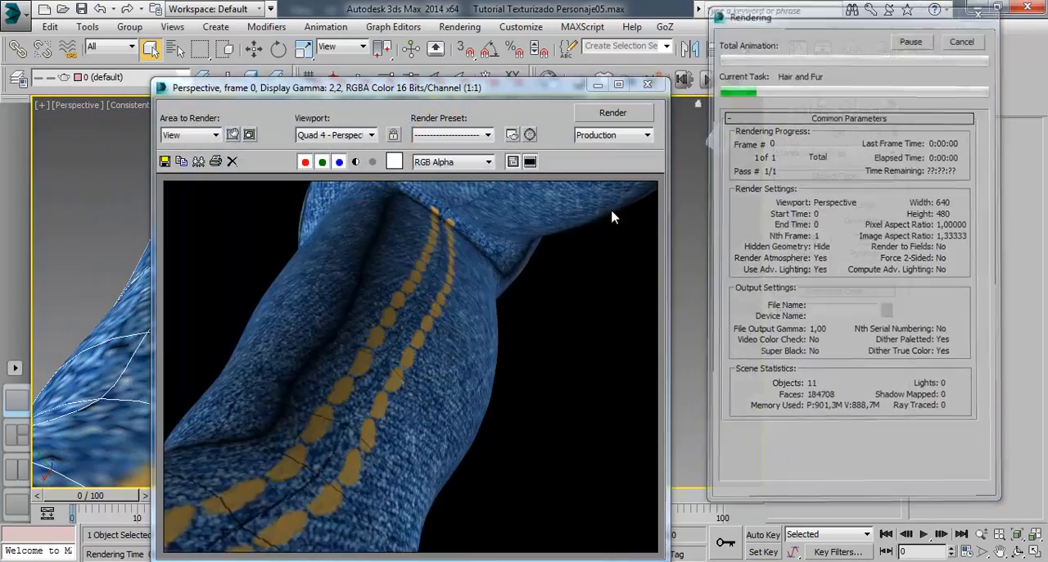